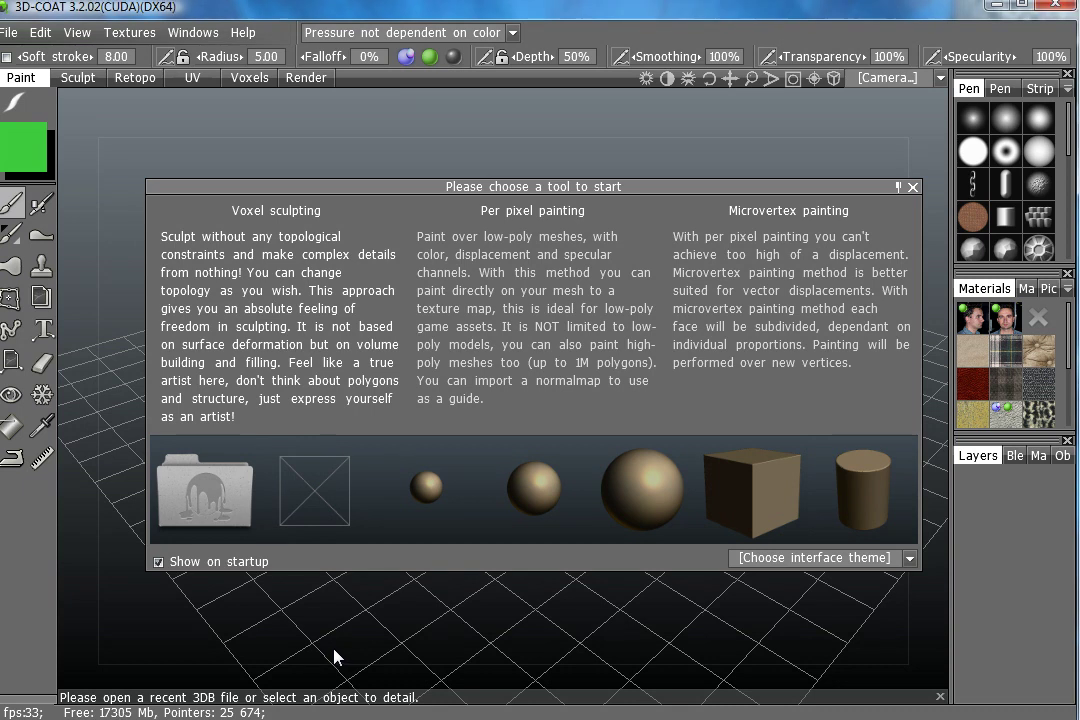
Import dino.4.obj as a model for Ptex painting.
{"action": "left_click", "coordinate": [13, 35]}
{"action": "mouse_move", "coordinate": [26, 124]}
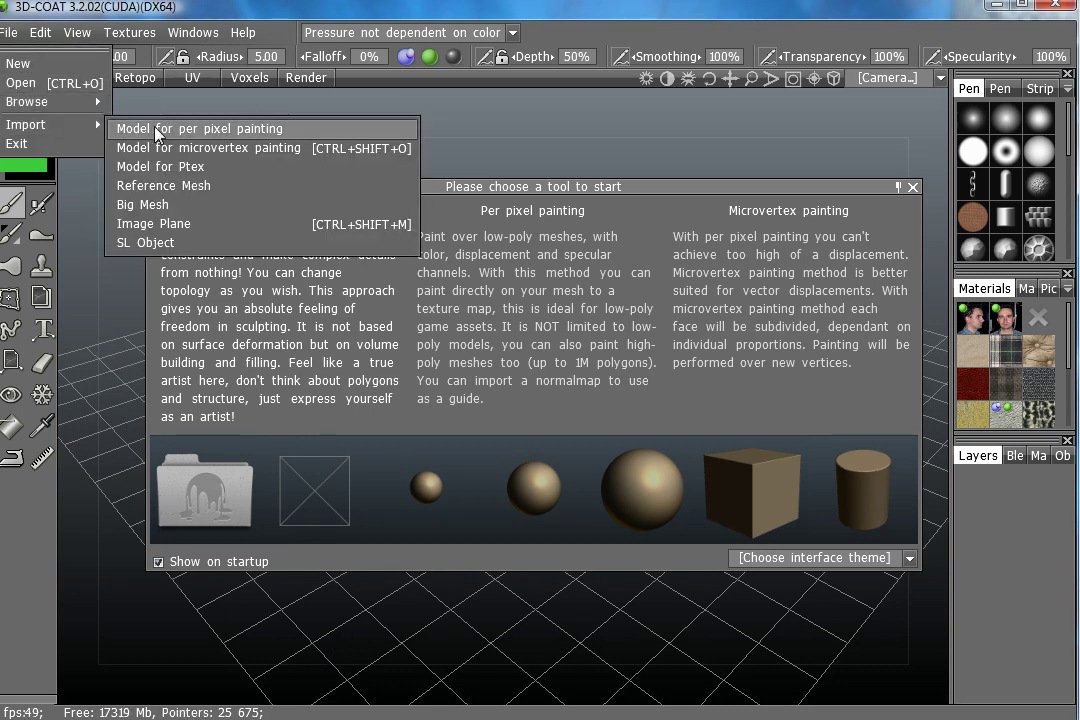
{"action": "left_click", "coordinate": [221, 176]}
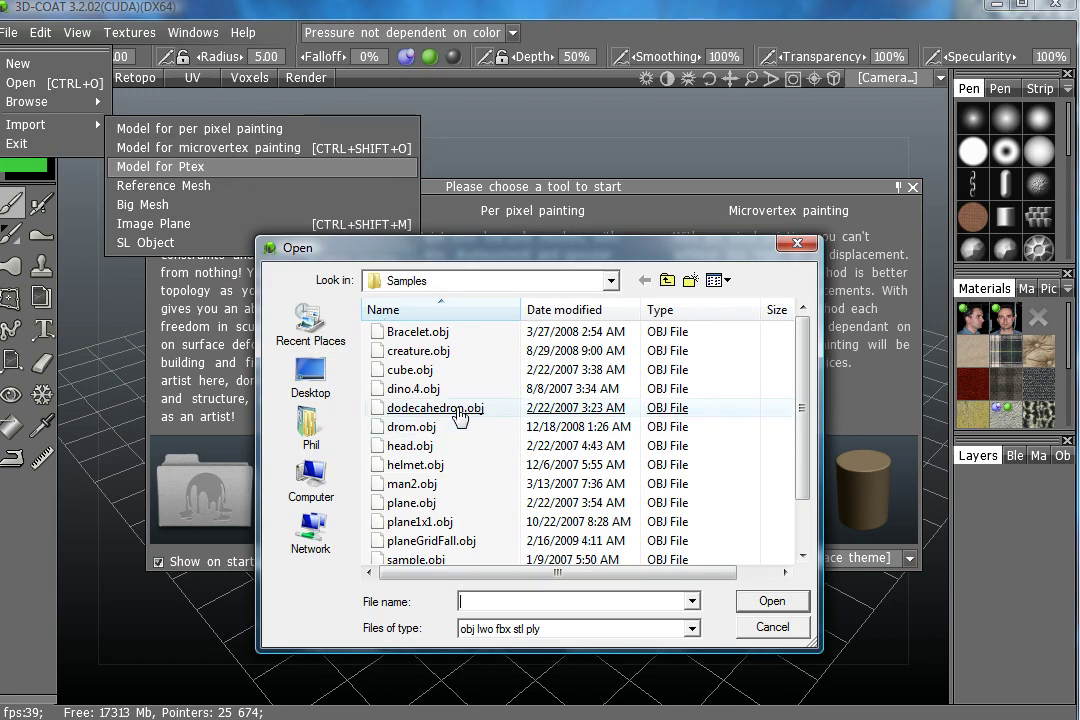
{"action": "double_click", "coordinate": [410, 388]}
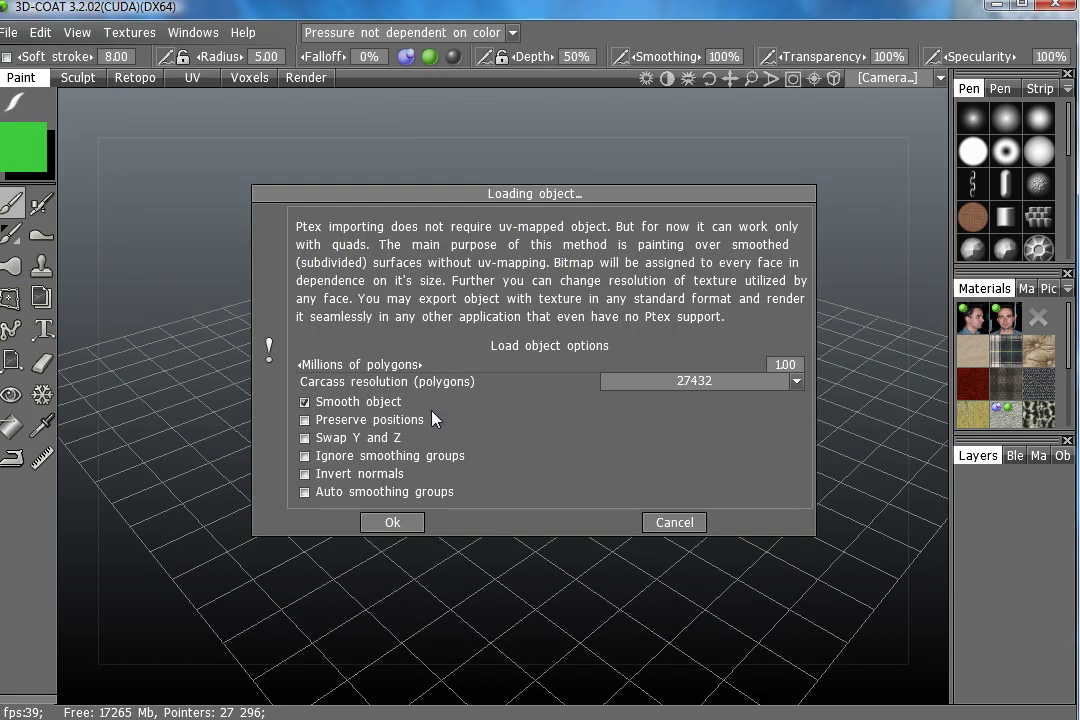
Enable auto smoothing groups, set carcass resolution to 109728, and confirm the import.
{"action": "left_click", "coordinate": [342, 489]}
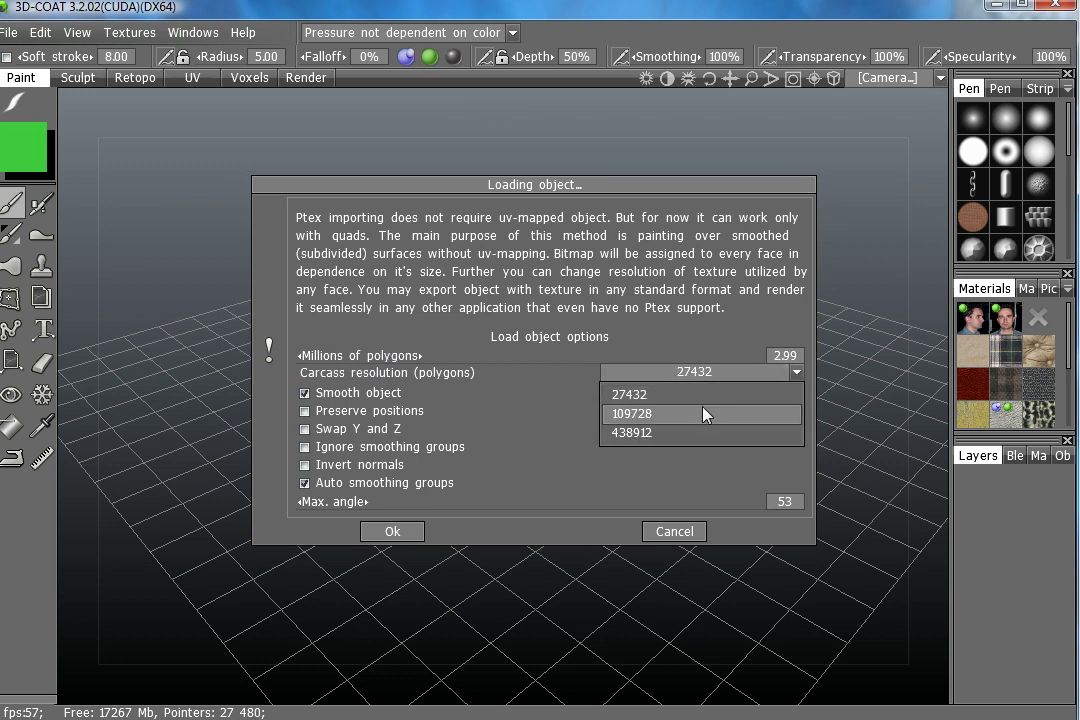
{"action": "left_click", "coordinate": [650, 395]}
{"action": "left_click", "coordinate": [700, 372]}
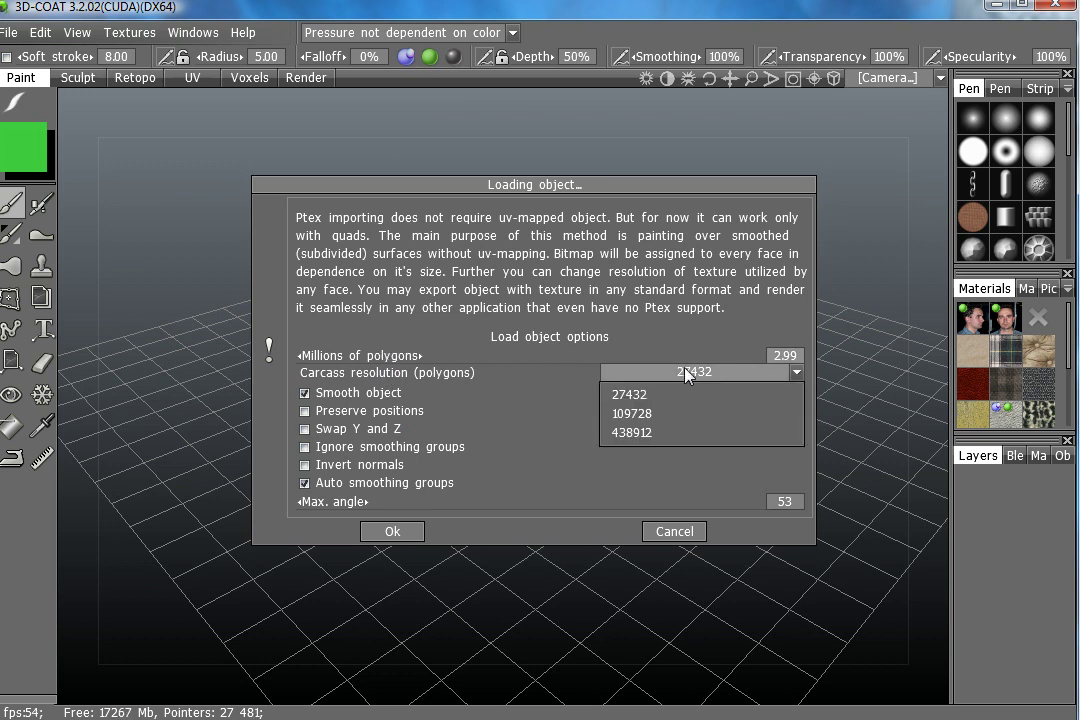
{"action": "left_click", "coordinate": [700, 372]}
{"action": "left_click", "coordinate": [656, 376]}
{"action": "left_click", "coordinate": [621, 419]}
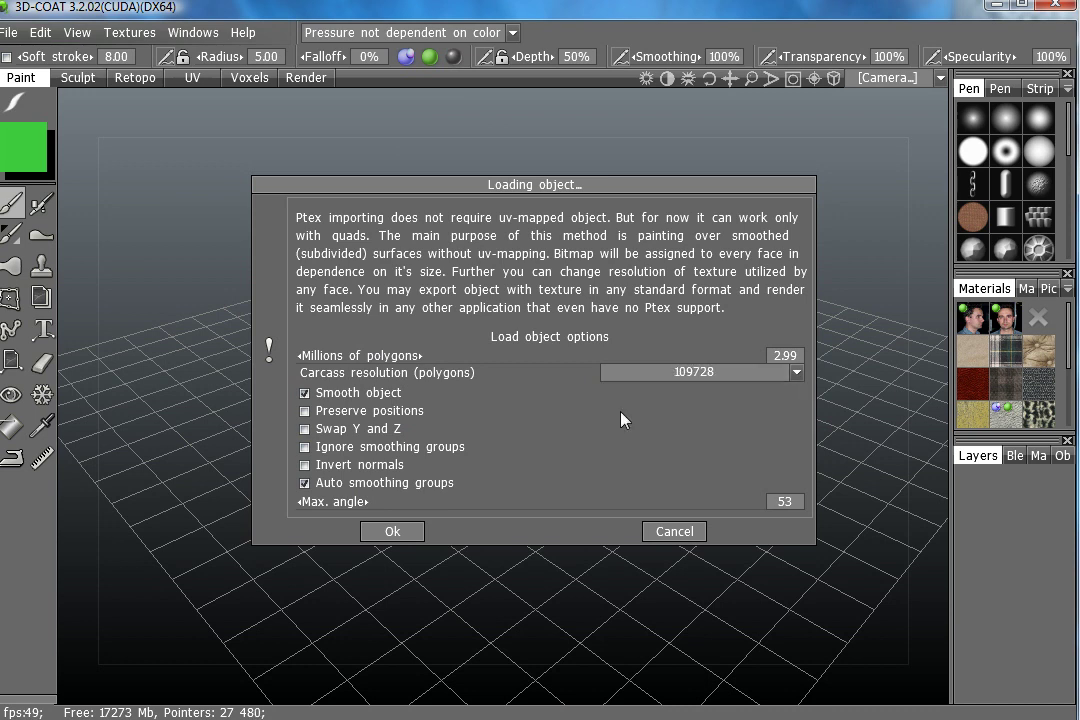
{"action": "left_click", "coordinate": [393, 532]}
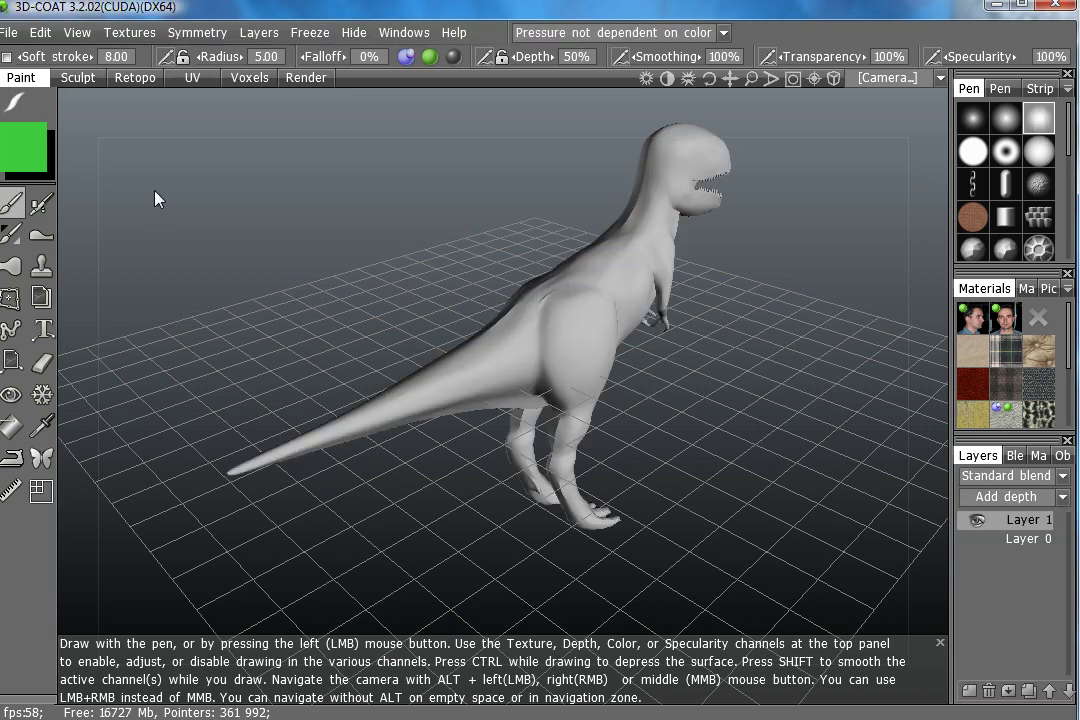
Turn the T-rex to face front and hide the floor grid.
{"action": "mouse_move", "coordinate": [455, 353]}
{"action": "left_mouse_down"}
{"action": "mouse_move", "coordinate": [101, 386]}
{"action": "mouse_move", "coordinate": [407, 415]}
{"action": "mouse_move", "coordinate": [327, 390]}
{"action": "left_mouse_up"}
{"action": "left_click", "coordinate": [76, 33]}
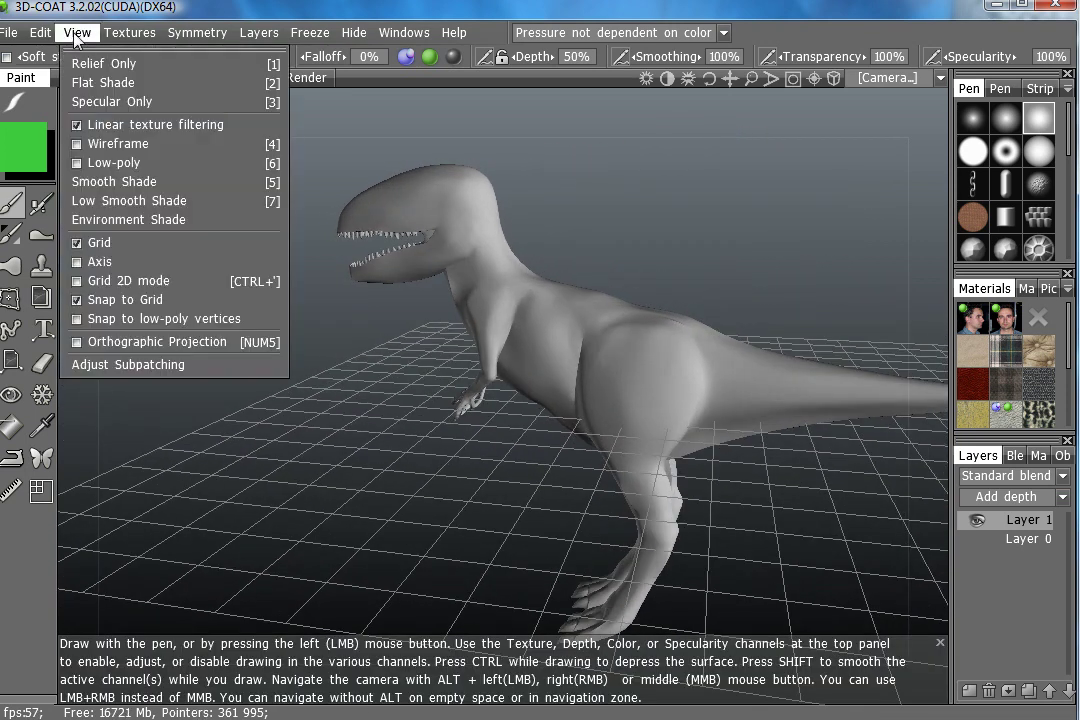
{"action": "left_click", "coordinate": [84, 242]}
Zoom to the head, set brush radius 15, and paint a green S-shaped stroke across it.
{"action": "mouse_move", "coordinate": [546, 524]}
{"action": "right_mouse_down"}
{"action": "mouse_move", "coordinate": [456, 390]}
{"action": "mouse_move", "coordinate": [689, 350]}
{"action": "mouse_move", "coordinate": [626, 367]}
{"action": "right_mouse_up"}
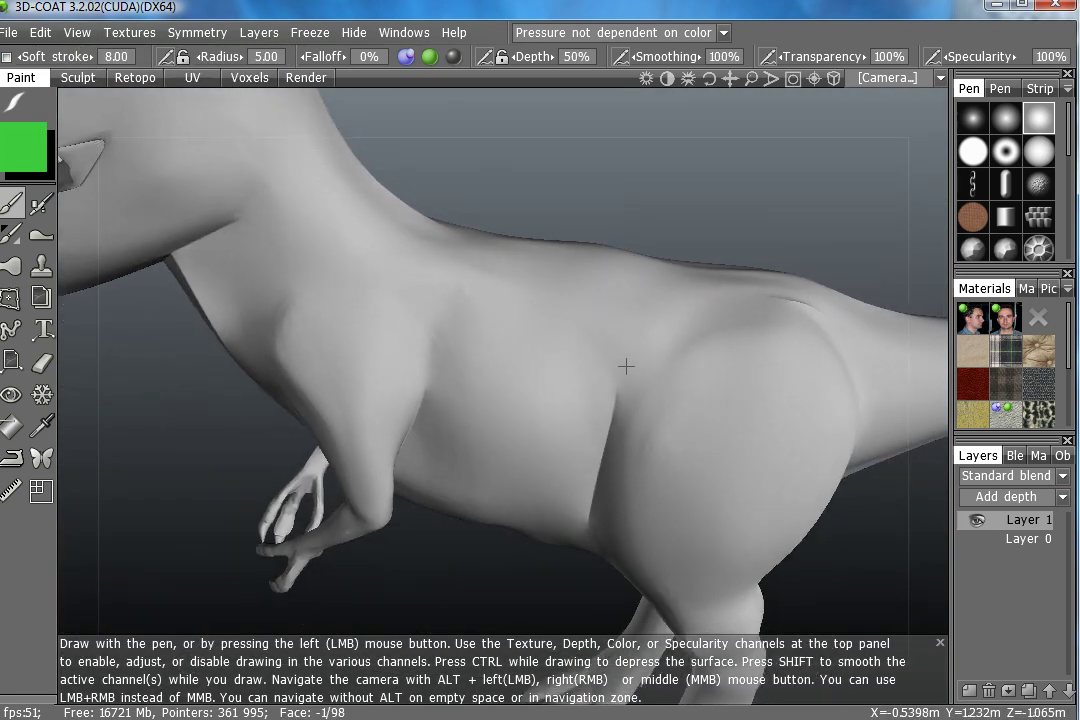
{"action": "mouse_move", "coordinate": [626, 367]}
{"action": "left_mouse_down", "text": "alt"}
{"action": "mouse_move", "coordinate": [410, 434]}
{"action": "mouse_move", "coordinate": [434, 366]}
{"action": "mouse_move", "coordinate": [656, 450]}
{"action": "mouse_move", "coordinate": [628, 356]}
{"action": "left_mouse_up", "text": "alt"}
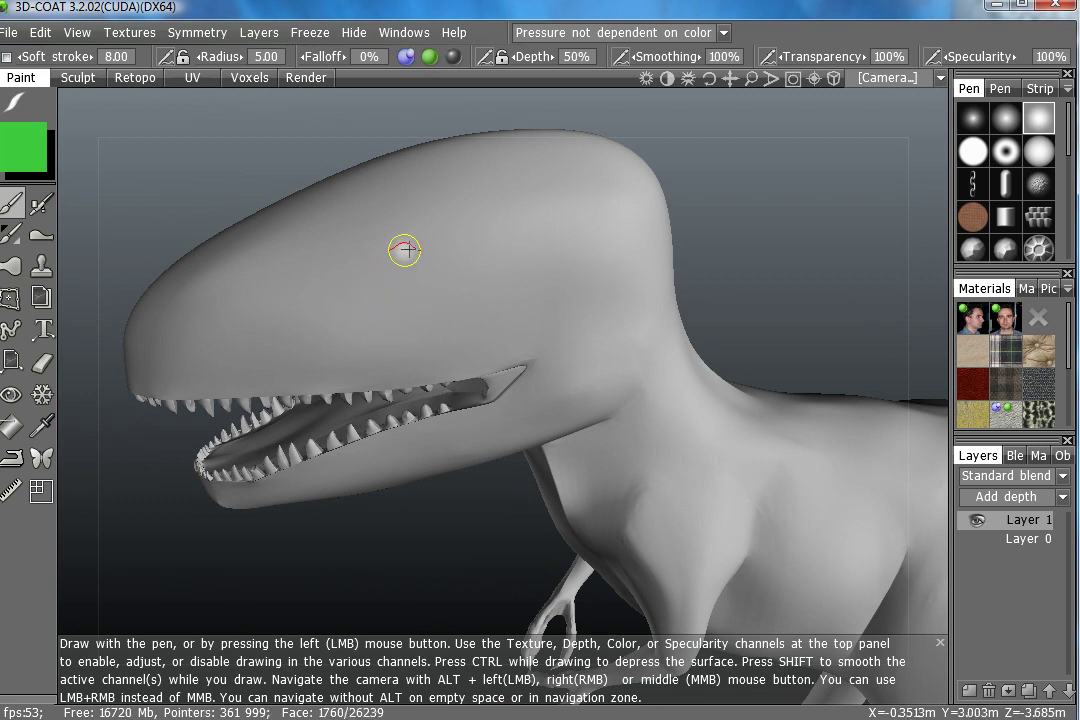
{"action": "right_click_drag", "start_coordinate": [408, 250], "coordinate": [410, 270]}
{"action": "mouse_move", "coordinate": [410, 270]}
{"action": "left_mouse_down"}
{"action": "mouse_move", "coordinate": [453, 251]}
{"action": "mouse_move", "coordinate": [424, 222]}
{"action": "mouse_move", "coordinate": [525, 331]}
{"action": "mouse_move", "coordinate": [795, 465]}
{"action": "mouse_move", "coordinate": [450, 250]}
{"action": "mouse_move", "coordinate": [434, 361]}
{"action": "mouse_move", "coordinate": [145, 234]}
{"action": "left_mouse_up"}
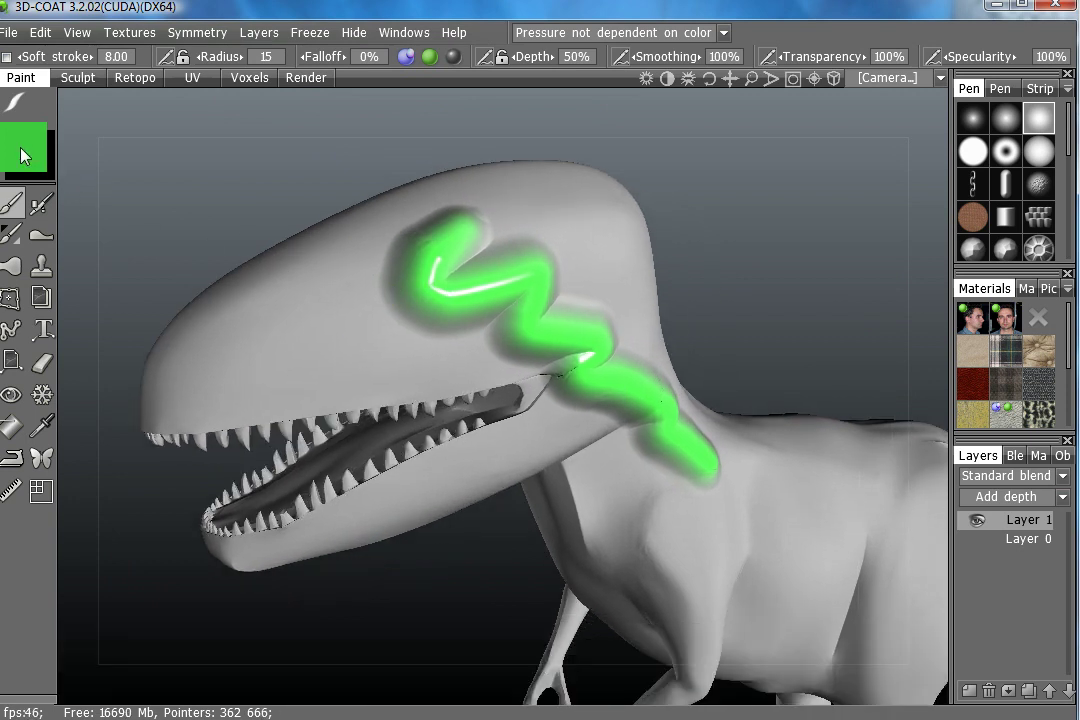
{"action": "left_click", "coordinate": [25, 157]}
Pick light blue (Hue 212, Saturation 64%, Lightness 93%) and paint a stroke on the snout.
{"action": "left_click", "coordinate": [566, 190]}
{"action": "left_click", "coordinate": [603, 146]}
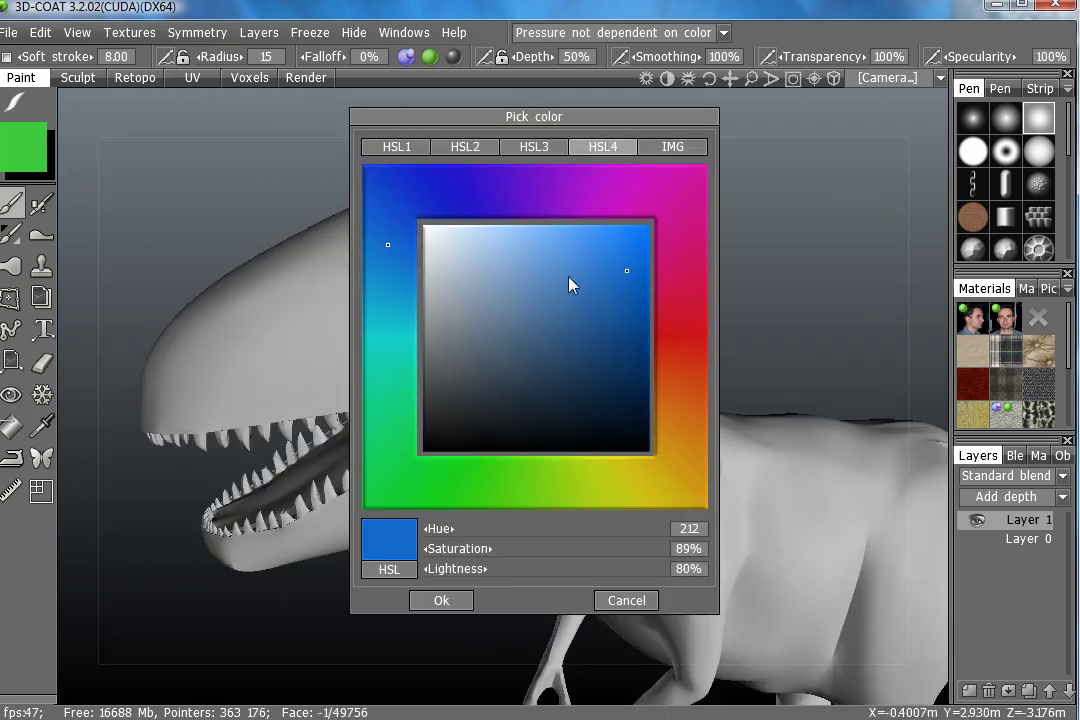
{"action": "mouse_move", "coordinate": [571, 284]}
{"action": "left_mouse_down"}
{"action": "mouse_move", "coordinate": [615, 313]}
{"action": "mouse_move", "coordinate": [577, 220]}
{"action": "left_mouse_up"}
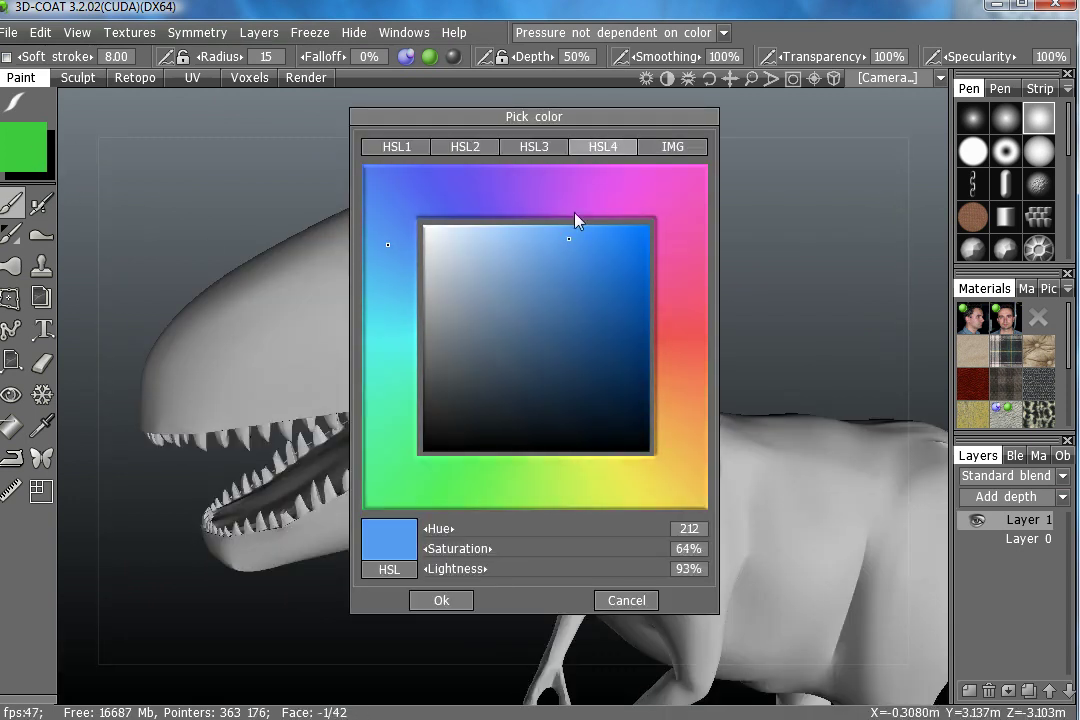
{"action": "left_click", "coordinate": [449, 601]}
{"action": "mouse_move", "coordinate": [289, 280]}
{"action": "left_mouse_down"}
{"action": "mouse_move", "coordinate": [290, 338]}
{"action": "mouse_move", "coordinate": [165, 360]}
{"action": "left_mouse_up"}
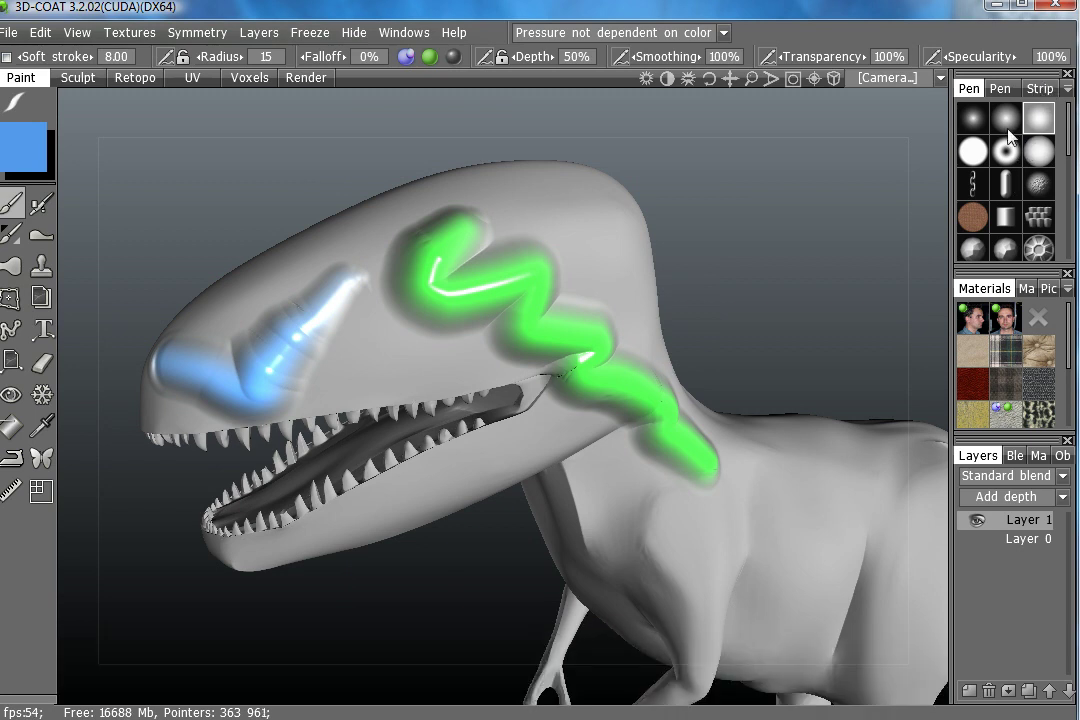
{"action": "left_click", "coordinate": [1067, 89]}
{"action": "mouse_move", "coordinate": [935, 183]}
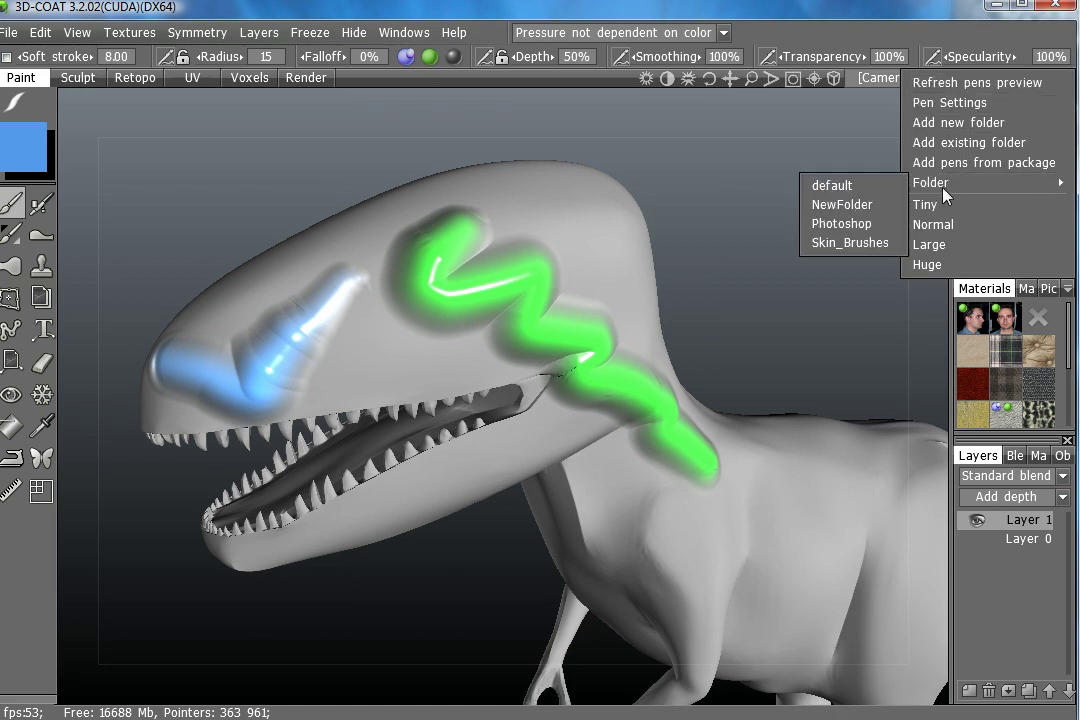
Choose a scatter brush from the Photoshop folder and paint rough blue texture across the head.
{"action": "left_click", "coordinate": [857, 222]}
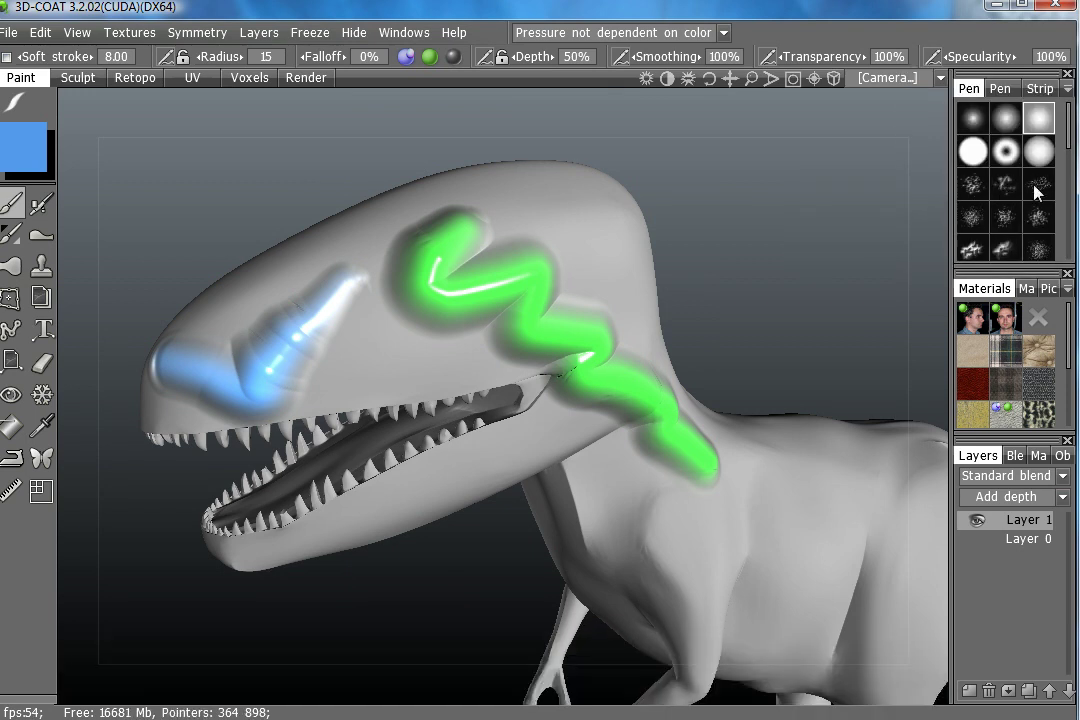
{"action": "left_click", "coordinate": [1036, 186]}
{"action": "mouse_move", "coordinate": [274, 354]}
{"action": "left_mouse_down", "text": "alt"}
{"action": "mouse_move", "coordinate": [596, 338]}
{"action": "mouse_move", "coordinate": [1020, 350]}
{"action": "left_mouse_up", "text": "alt"}
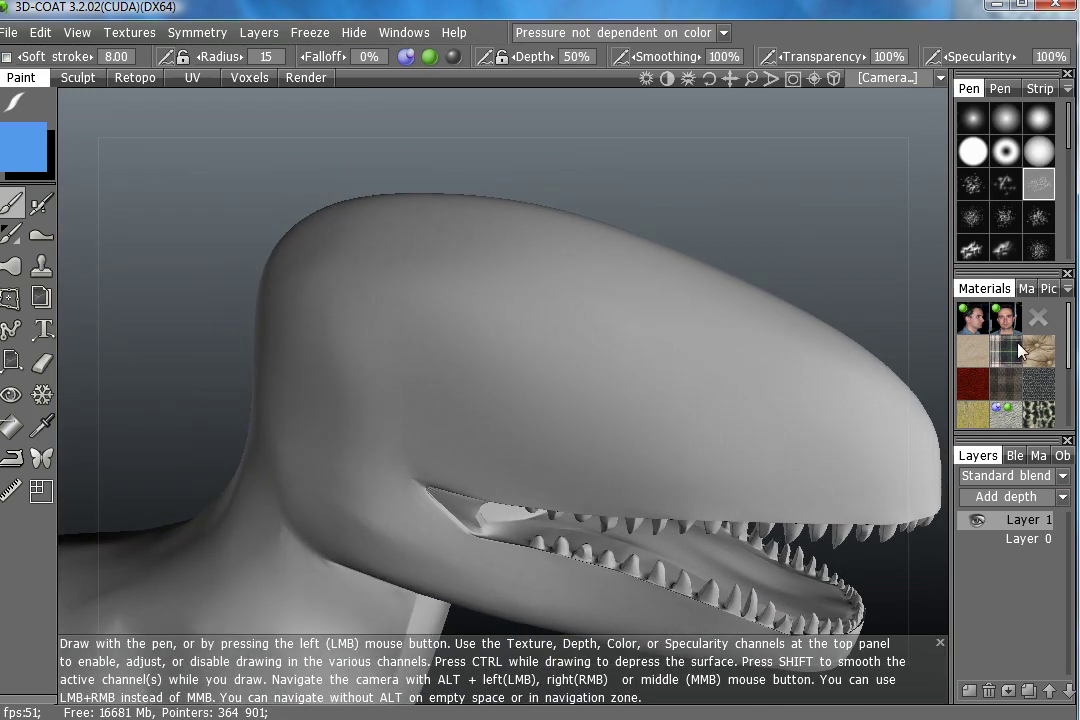
{"action": "left_click_drag", "start_coordinate": [362, 300], "coordinate": [700, 375]}
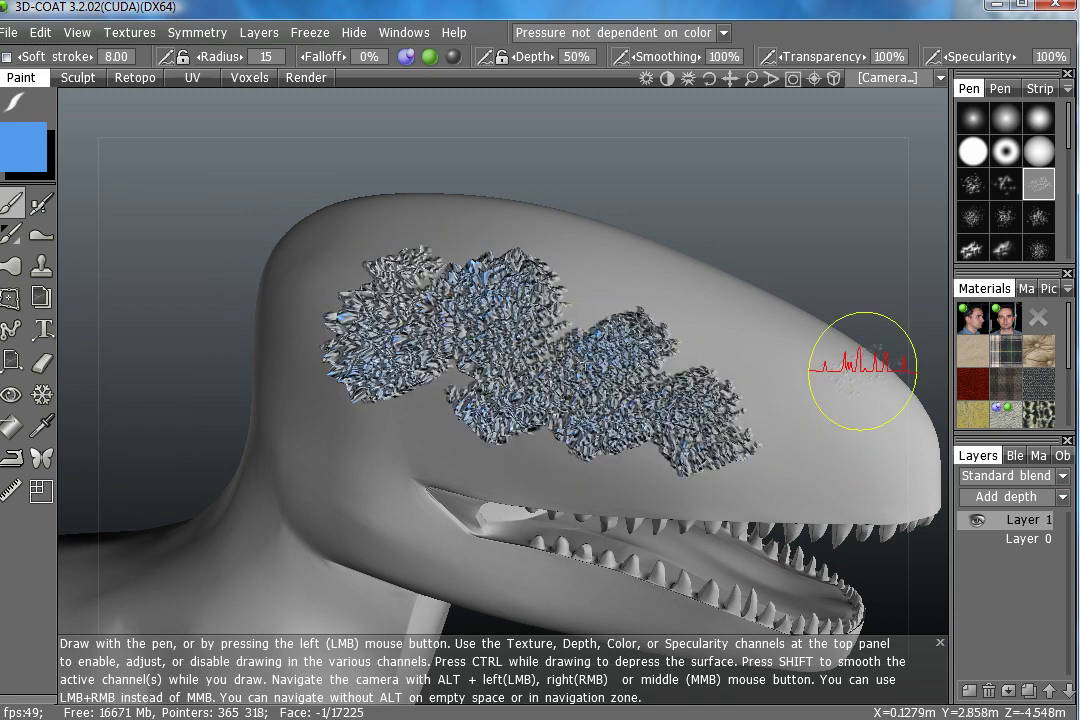
{"action": "mouse_move", "coordinate": [856, 386]}
{"action": "left_mouse_down", "text": "alt"}
{"action": "mouse_move", "coordinate": [760, 380]}
{"action": "mouse_move", "coordinate": [820, 380]}
{"action": "left_mouse_up", "text": "alt"}
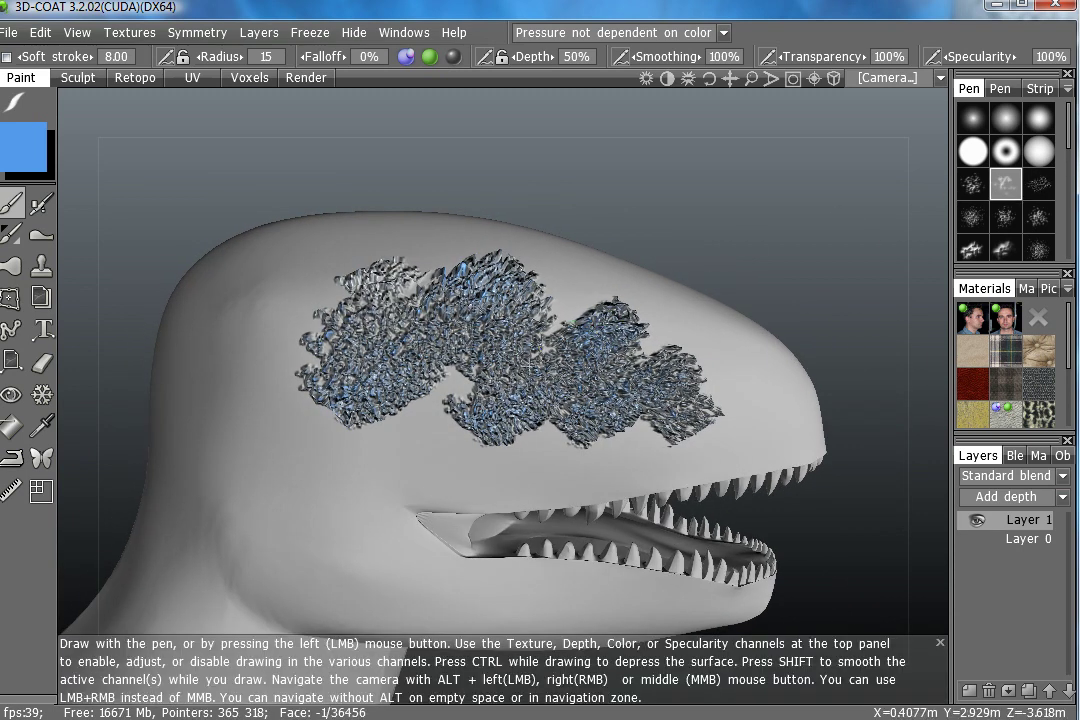
{"action": "left_click_drag", "start_coordinate": [700, 300], "coordinate": [540, 282], "text": "alt"}
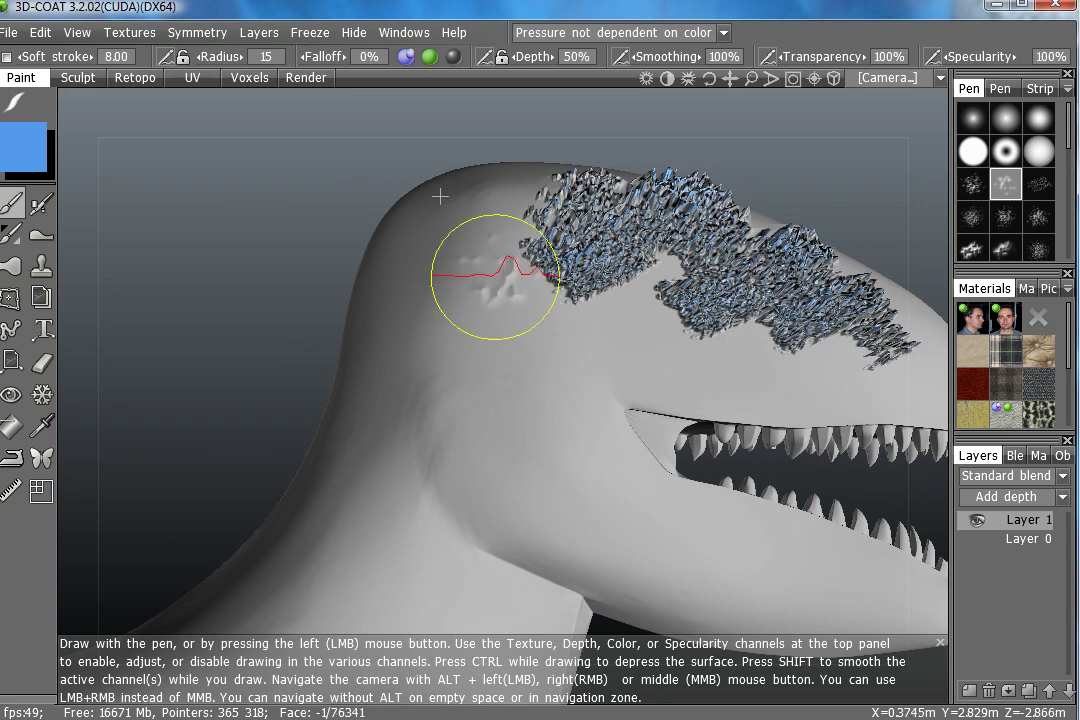
With specularity off, paint a depth-only bumpy strip down the cheek, redoing it softer.
{"action": "left_click", "coordinate": [429, 56]}
{"action": "left_click", "coordinate": [452, 60]}
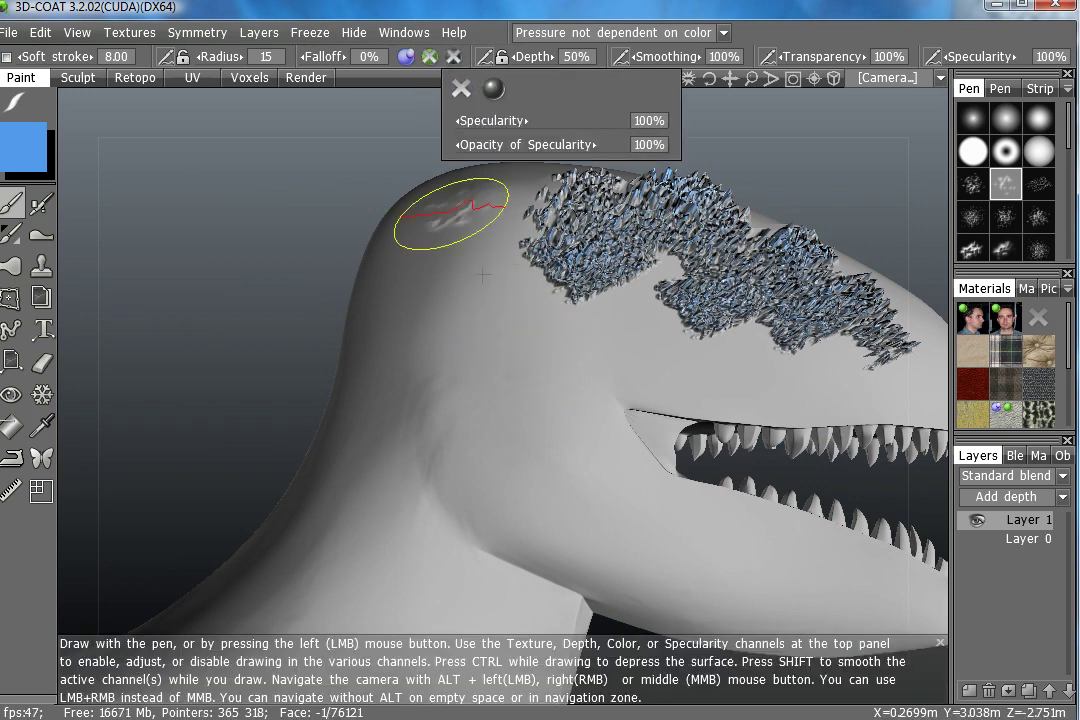
{"action": "mouse_move", "coordinate": [434, 217]}
{"action": "left_mouse_down", "text": "alt"}
{"action": "mouse_move", "coordinate": [434, 282]}
{"action": "mouse_move", "coordinate": [535, 458]}
{"action": "left_mouse_up", "text": "alt"}
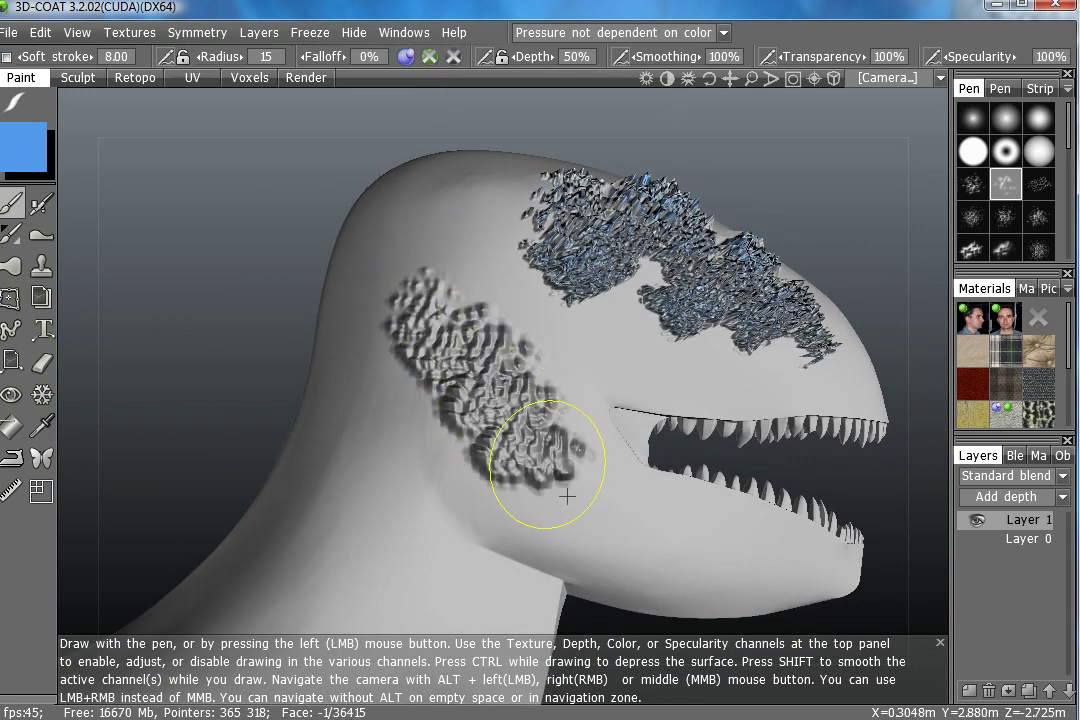
{"action": "mouse_move", "coordinate": [482, 361]}
{"action": "left_mouse_down"}
{"action": "mouse_move", "coordinate": [535, 357]}
{"action": "mouse_move", "coordinate": [452, 420]}
{"action": "mouse_move", "coordinate": [540, 360]}
{"action": "left_mouse_up"}
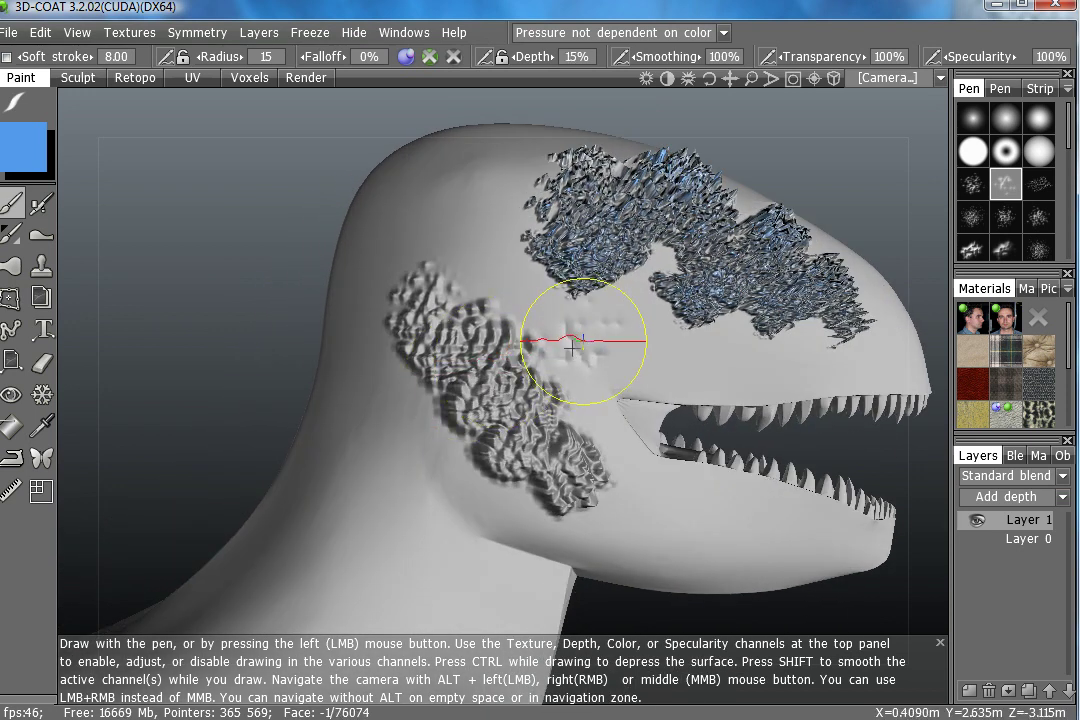
{"action": "key", "text": "ctrl+z"}
{"action": "left_click_drag", "start_coordinate": [420, 245], "coordinate": [590, 545]}
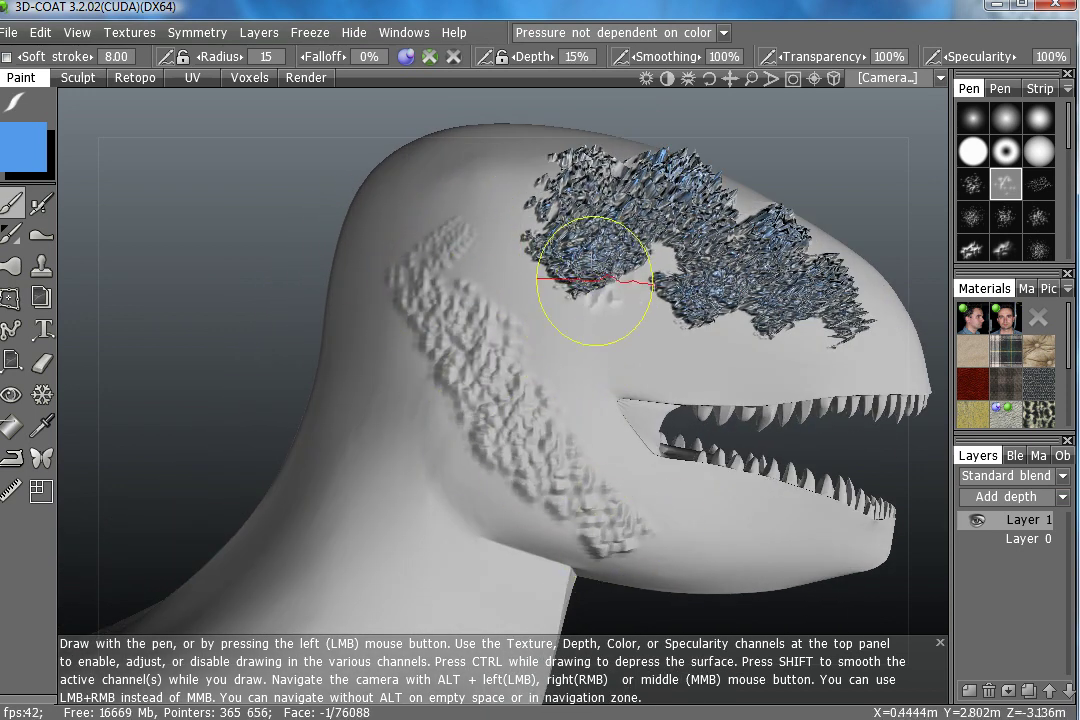
{"action": "mouse_move", "coordinate": [595, 280]}
{"action": "left_mouse_down", "text": "alt"}
{"action": "mouse_move", "coordinate": [593, 453]}
{"action": "mouse_move", "coordinate": [635, 250]}
{"action": "left_mouse_up", "text": "alt"}
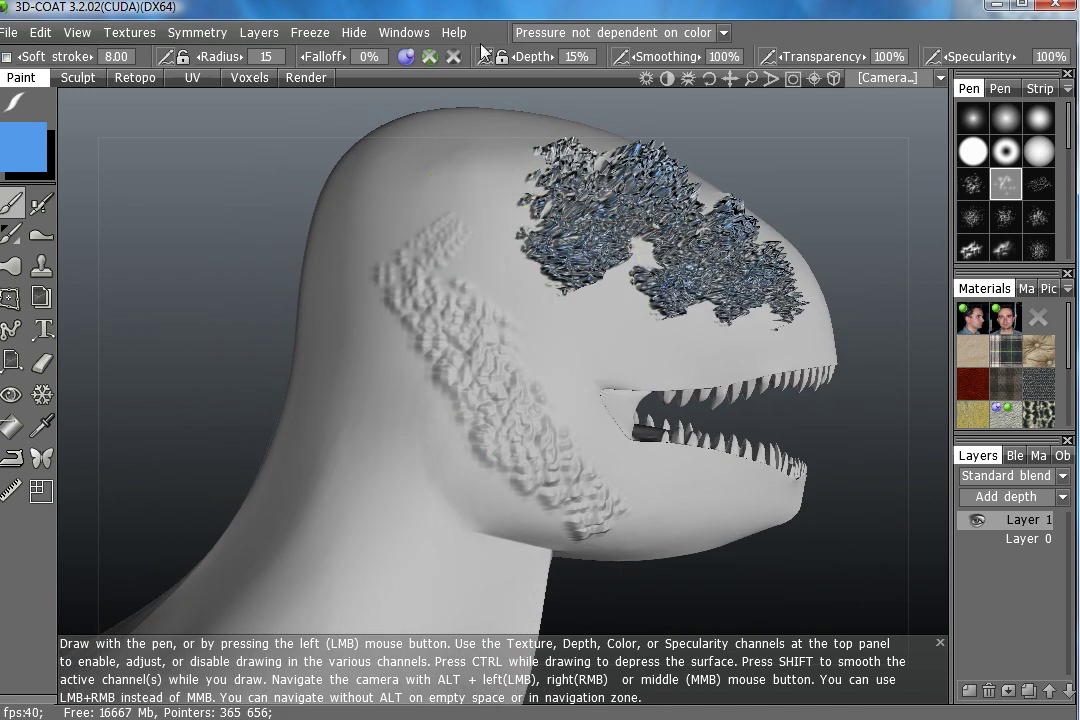
Turn the colour channel back on and paint blue texture onto the neck.
{"action": "left_click", "coordinate": [429, 56]}
{"action": "left_click", "coordinate": [470, 87]}
{"action": "mouse_move", "coordinate": [360, 335]}
{"action": "left_mouse_down"}
{"action": "mouse_move", "coordinate": [400, 463]}
{"action": "mouse_move", "coordinate": [422, 607]}
{"action": "mouse_move", "coordinate": [337, 374]}
{"action": "mouse_move", "coordinate": [470, 590]}
{"action": "mouse_move", "coordinate": [407, 349]}
{"action": "mouse_move", "coordinate": [361, 291]}
{"action": "left_mouse_up"}
Re-enable specularity, paint blue texture around the lower neck, and browse the mask library.
{"action": "left_click", "coordinate": [453, 56]}
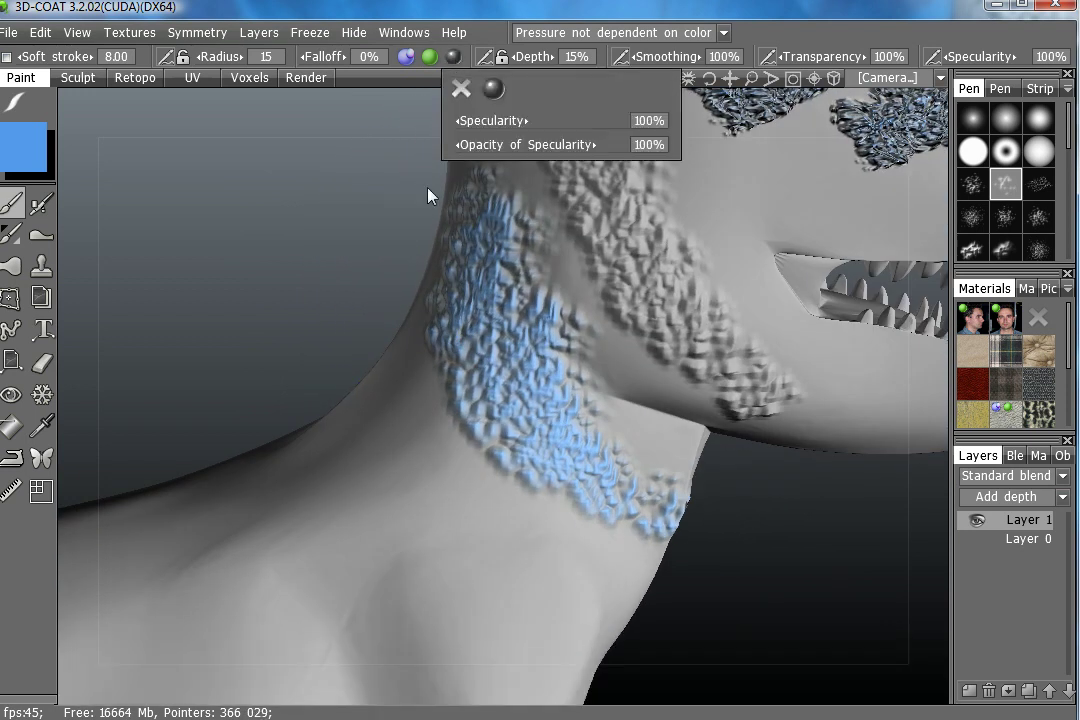
{"action": "left_click", "coordinate": [494, 86]}
{"action": "mouse_move", "coordinate": [402, 397]}
{"action": "left_mouse_down"}
{"action": "mouse_move", "coordinate": [398, 549]}
{"action": "mouse_move", "coordinate": [565, 385]}
{"action": "mouse_move", "coordinate": [536, 365]}
{"action": "mouse_move", "coordinate": [357, 424]}
{"action": "mouse_move", "coordinate": [731, 316]}
{"action": "left_mouse_up"}
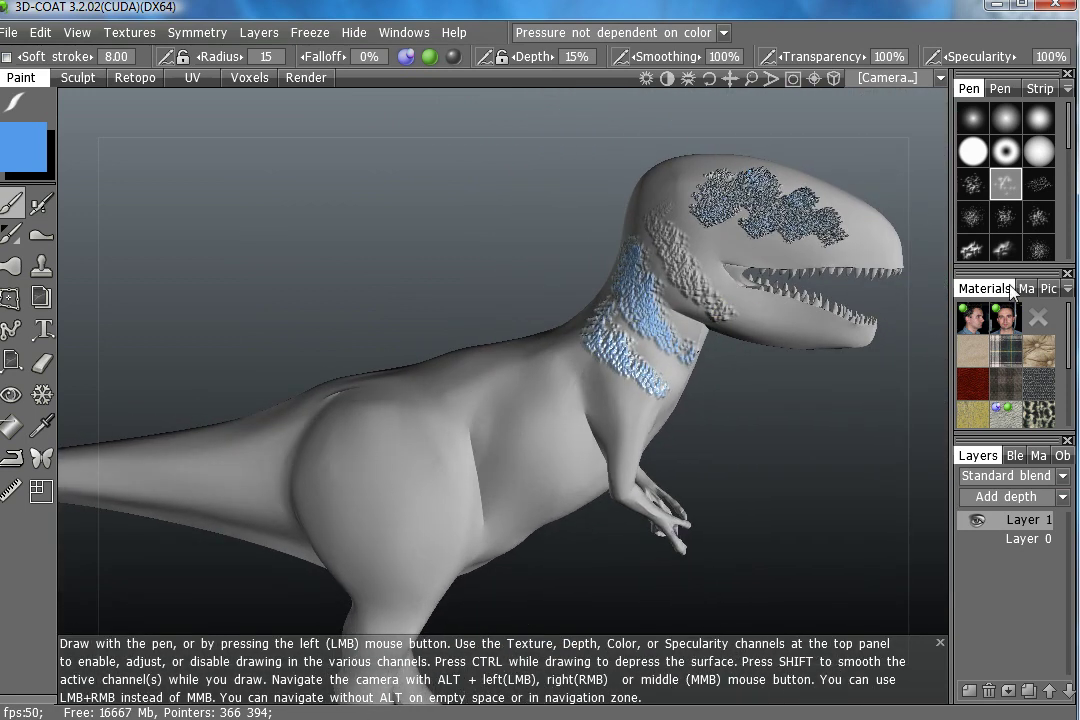
{"action": "left_click", "coordinate": [1025, 288]}
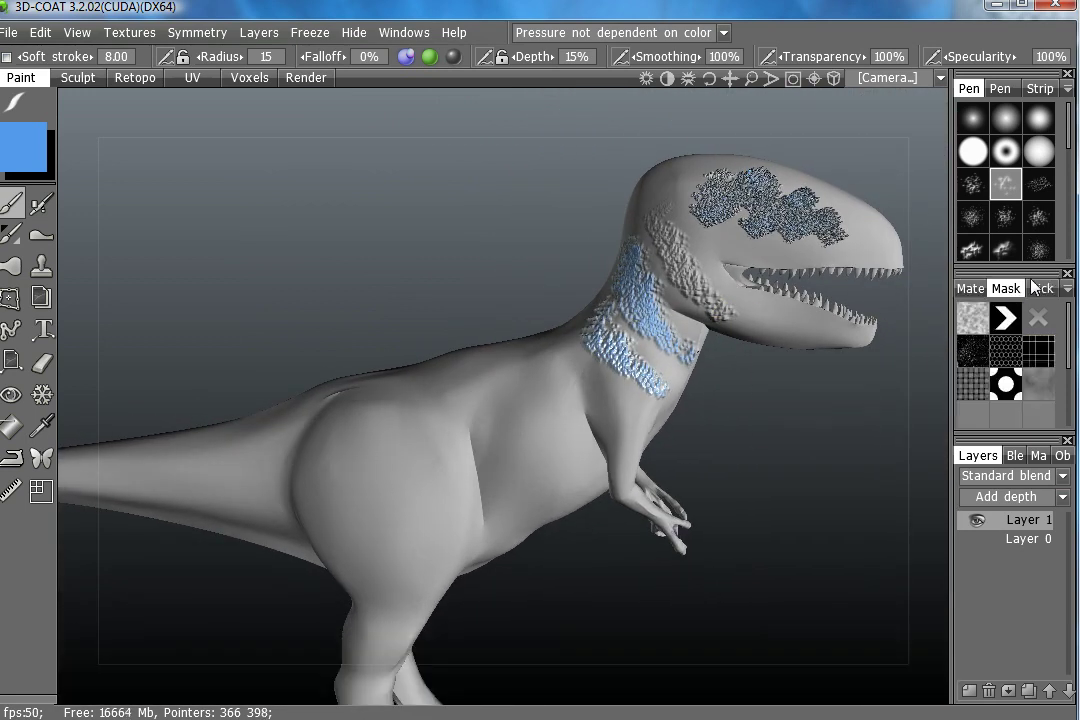
{"action": "left_click_drag", "start_coordinate": [1072, 366], "coordinate": [1072, 428]}
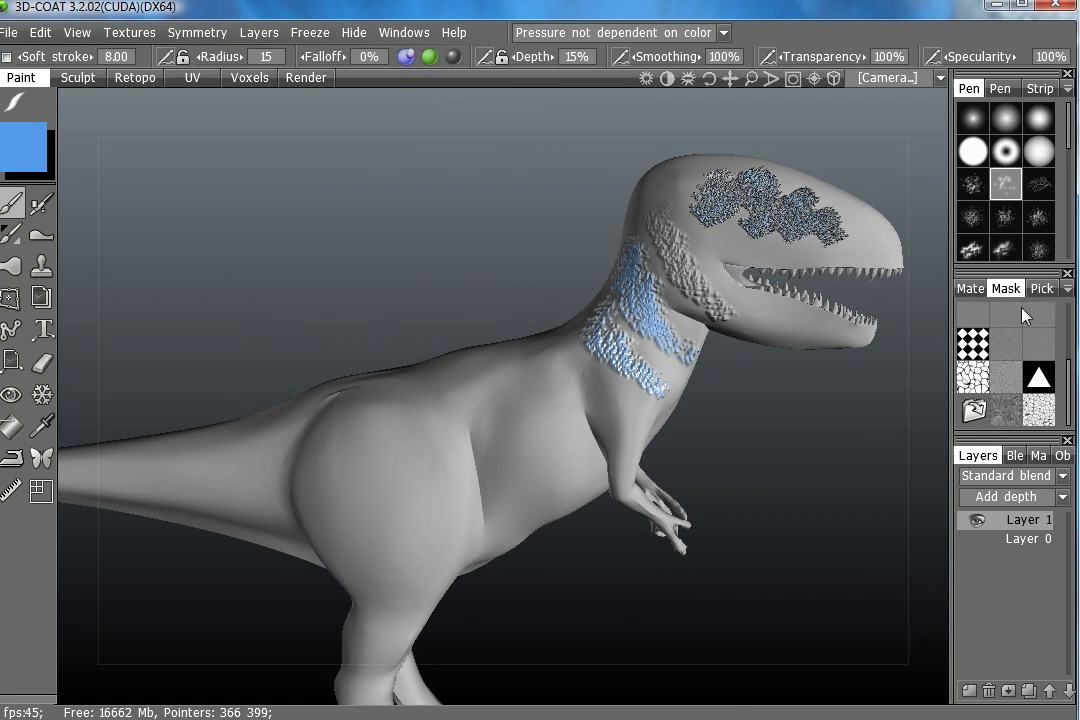
Select the bolder cracked-skin mask pattern and toggle its overlay preview.
{"action": "left_click", "coordinate": [1005, 377]}
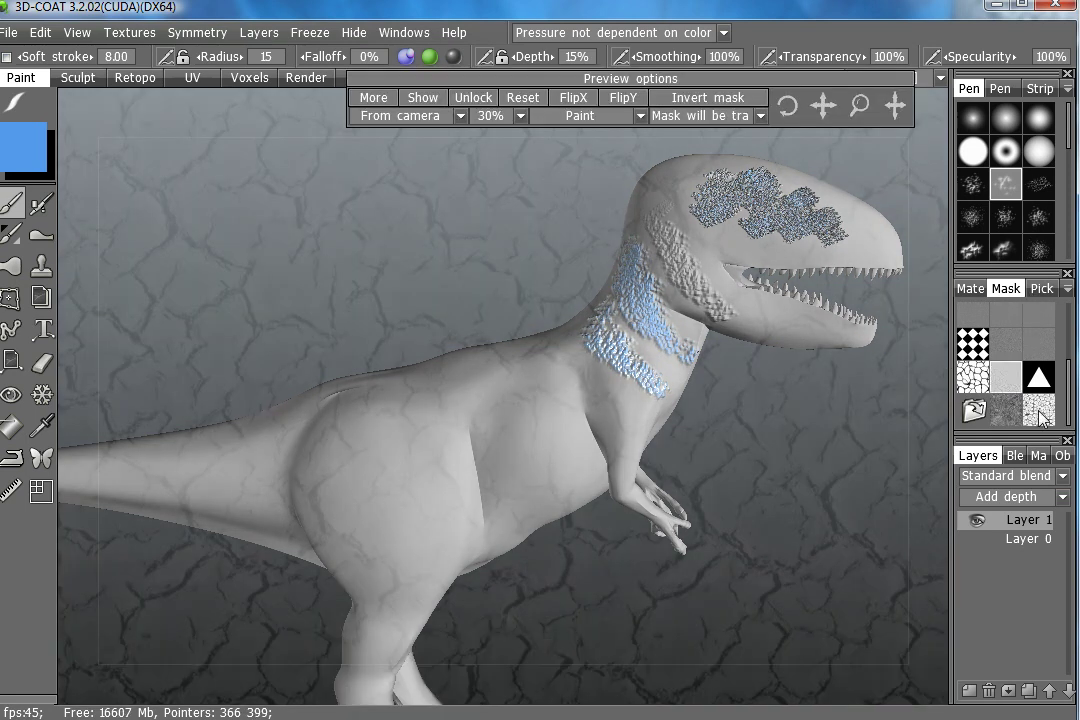
{"action": "left_click", "coordinate": [1048, 410]}
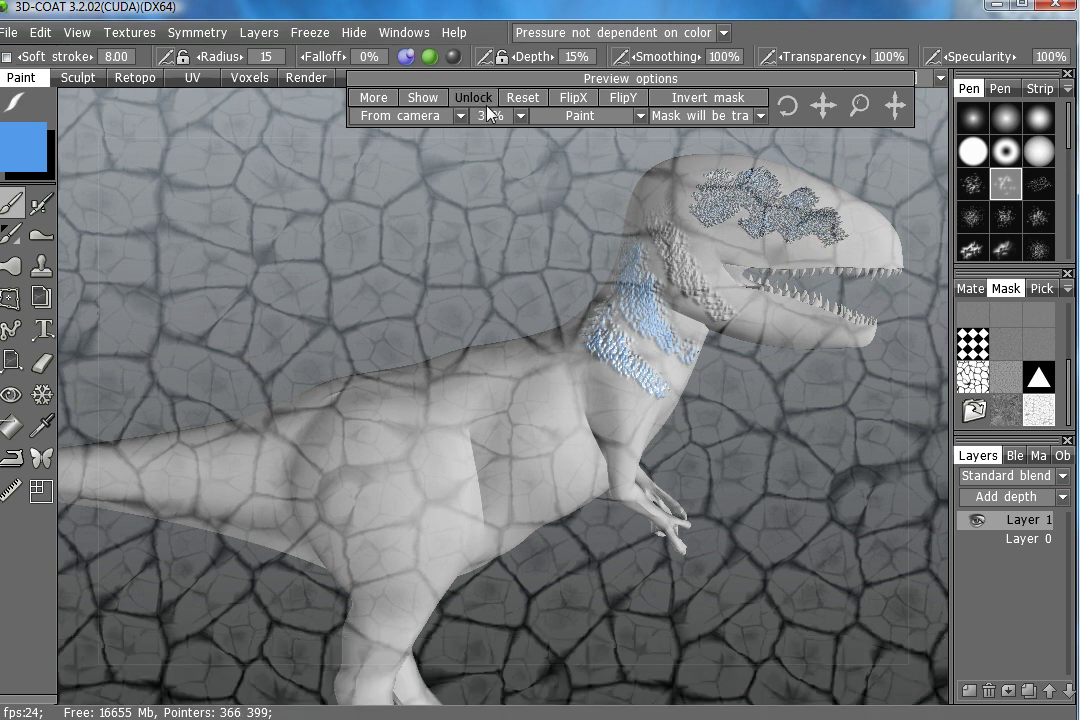
{"action": "left_click", "coordinate": [433, 99]}
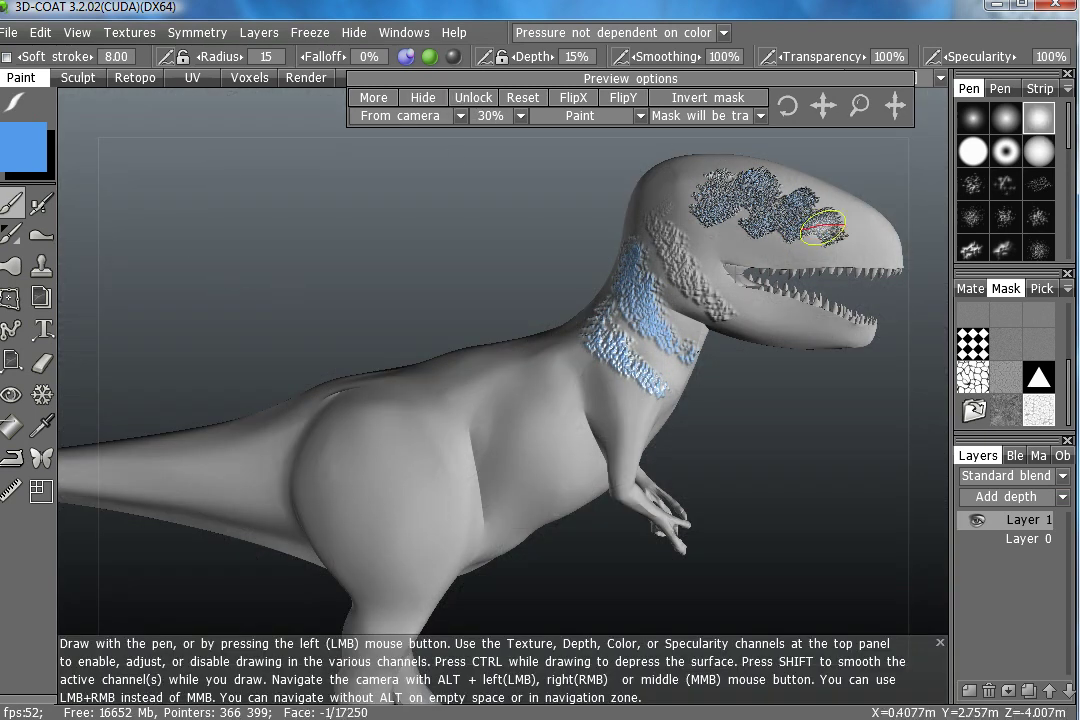
Turn the body to a side-on view and enlarge the brush radius to 27.
{"action": "scroll", "coordinate": [540, 432], "scroll_direction": "up", "scroll_amount": 5}
{"action": "scroll", "coordinate": [540, 432], "scroll_direction": "down", "scroll_amount": 5}
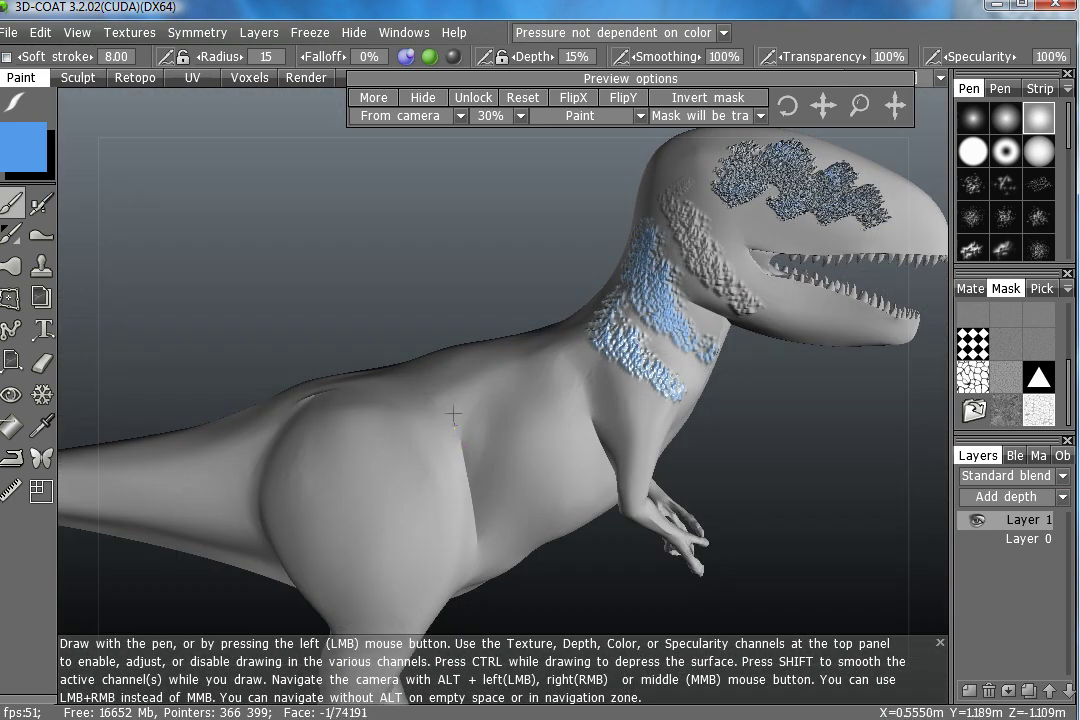
{"action": "scroll", "coordinate": [446, 414], "scroll_direction": "up", "scroll_amount": 2}
{"action": "scroll", "coordinate": [441, 357], "scroll_direction": "up", "scroll_amount": 2}
{"action": "left_click_drag", "start_coordinate": [447, 453], "coordinate": [487, 519], "text": "alt"}
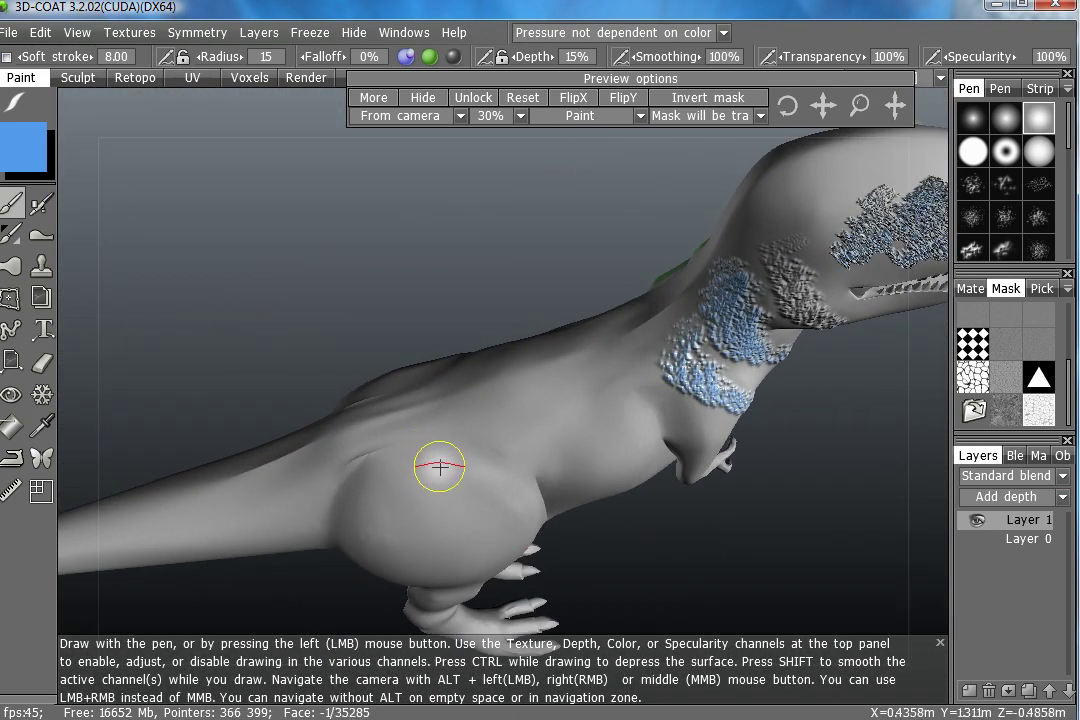
{"action": "left_click_drag", "start_coordinate": [440, 466], "coordinate": [446, 475], "text": "alt"}
{"action": "right_click_drag", "start_coordinate": [446, 475], "coordinate": [448, 441]}
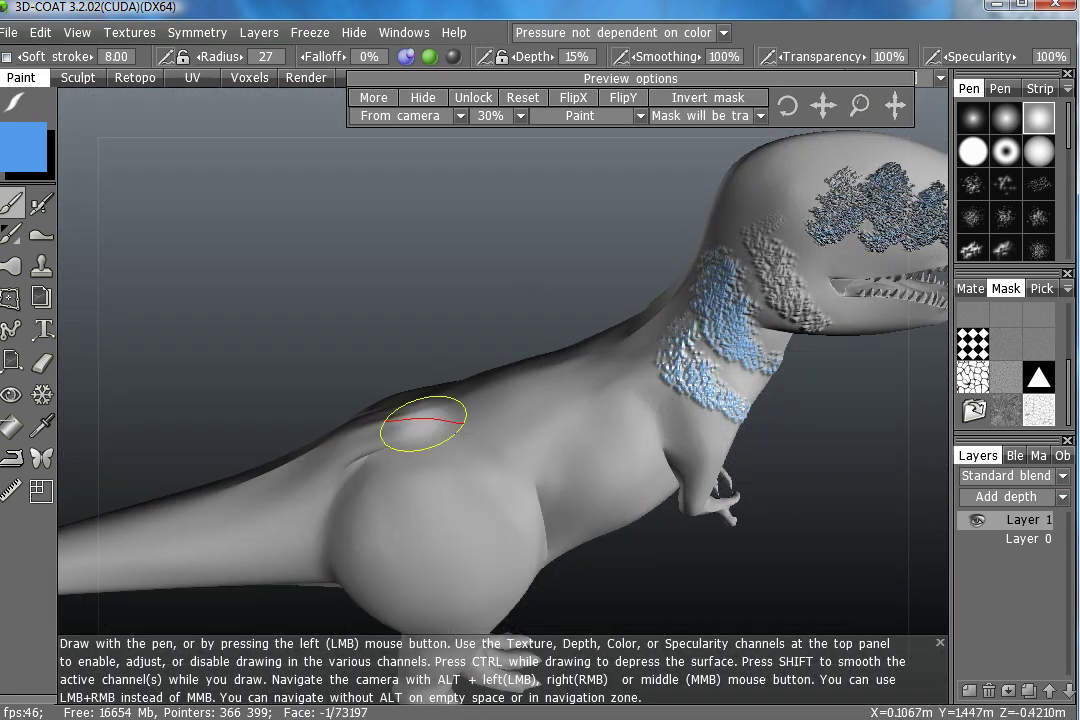
Paint blue cracked-skin strokes across the thigh.
{"action": "mouse_move", "coordinate": [424, 434]}
{"action": "left_mouse_down"}
{"action": "mouse_move", "coordinate": [415, 525]}
{"action": "mouse_move", "coordinate": [505, 488]}
{"action": "mouse_move", "coordinate": [634, 499]}
{"action": "left_mouse_up"}
{"action": "mouse_move", "coordinate": [634, 499]}
{"action": "right_mouse_down"}
{"action": "mouse_move", "coordinate": [342, 414]}
{"action": "mouse_move", "coordinate": [322, 295]}
{"action": "mouse_move", "coordinate": [405, 410]}
{"action": "right_mouse_up"}
{"action": "mouse_move", "coordinate": [405, 410]}
{"action": "left_mouse_down"}
{"action": "mouse_move", "coordinate": [430, 500]}
{"action": "mouse_move", "coordinate": [521, 512]}
{"action": "mouse_move", "coordinate": [374, 429]}
{"action": "left_mouse_up"}
{"action": "right_click_drag", "start_coordinate": [374, 429], "coordinate": [570, 345]}
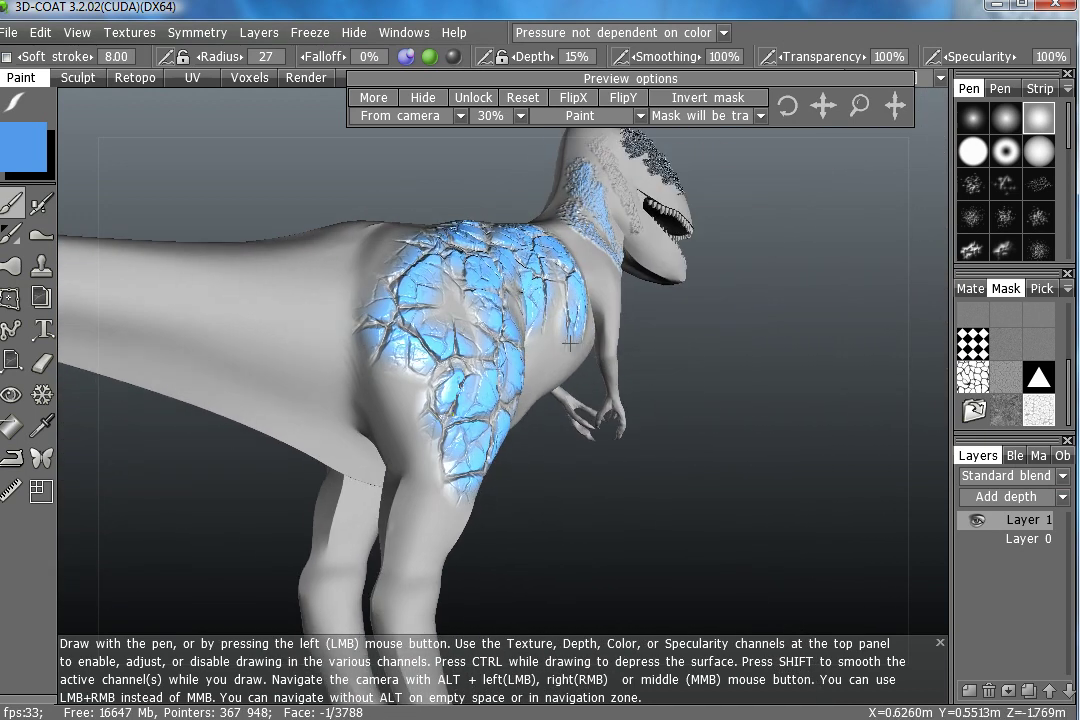
Zoom in and orbit around the thigh to inspect the cracked relief.
{"action": "scroll", "coordinate": [570, 345], "scroll_direction": "up", "scroll_amount": 2}
{"action": "scroll", "coordinate": [579, 330], "scroll_direction": "up", "scroll_amount": 3}
{"action": "scroll", "coordinate": [506, 321], "scroll_direction": "up", "scroll_amount": 3}
{"action": "scroll", "coordinate": [729, 293], "scroll_direction": "up", "scroll_amount": 2}
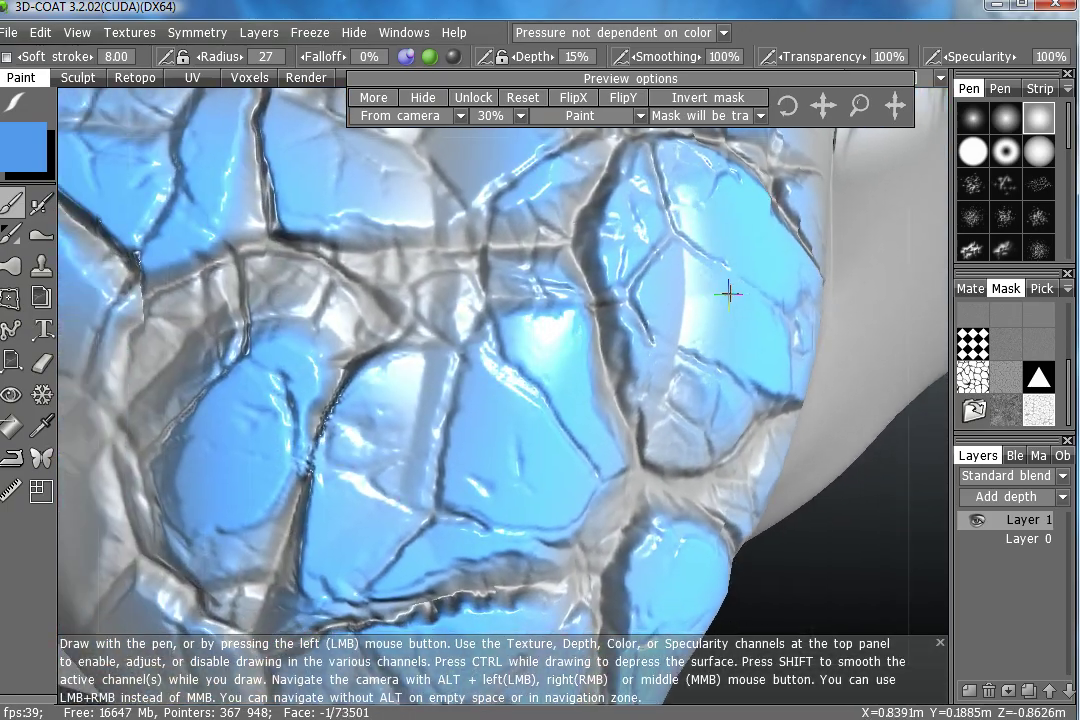
{"action": "mouse_move", "coordinate": [729, 293]}
{"action": "right_mouse_down"}
{"action": "mouse_move", "coordinate": [856, 265]}
{"action": "mouse_move", "coordinate": [651, 345]}
{"action": "mouse_move", "coordinate": [567, 342]}
{"action": "mouse_move", "coordinate": [337, 380]}
{"action": "mouse_move", "coordinate": [549, 361]}
{"action": "mouse_move", "coordinate": [531, 397]}
{"action": "mouse_move", "coordinate": [453, 376]}
{"action": "mouse_move", "coordinate": [545, 378]}
{"action": "mouse_move", "coordinate": [564, 364]}
{"action": "right_mouse_up"}
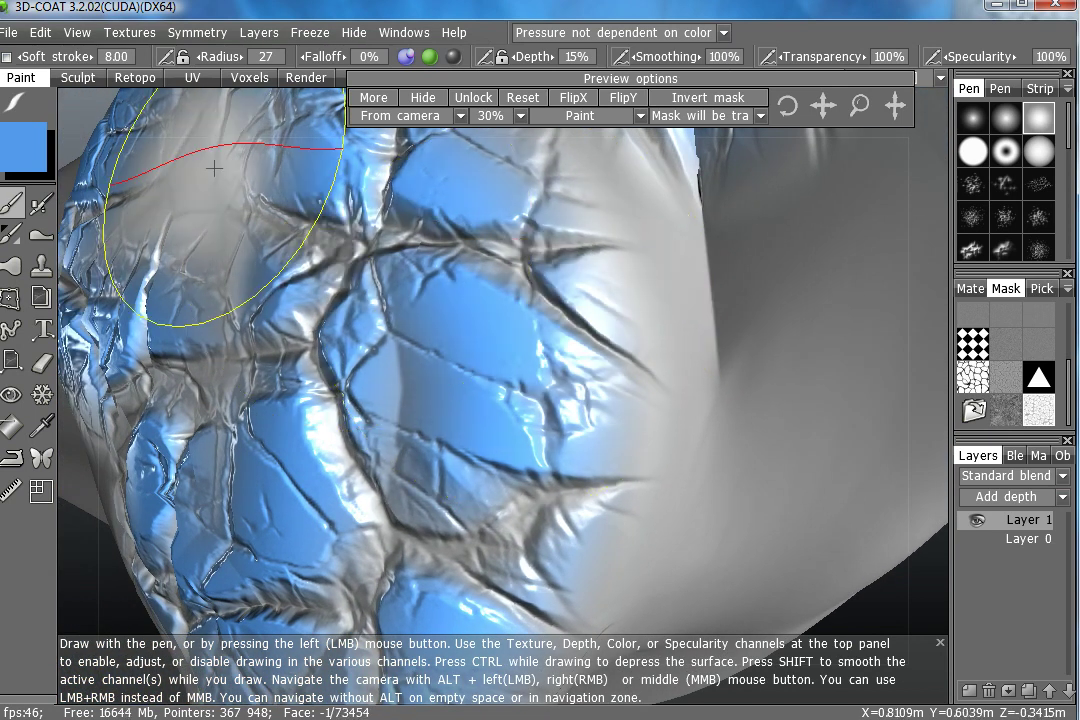
{"action": "right_click_drag", "start_coordinate": [214, 169], "coordinate": [430, 300]}
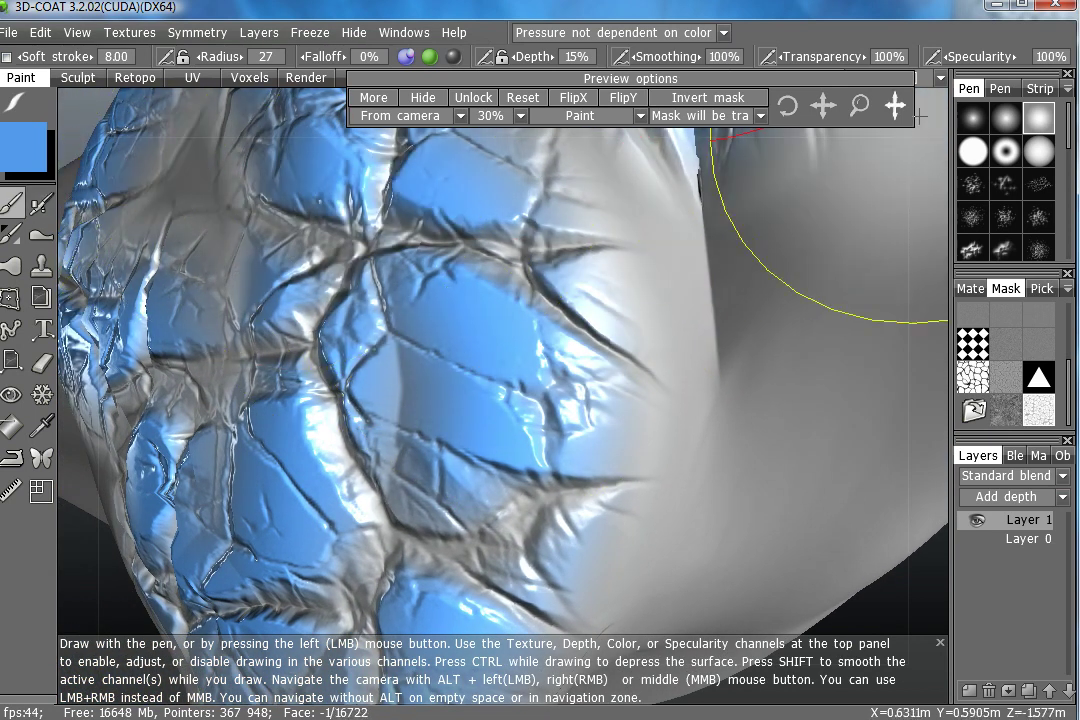
{"action": "right_click_drag", "start_coordinate": [880, 240], "coordinate": [60, 100]}
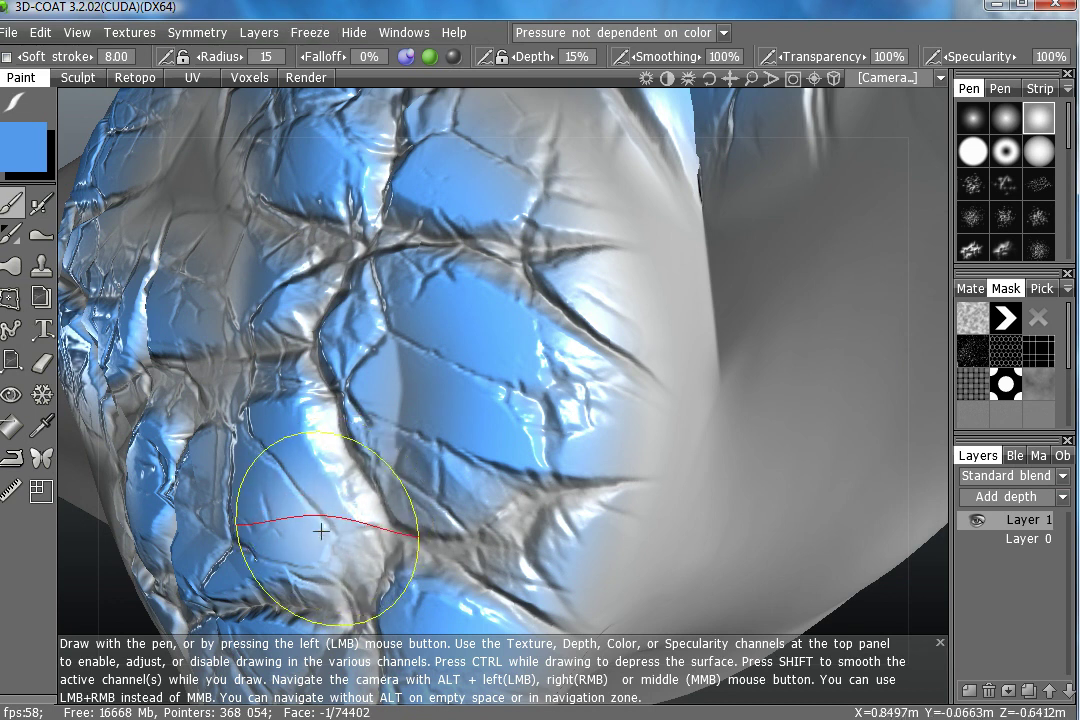
Stamp a bumpy blue dotted patch beside the cracked tiles at brush radius 12.
{"action": "mouse_move", "coordinate": [321, 526]}
{"action": "right_mouse_down"}
{"action": "mouse_move", "coordinate": [410, 503]}
{"action": "mouse_move", "coordinate": [45, 478]}
{"action": "right_mouse_up"}
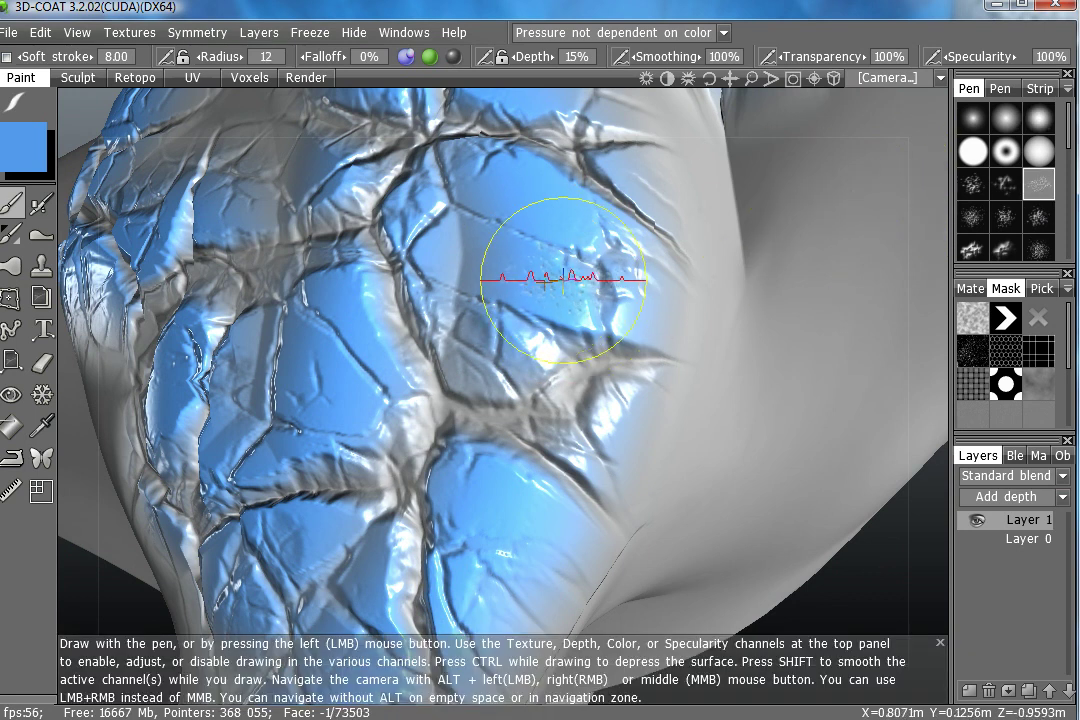
{"action": "left_click_drag", "start_coordinate": [563, 282], "coordinate": [510, 230]}
{"action": "mouse_move", "coordinate": [800, 215]}
{"action": "right_mouse_down"}
{"action": "mouse_move", "coordinate": [665, 328]}
{"action": "mouse_move", "coordinate": [549, 403]}
{"action": "mouse_move", "coordinate": [562, 400]}
{"action": "mouse_move", "coordinate": [355, 394]}
{"action": "mouse_move", "coordinate": [522, 343]}
{"action": "right_mouse_up"}
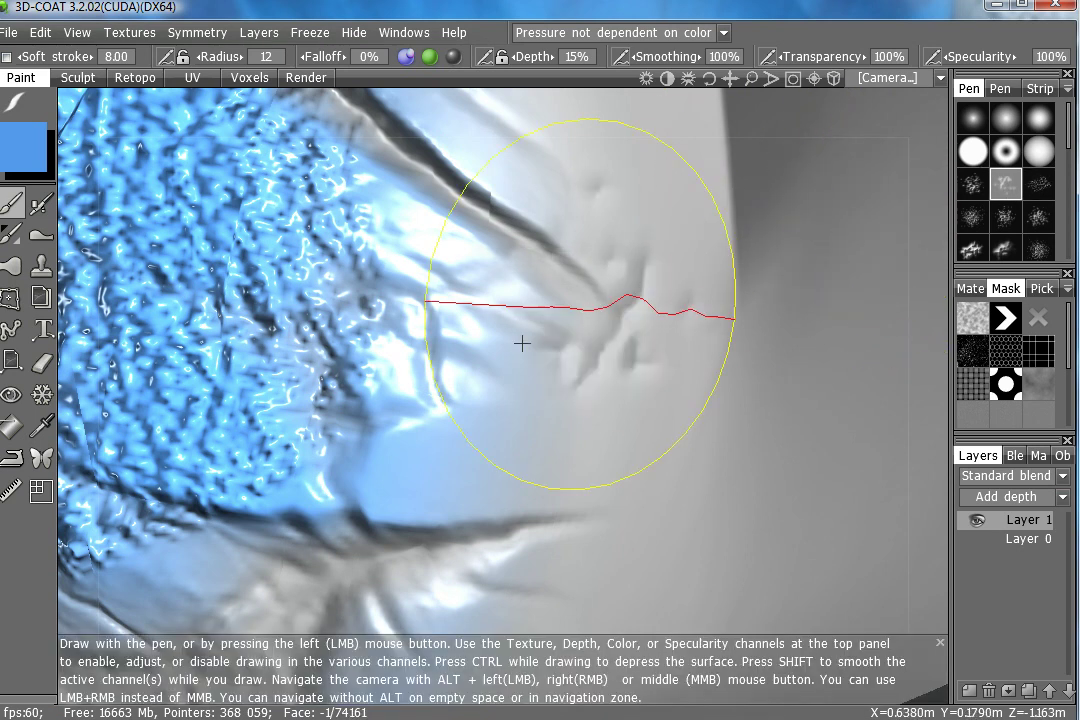
Use the Ptex local resolution tool at radius 3.88 to select faces under the dotted patch.
{"action": "left_click", "coordinate": [41, 491]}
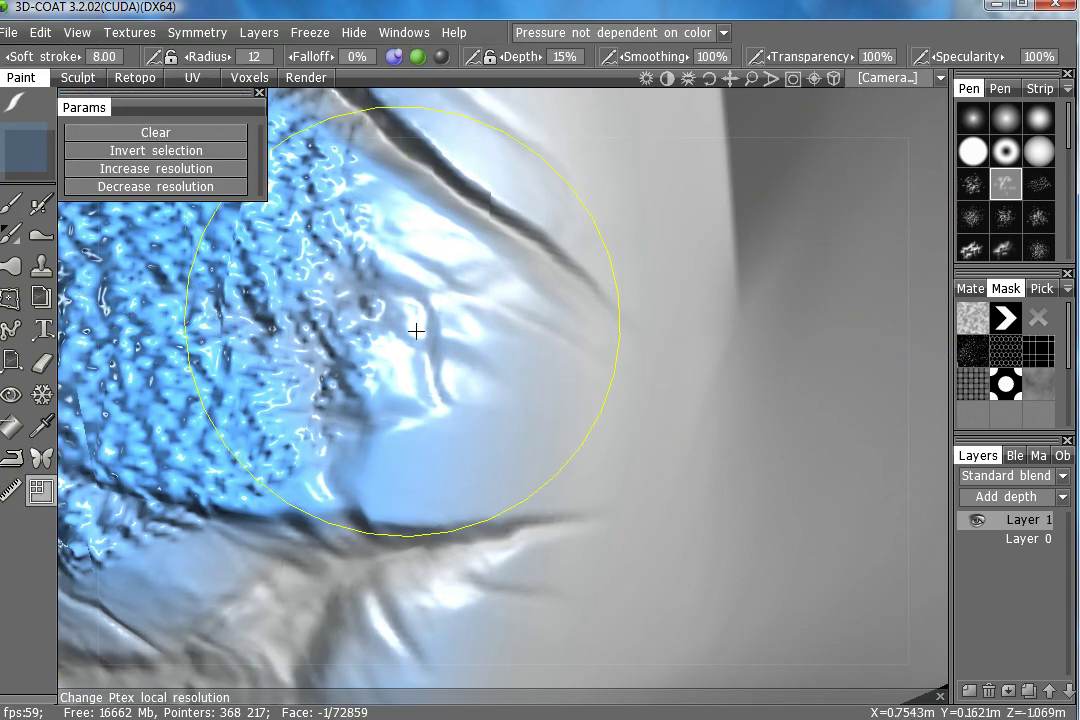
{"action": "right_click_drag", "start_coordinate": [416, 331], "coordinate": [428, 377]}
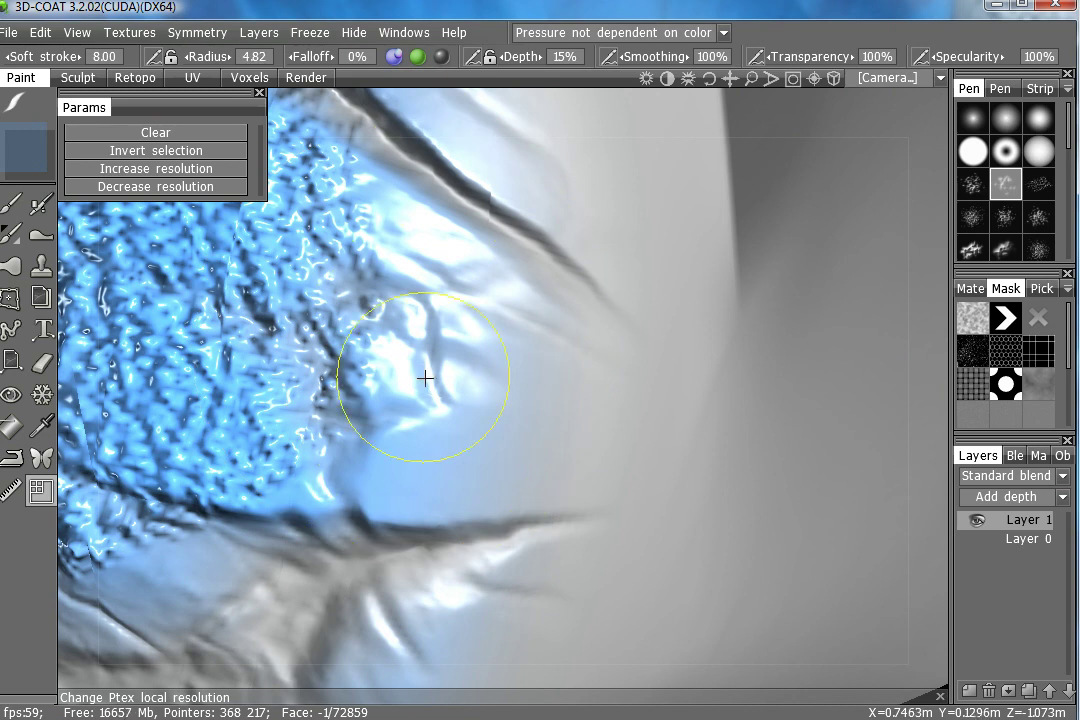
{"action": "right_click_drag", "start_coordinate": [393, 250], "coordinate": [313, 467]}
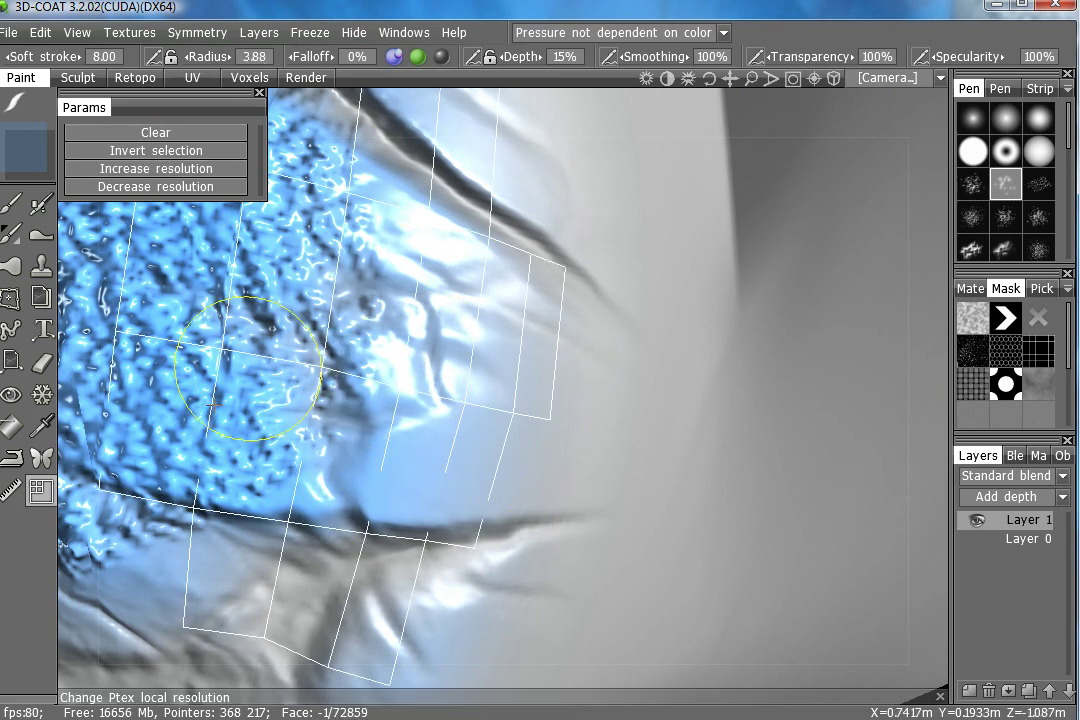
{"action": "mouse_move", "coordinate": [349, 348]}
{"action": "left_mouse_down", "text": "alt"}
{"action": "mouse_move", "coordinate": [458, 378]}
{"action": "mouse_move", "coordinate": [455, 388]}
{"action": "left_mouse_up", "text": "alt"}
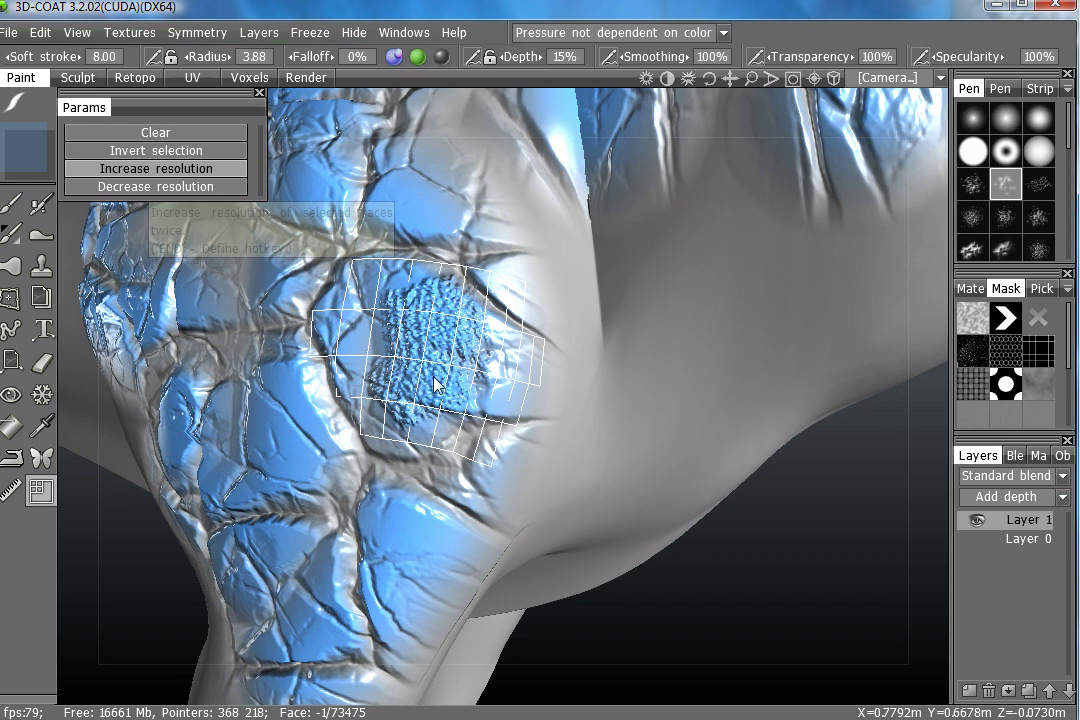
{"action": "mouse_move", "coordinate": [418, 385]}
{"action": "right_mouse_down", "text": "alt"}
{"action": "mouse_move", "coordinate": [475, 376]}
{"action": "mouse_move", "coordinate": [458, 378]}
{"action": "mouse_move", "coordinate": [507, 385]}
{"action": "mouse_move", "coordinate": [470, 380]}
{"action": "right_mouse_up", "text": "alt"}
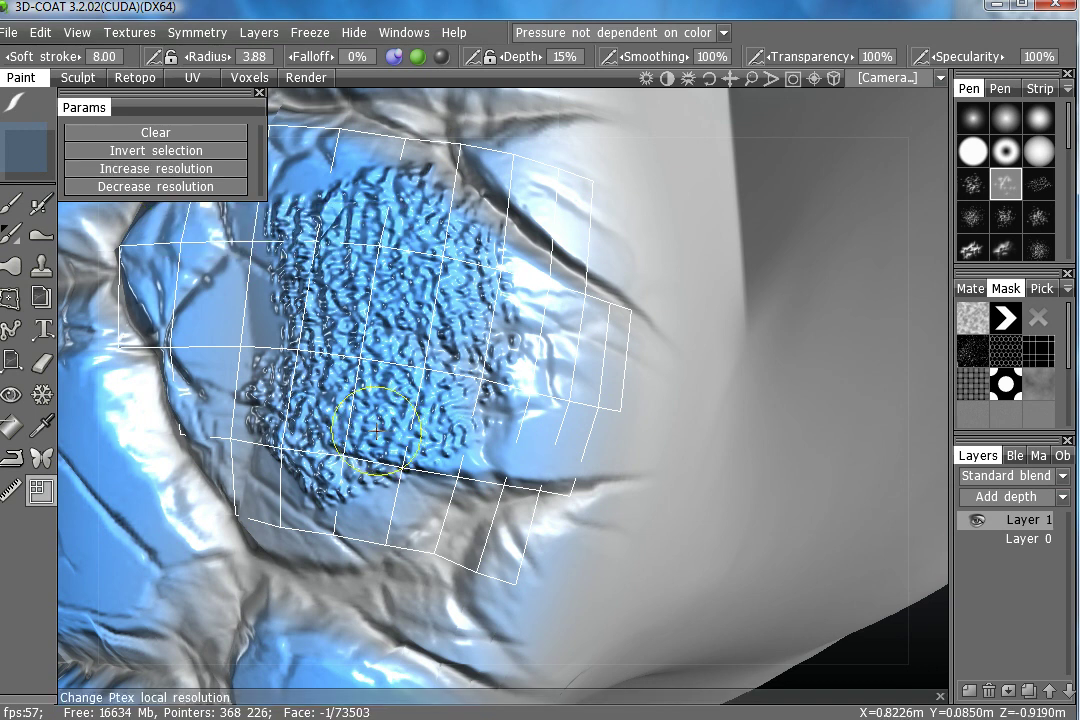
Back in the Pen tool, shrink the brush and paint fine dots beside and above the patch.
{"action": "left_click", "coordinate": [12, 203]}
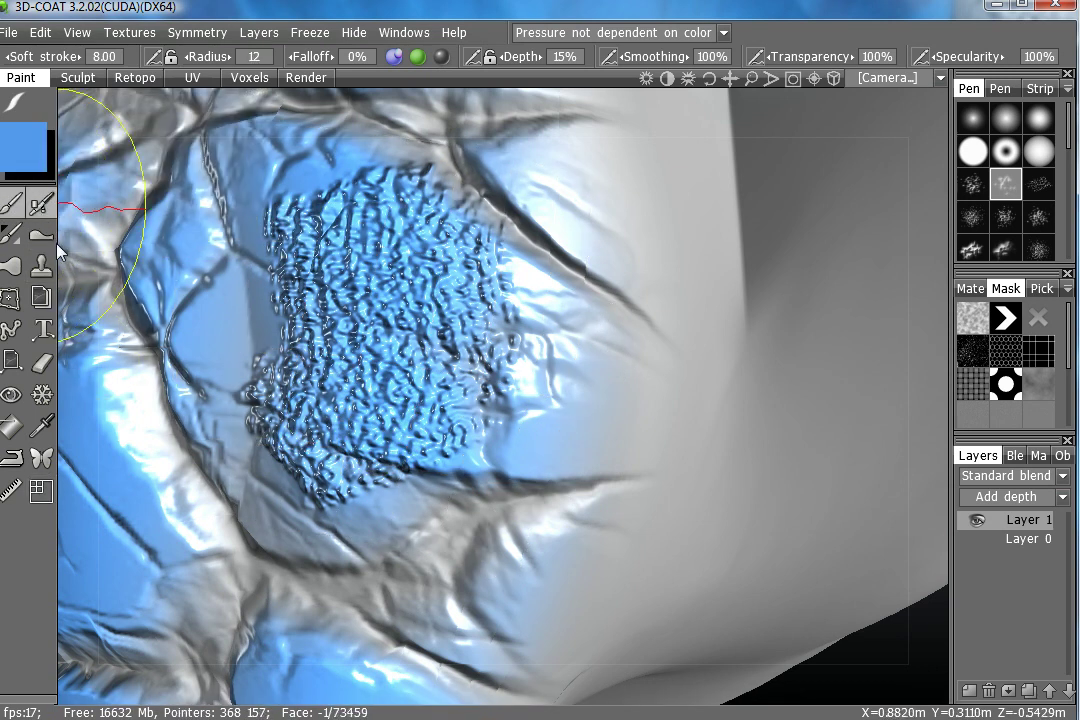
{"action": "left_click_drag", "start_coordinate": [453, 408], "coordinate": [470, 400], "text": "alt"}
{"action": "right_click_drag", "start_coordinate": [497, 395], "coordinate": [453, 402]}
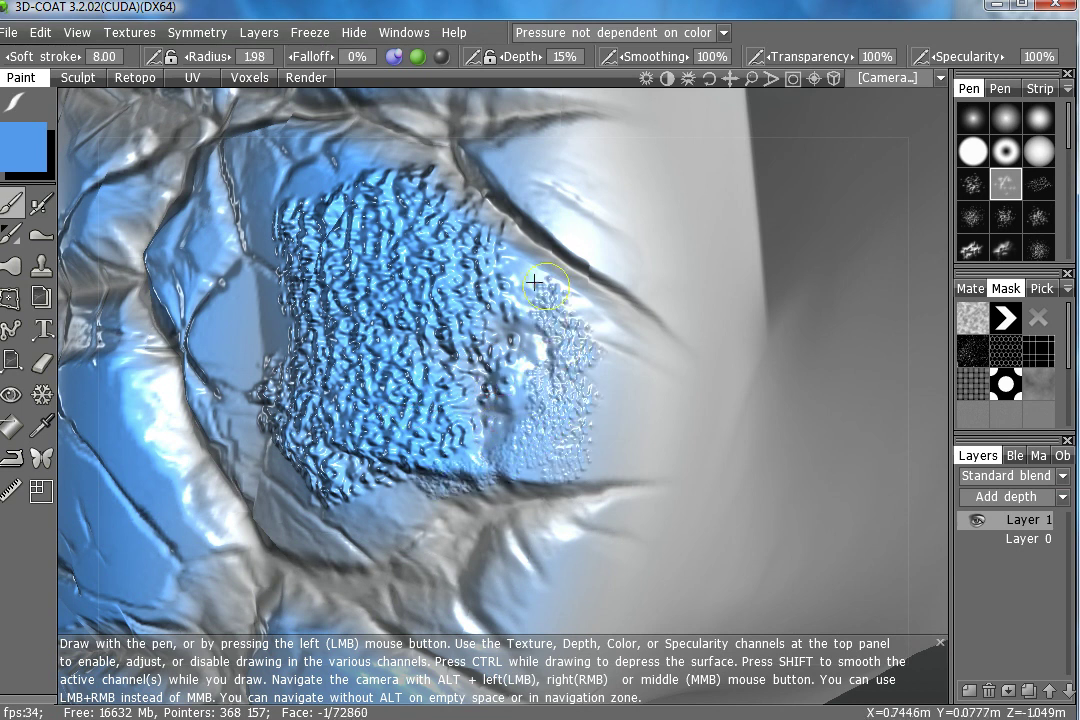
{"action": "left_click_drag", "start_coordinate": [535, 284], "coordinate": [570, 214]}
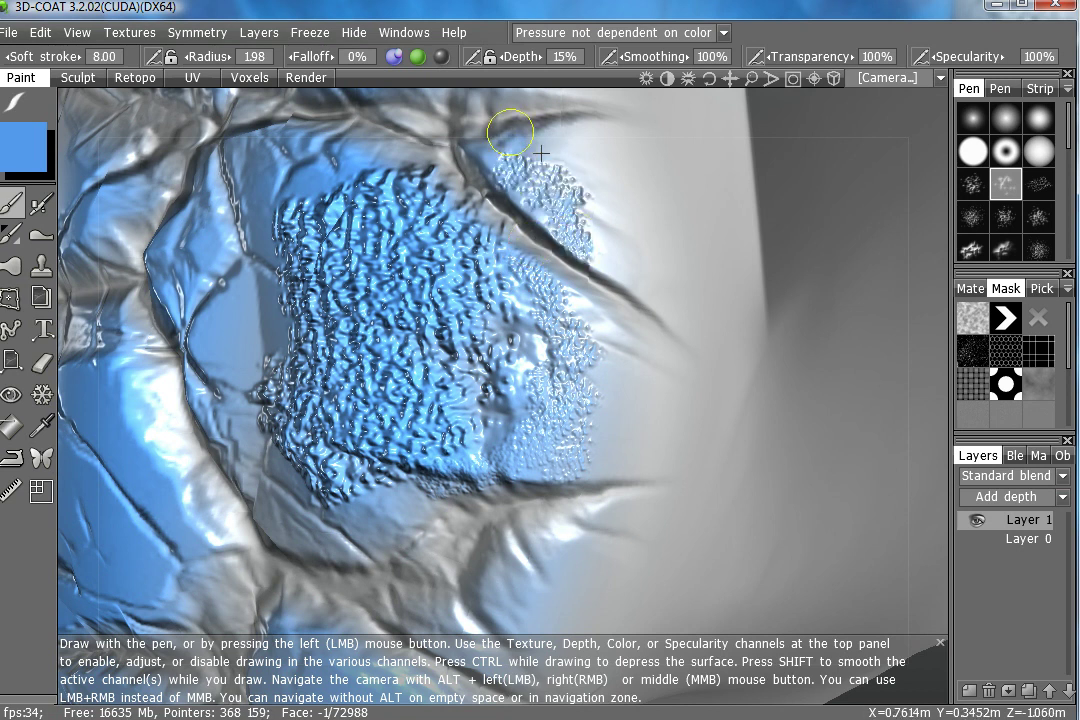
{"action": "left_click_drag", "start_coordinate": [505, 176], "coordinate": [445, 262], "text": "alt"}
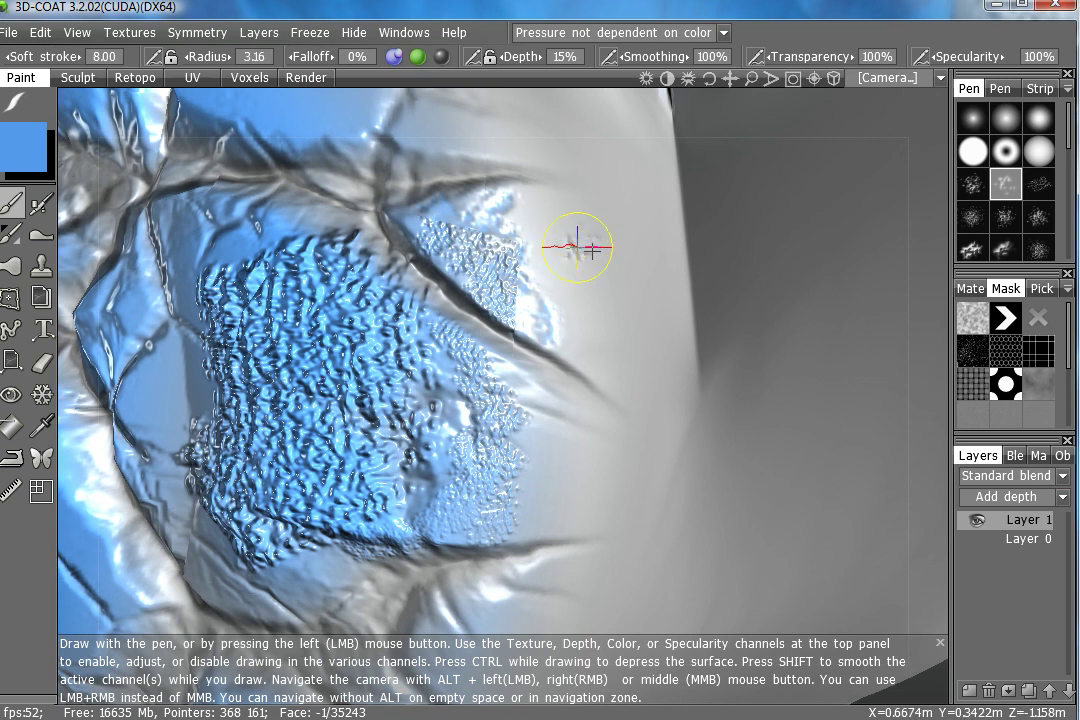
{"action": "left_click_drag", "start_coordinate": [552, 234], "coordinate": [558, 218]}
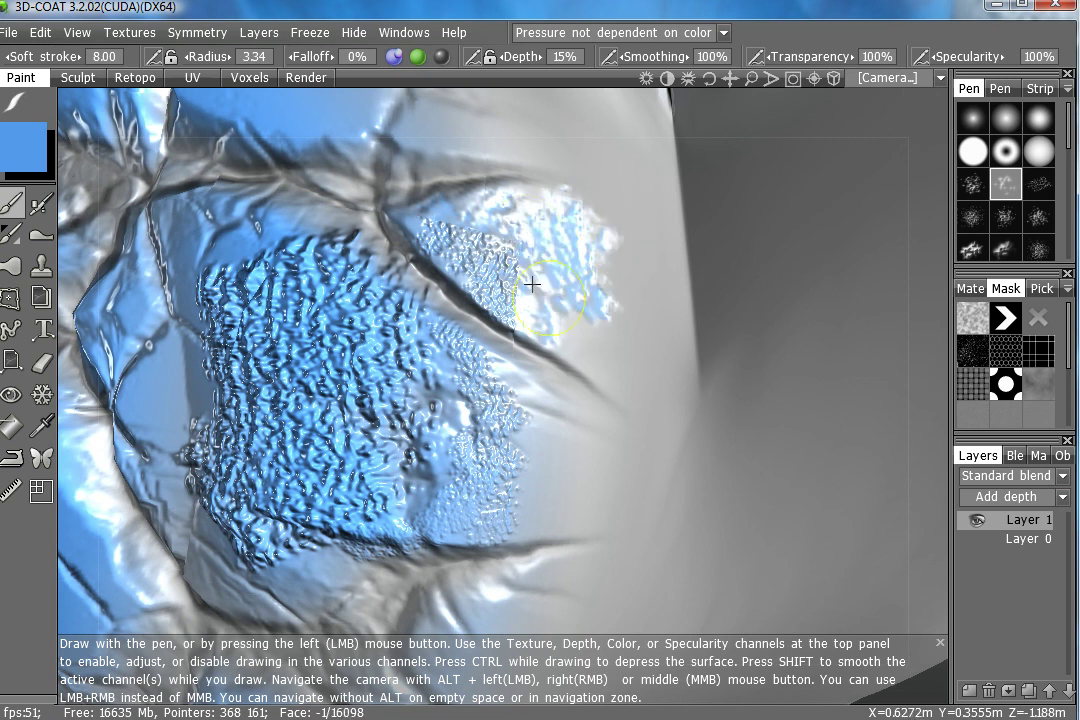
{"action": "left_click_drag", "start_coordinate": [532, 285], "coordinate": [452, 289]}
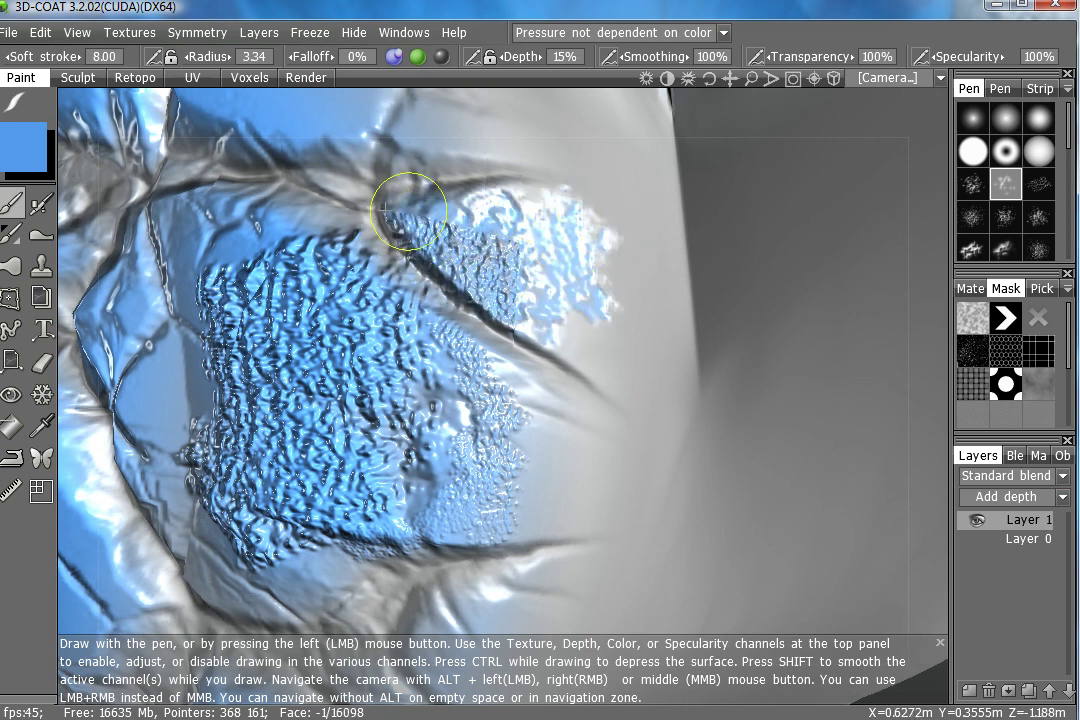
Add fine dots along the patch's left side and show the local-resolution face grid again.
{"action": "mouse_move", "coordinate": [186, 264]}
{"action": "left_mouse_down"}
{"action": "mouse_move", "coordinate": [297, 293]}
{"action": "mouse_move", "coordinate": [413, 291]}
{"action": "left_mouse_up"}
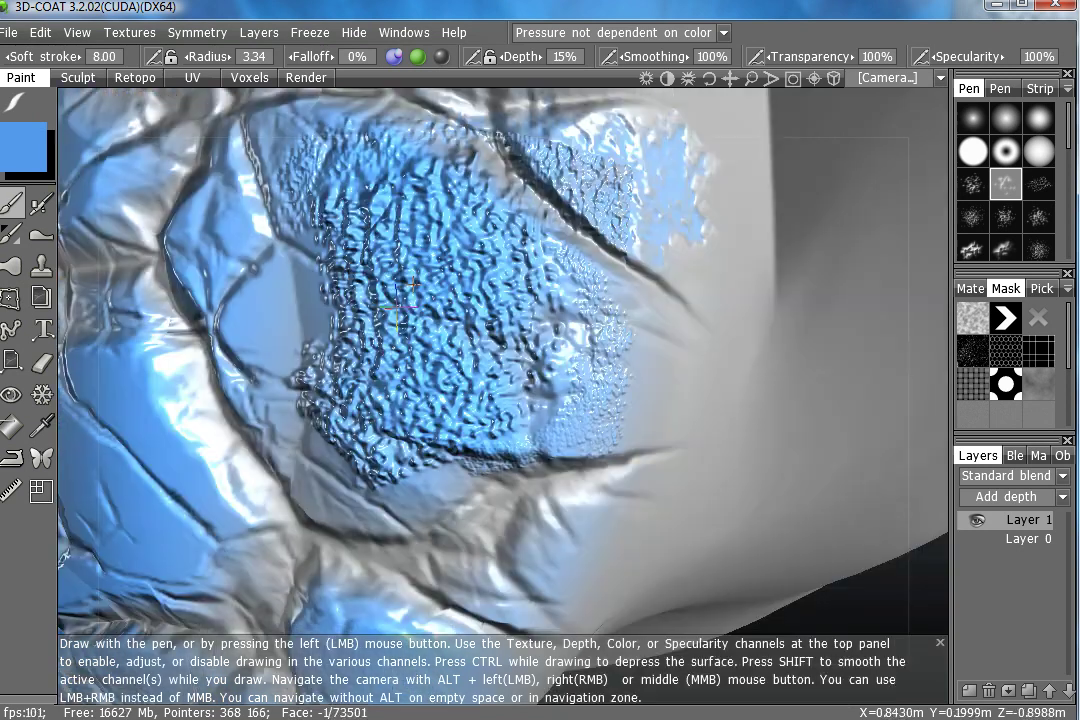
{"action": "left_click_drag", "start_coordinate": [313, 318], "coordinate": [313, 458]}
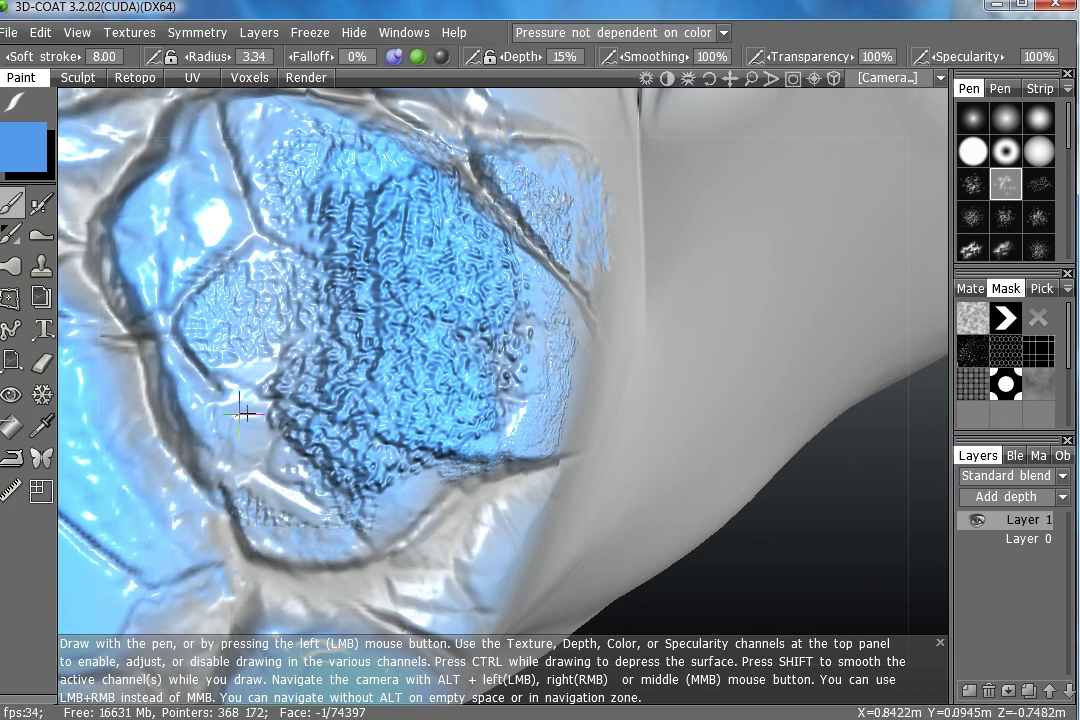
{"action": "mouse_move", "coordinate": [283, 330]}
{"action": "left_mouse_down", "text": "alt"}
{"action": "mouse_move", "coordinate": [396, 390]}
{"action": "mouse_move", "coordinate": [385, 407]}
{"action": "left_mouse_up", "text": "alt"}
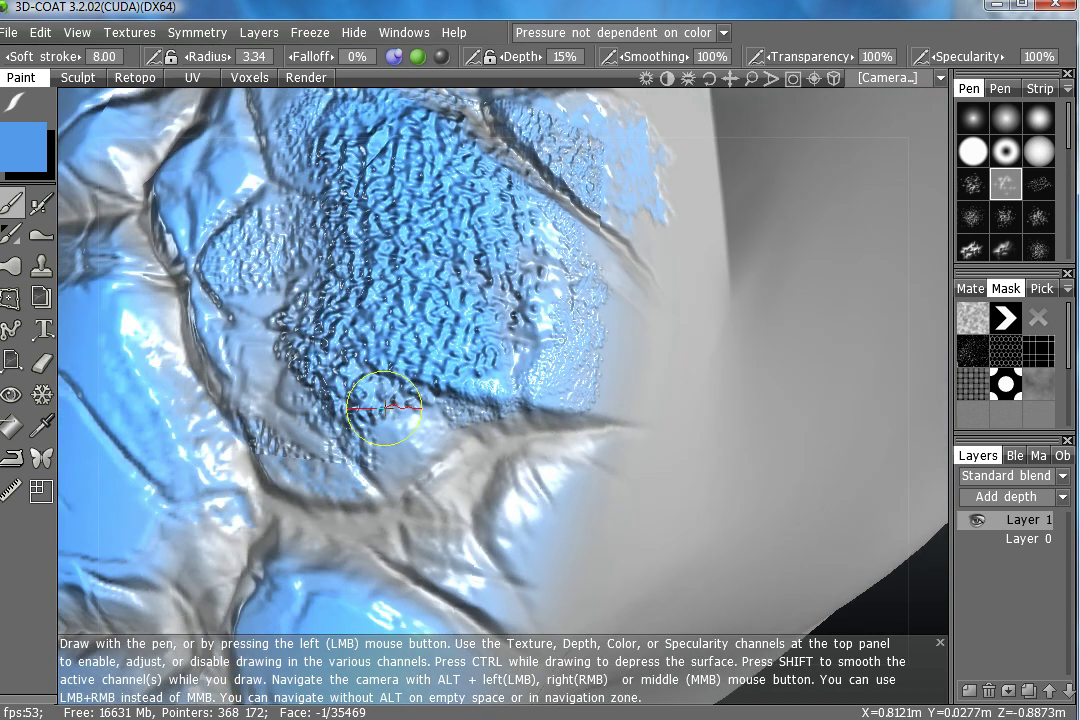
{"action": "left_click", "coordinate": [41, 489]}
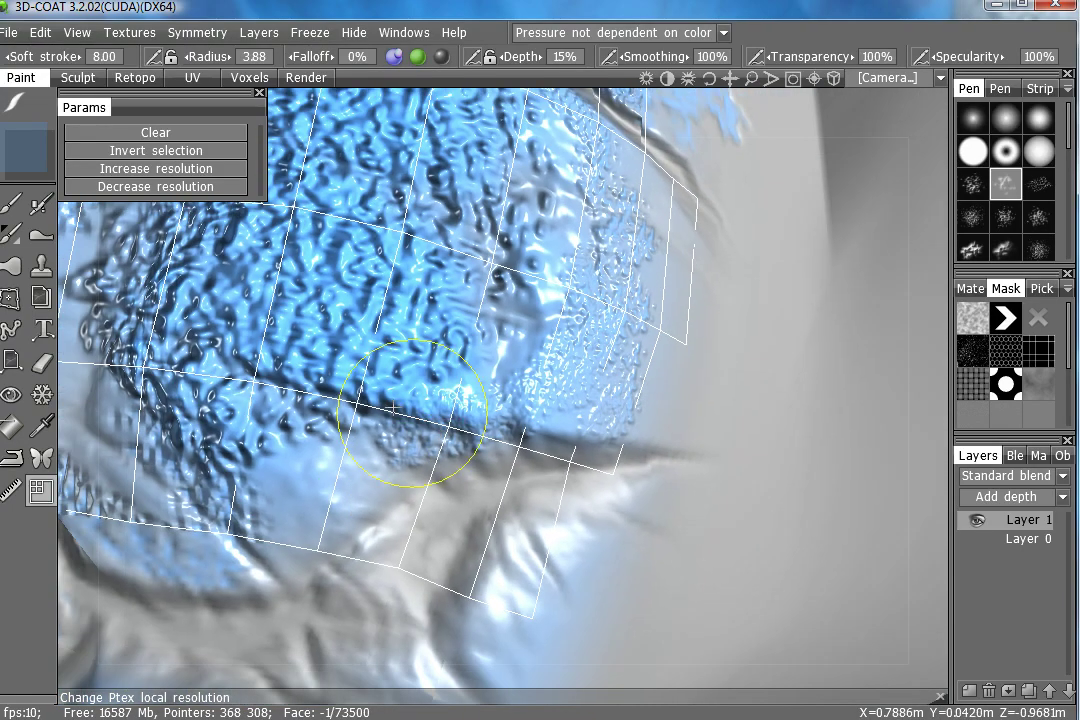
With the Pen at radius about 0.93, paint fine blue dots along and below the patch's lower edge.
{"action": "left_click", "coordinate": [12, 204]}
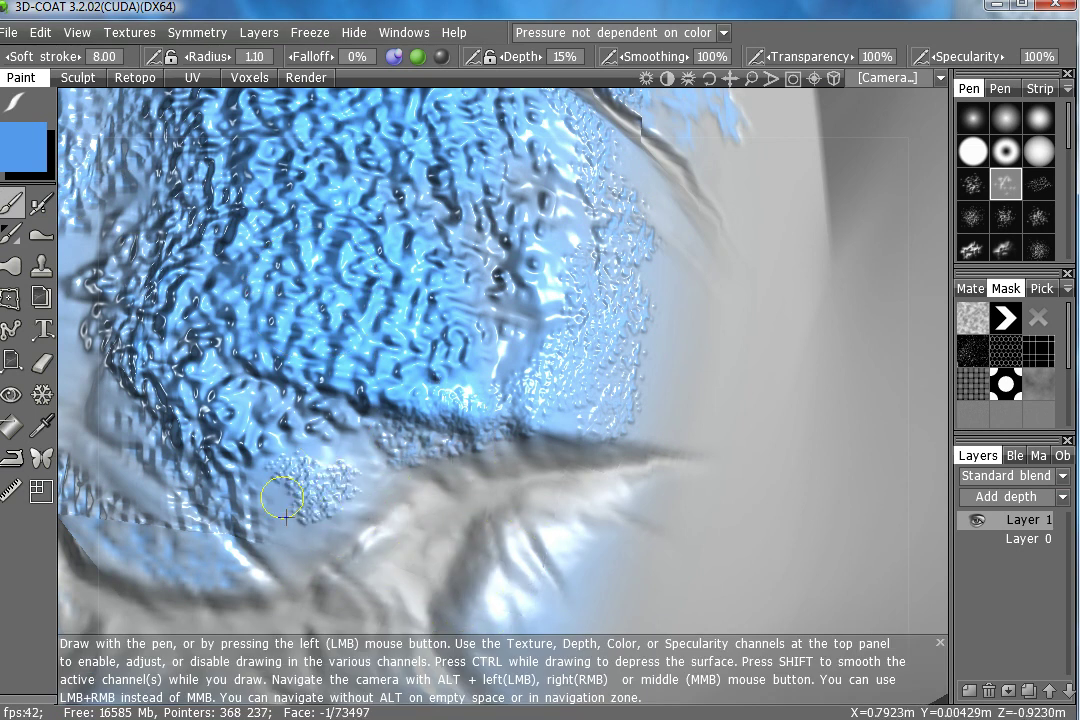
{"action": "mouse_move", "coordinate": [375, 477]}
{"action": "left_mouse_down"}
{"action": "mouse_move", "coordinate": [408, 510]}
{"action": "mouse_move", "coordinate": [602, 240]}
{"action": "mouse_move", "coordinate": [589, 341]}
{"action": "left_mouse_up"}
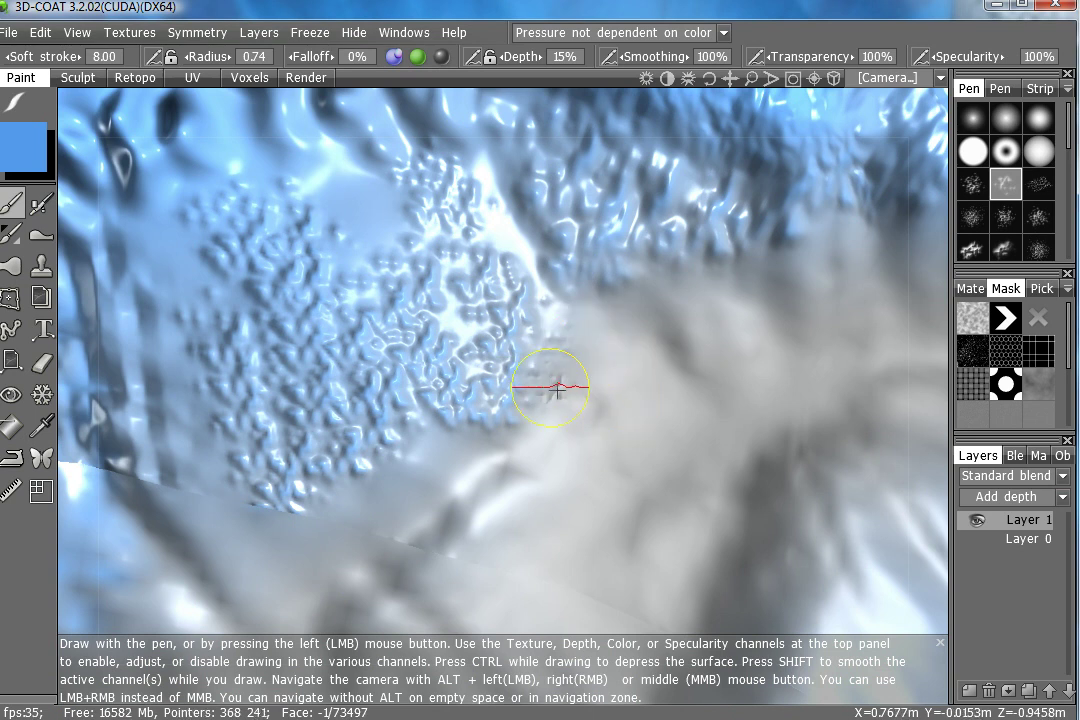
{"action": "right_click_drag", "start_coordinate": [557, 389], "coordinate": [580, 385]}
{"action": "left_click_drag", "start_coordinate": [440, 495], "coordinate": [525, 441]}
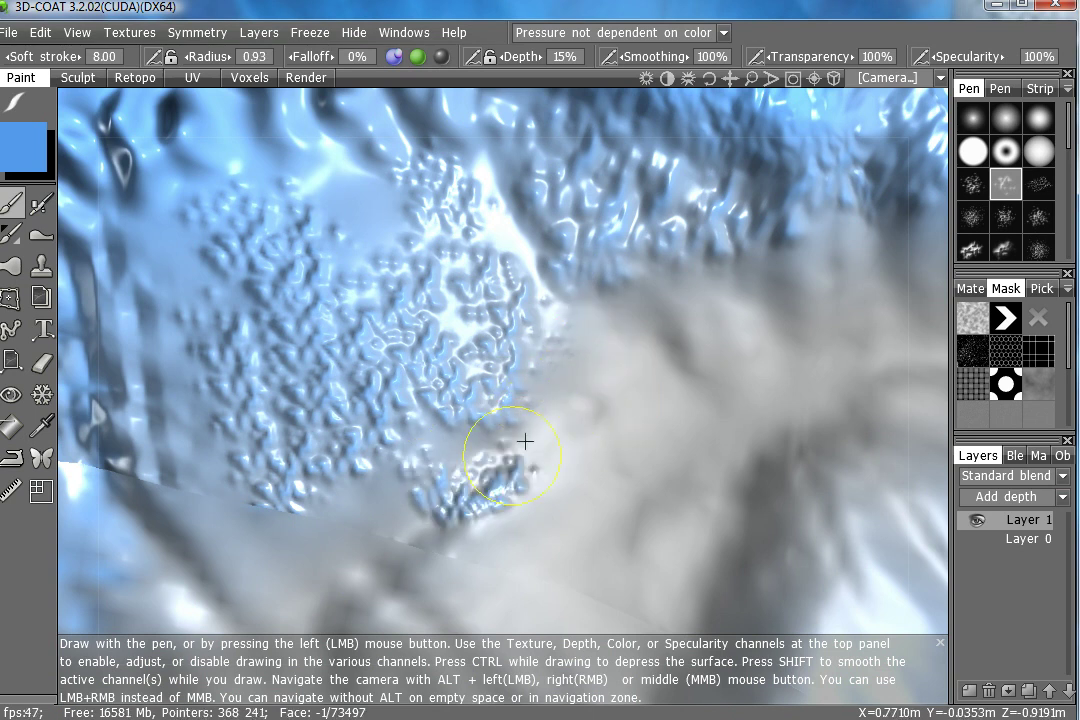
{"action": "scroll", "coordinate": [637, 374], "scroll_direction": "down", "scroll_amount": 5}
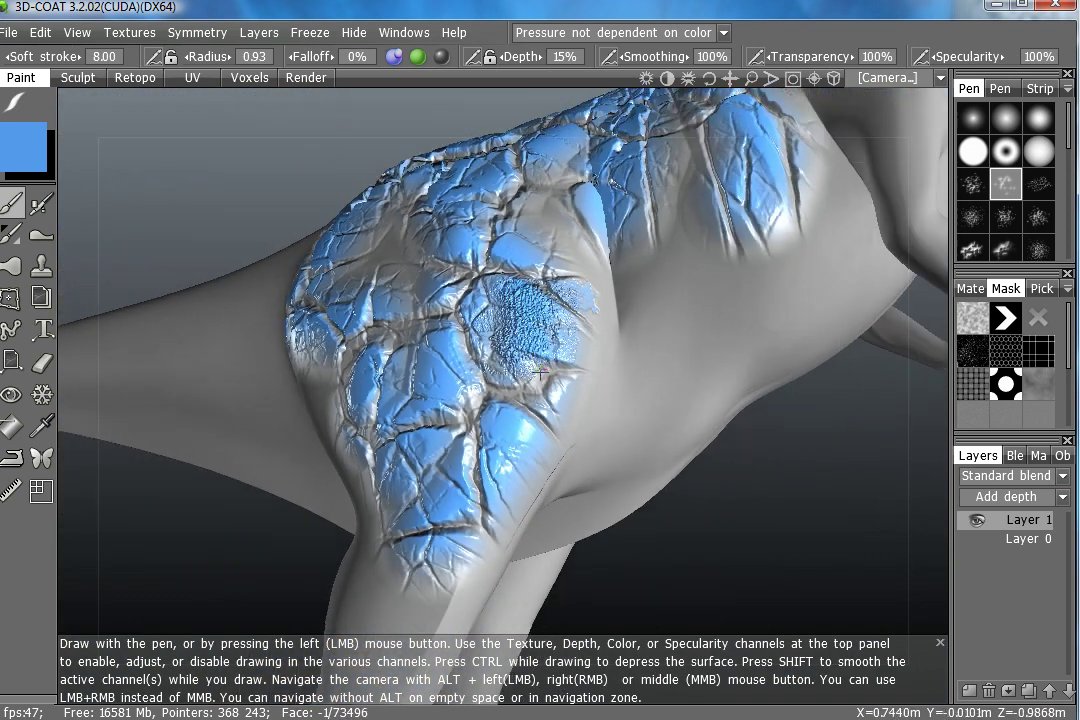
{"action": "scroll", "coordinate": [637, 374], "scroll_direction": "down", "scroll_amount": 1}
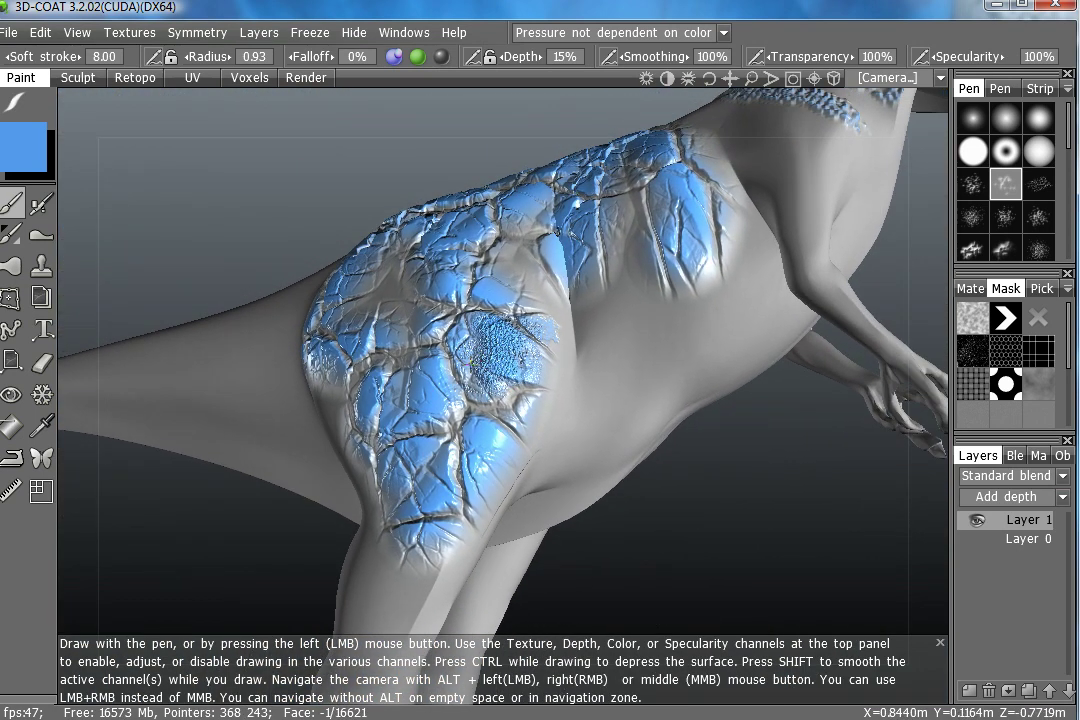
{"action": "scroll", "coordinate": [530, 315], "scroll_direction": "up", "scroll_amount": 4}
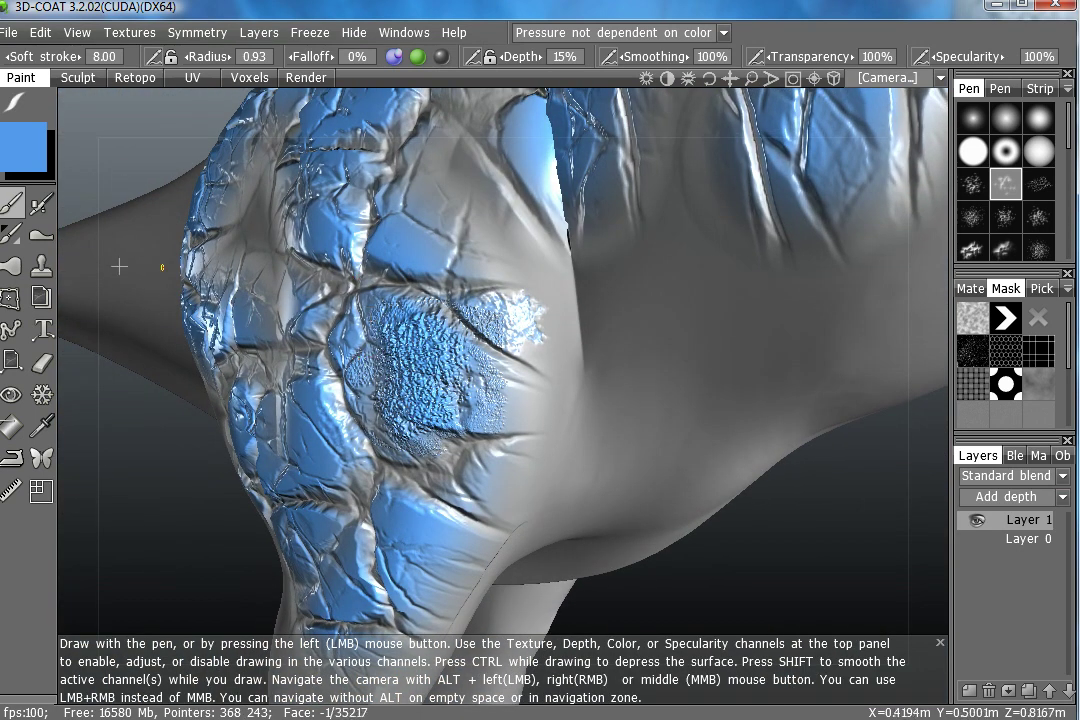
Pick the Ptex local resolution tool, clear the selected faces, and orbit to the gridded patch.
{"action": "left_click", "coordinate": [41, 489]}
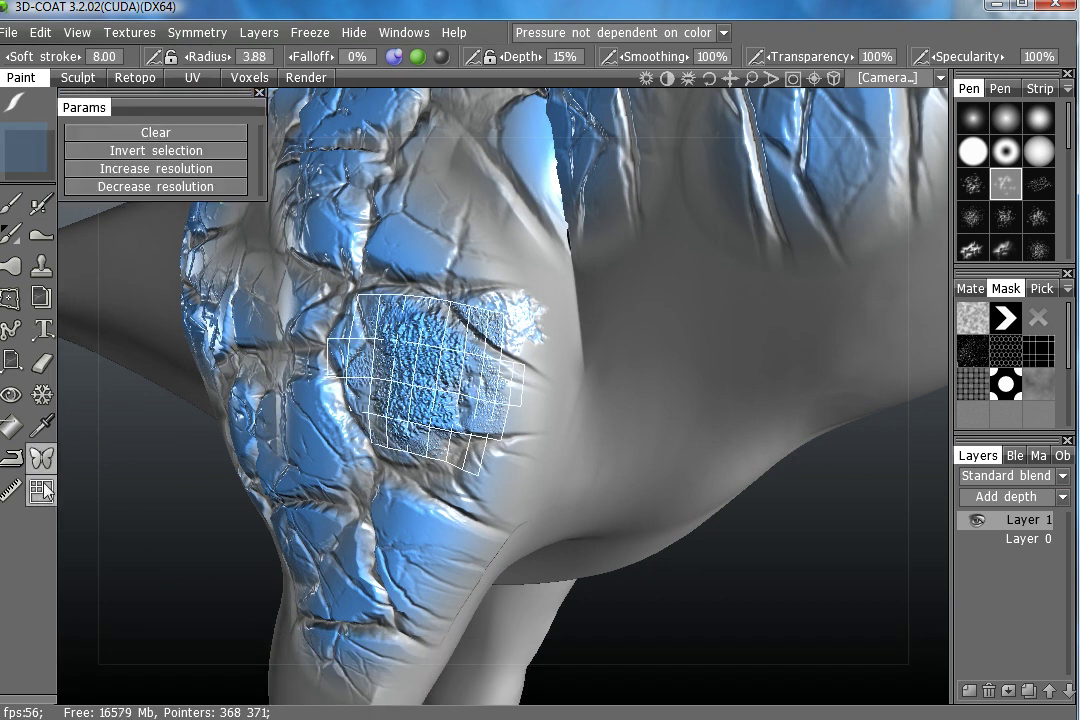
{"action": "left_click", "coordinate": [145, 133]}
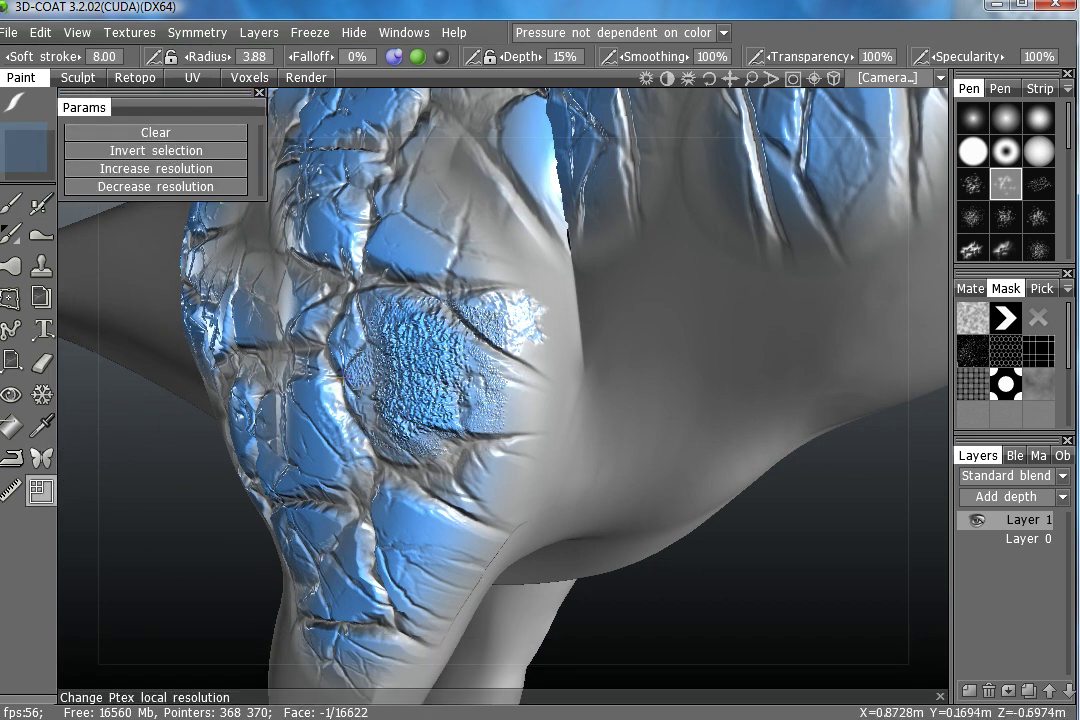
{"action": "left_click_drag", "start_coordinate": [330, 330], "coordinate": [395, 227]}
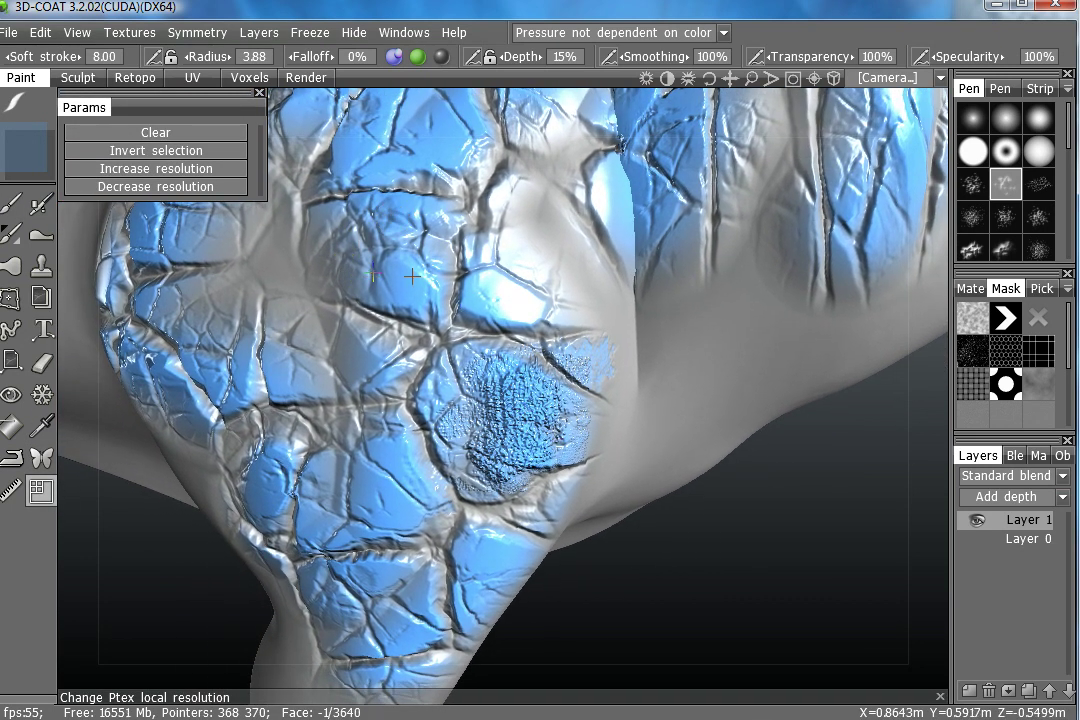
{"action": "left_click_drag", "start_coordinate": [412, 276], "coordinate": [292, 292]}
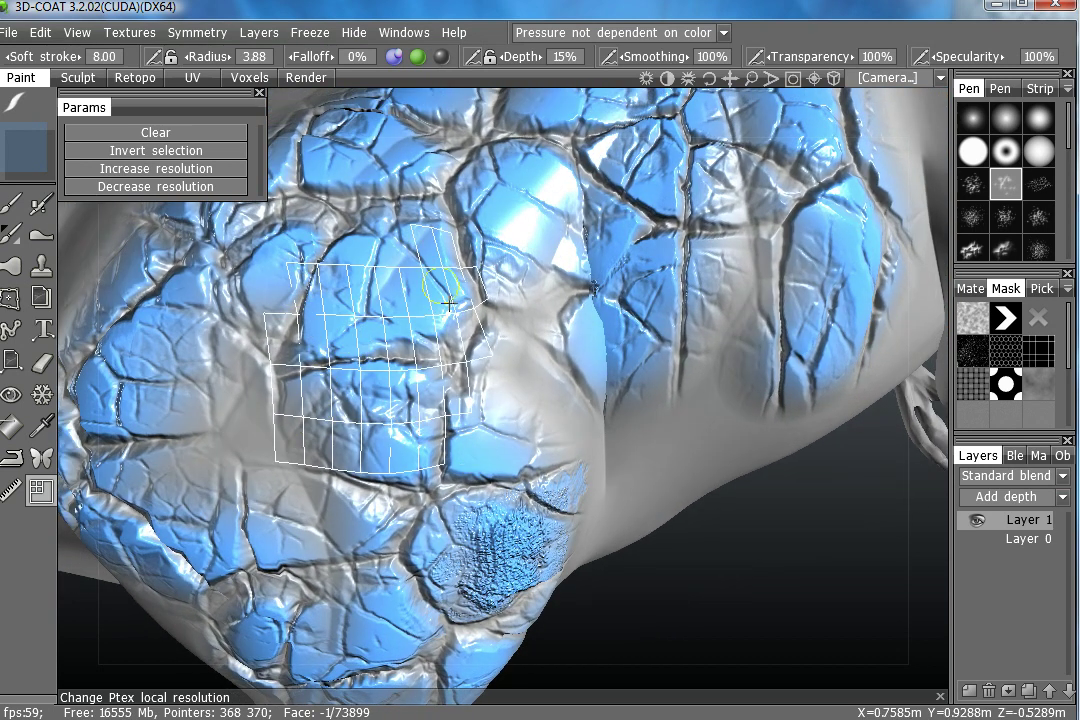
{"action": "left_click_drag", "start_coordinate": [424, 329], "coordinate": [330, 290]}
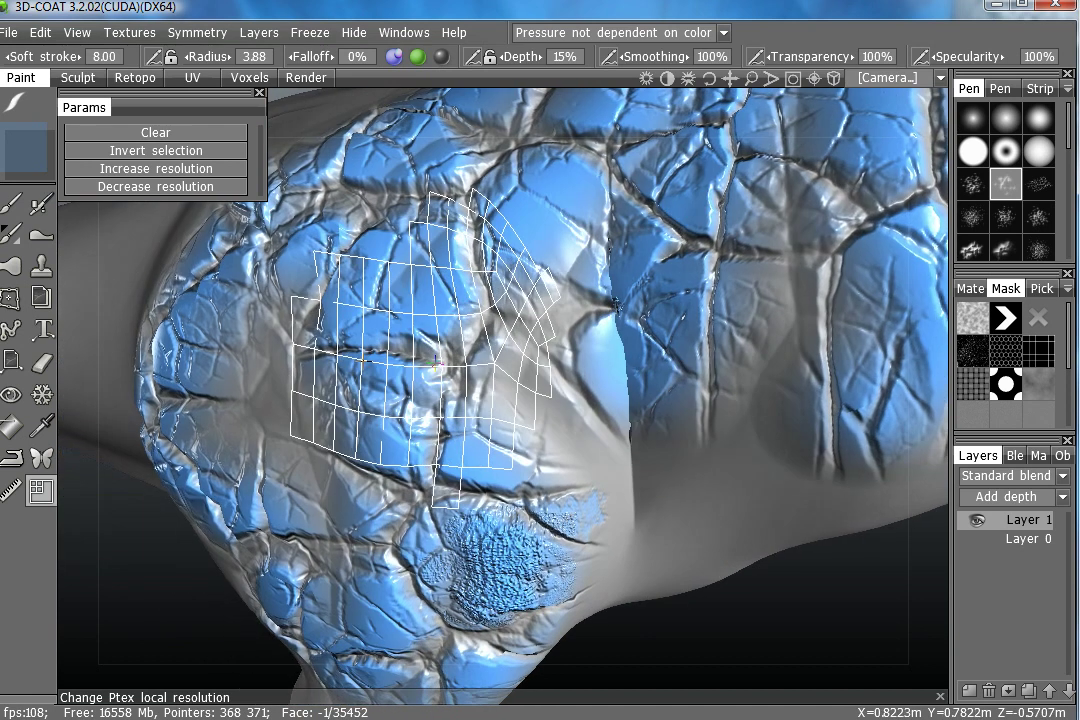
Decrease, then increase the local Ptex resolution on the grid patch's faces.
{"action": "left_click", "coordinate": [175, 187]}
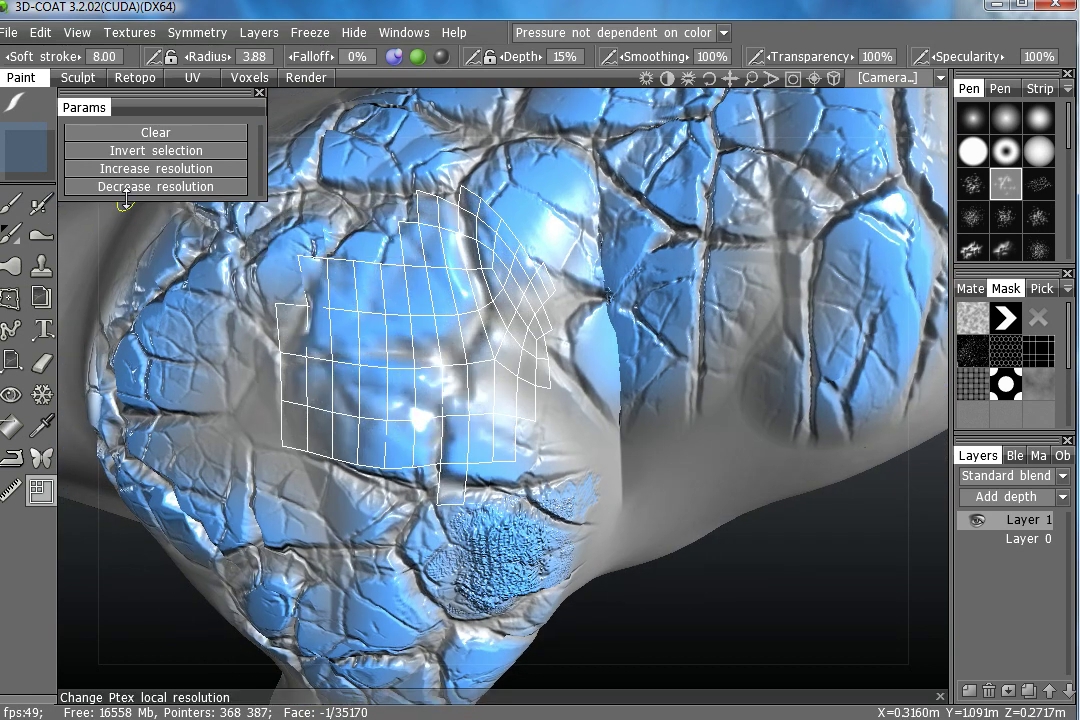
{"action": "left_click", "coordinate": [174, 169]}
{"action": "mouse_move", "coordinate": [335, 333]}
{"action": "left_mouse_down"}
{"action": "mouse_move", "coordinate": [510, 380]}
{"action": "mouse_move", "coordinate": [330, 300]}
{"action": "left_mouse_up"}
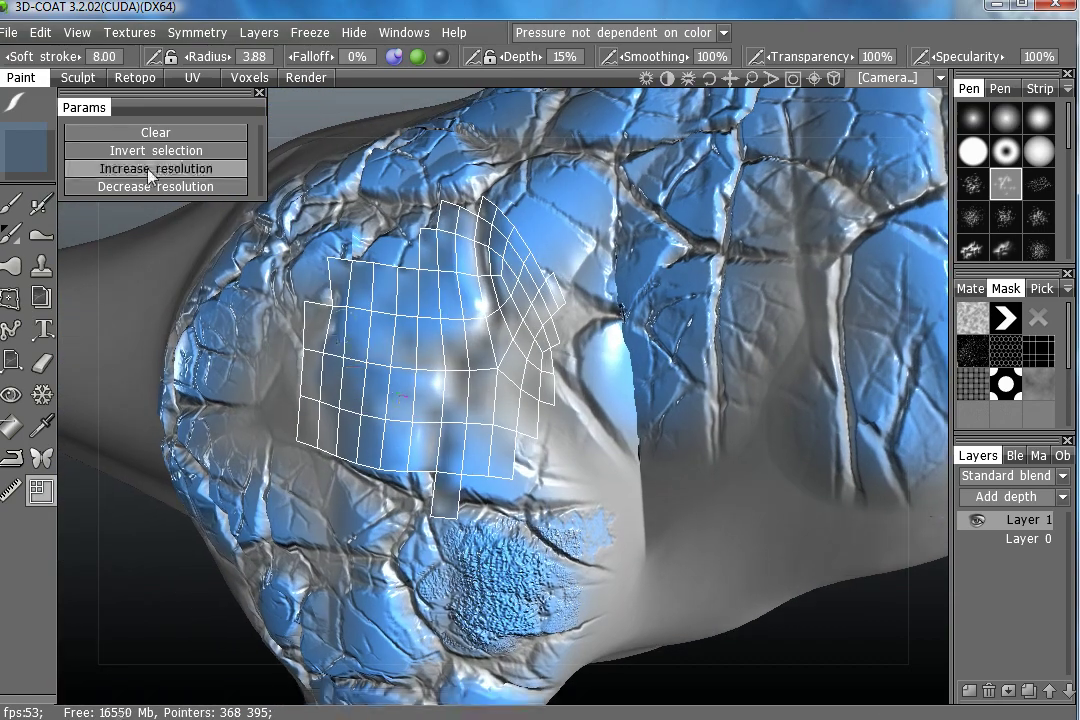
{"action": "left_click", "coordinate": [150, 176]}
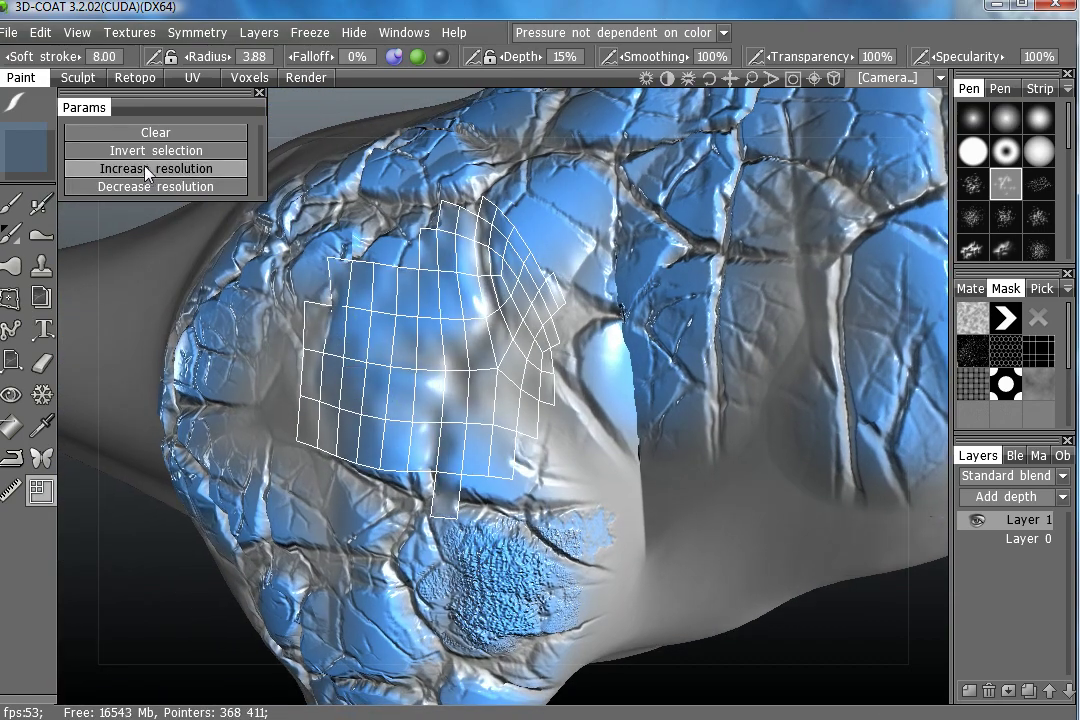
{"action": "left_click", "coordinate": [78, 186]}
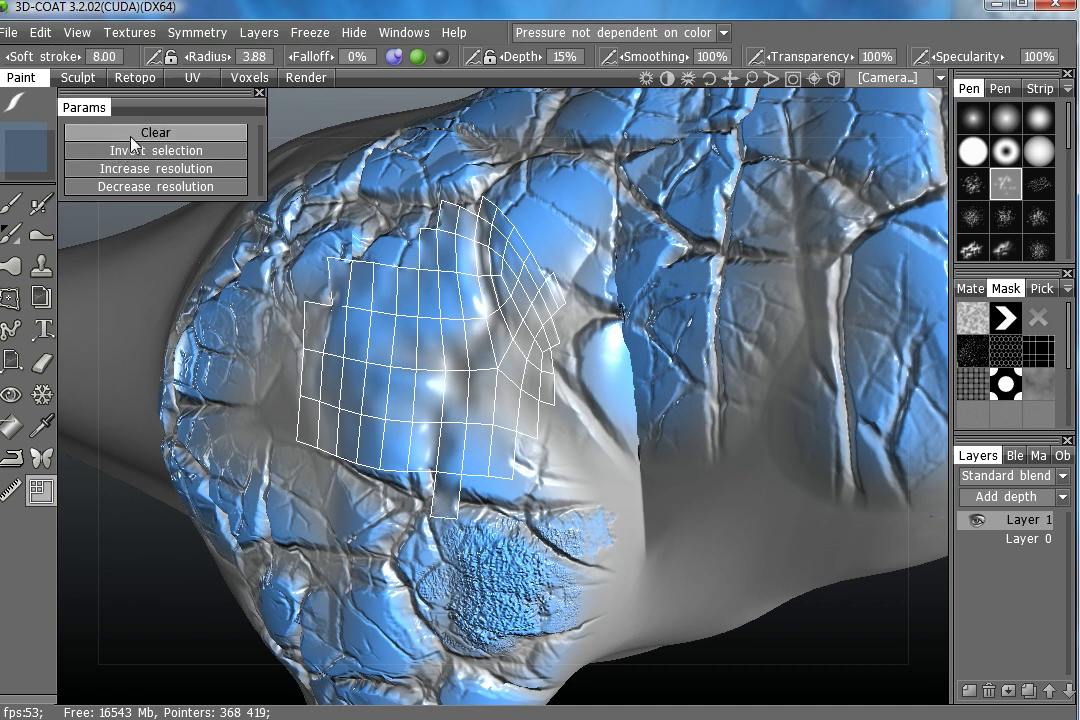
Clear the face selection, return to the Pen, and zoom in on the smoothed patch.
{"action": "left_click", "coordinate": [15, 206]}
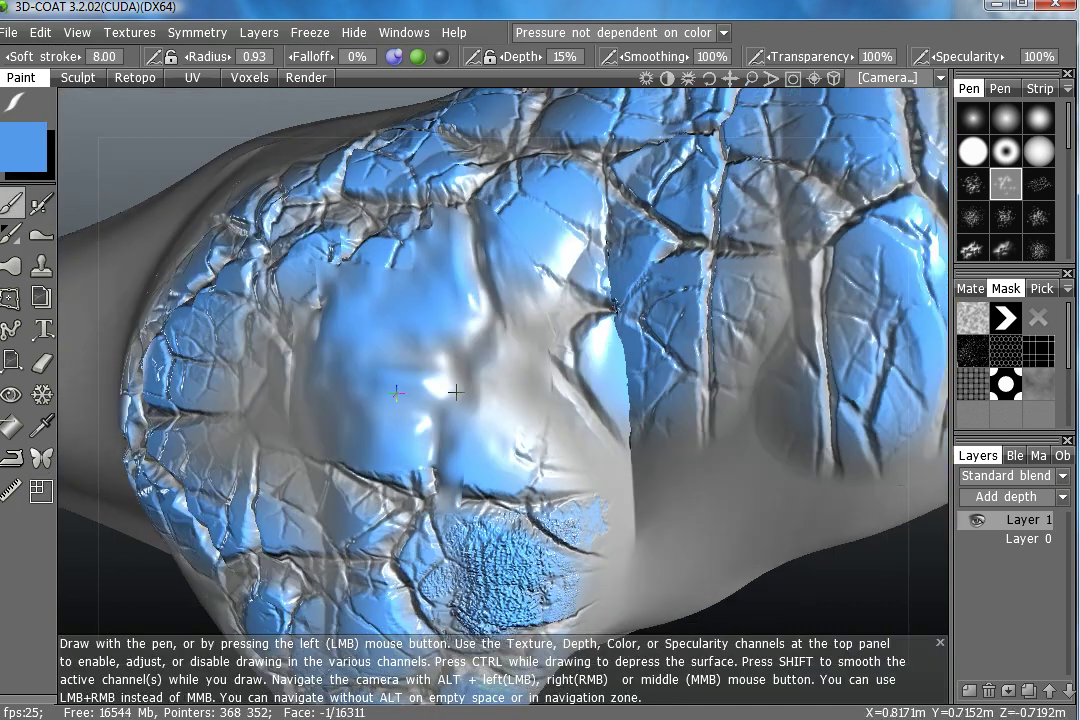
{"action": "scroll", "coordinate": [453, 385], "scroll_direction": "up", "scroll_amount": 3}
{"action": "mouse_move", "coordinate": [453, 385]}
{"action": "right_mouse_down", "text": "alt"}
{"action": "mouse_move", "coordinate": [489, 388]}
{"action": "mouse_move", "coordinate": [470, 398]}
{"action": "right_mouse_up", "text": "alt"}
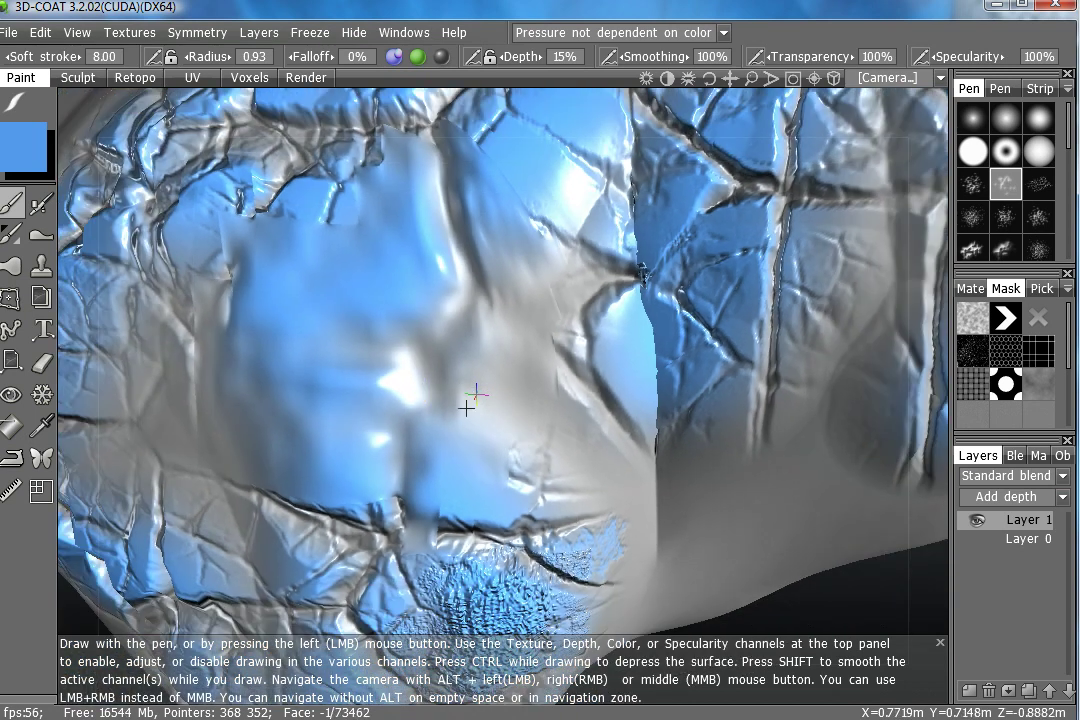
{"action": "left_click_drag", "start_coordinate": [470, 398], "coordinate": [447, 368], "text": "alt"}
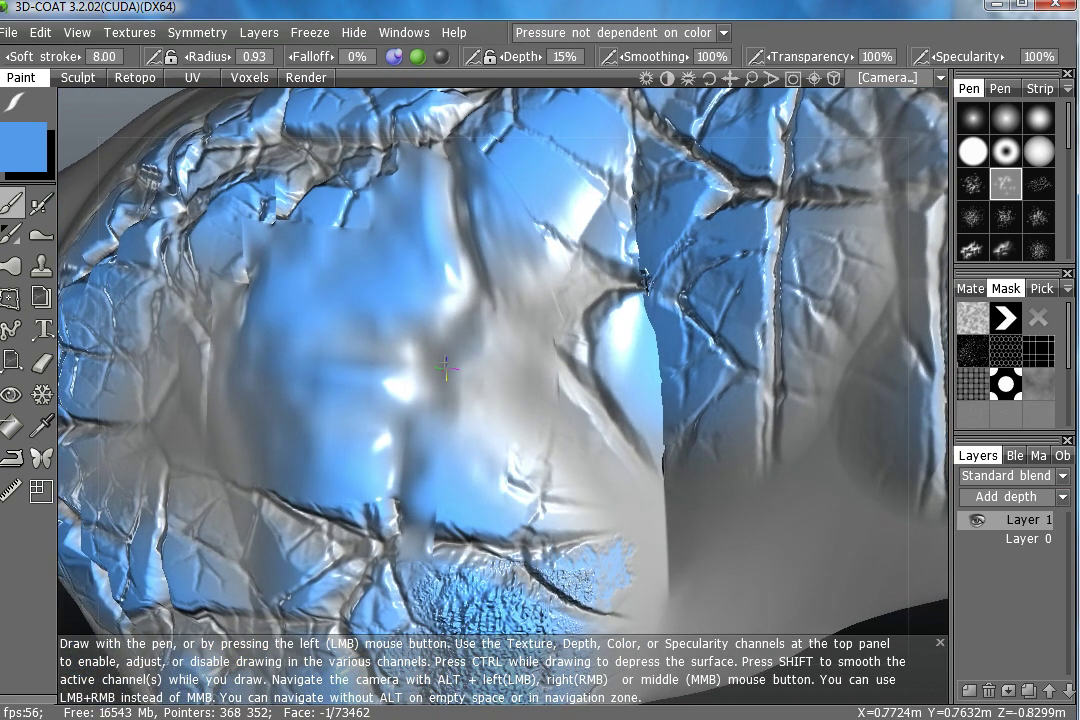
Open the Texture UV Editor from the Textures menu and move it to the viewport centre.
{"action": "left_click", "coordinate": [129, 33]}
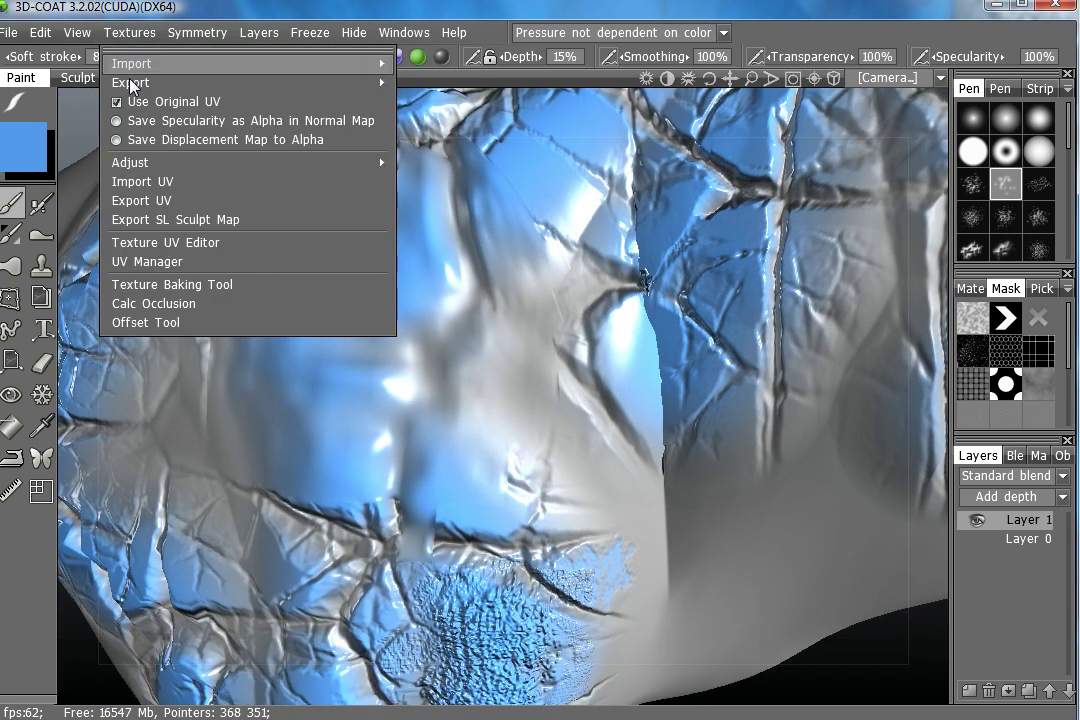
{"action": "left_click", "coordinate": [145, 243]}
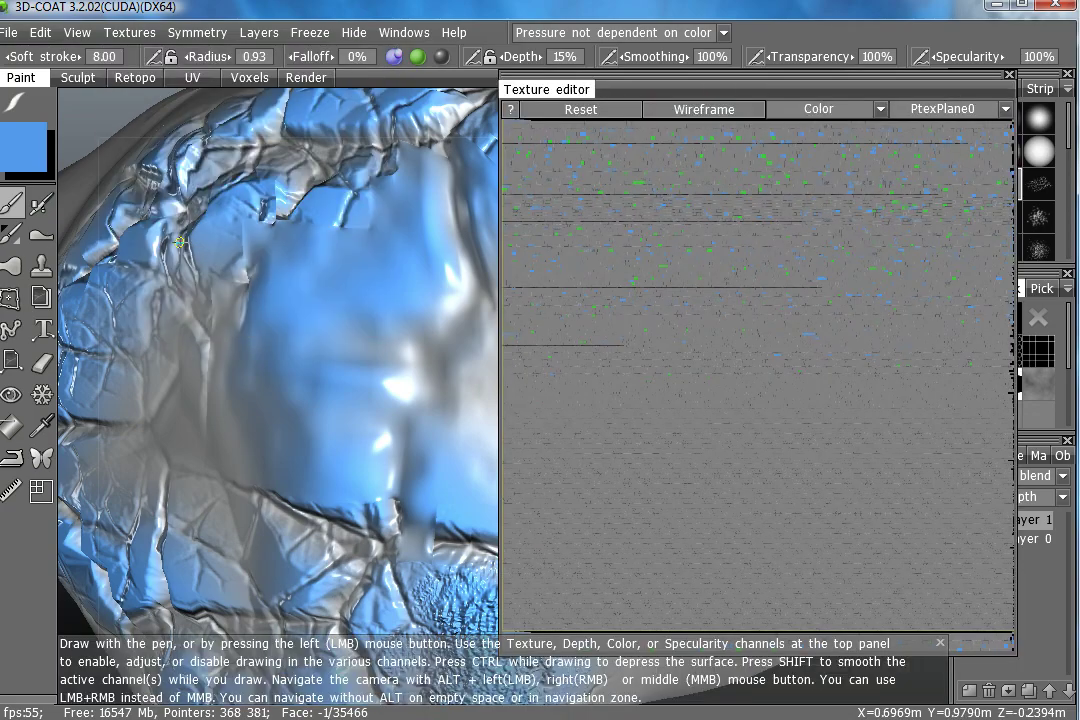
{"action": "mouse_move", "coordinate": [692, 89]}
{"action": "left_mouse_down"}
{"action": "mouse_move", "coordinate": [525, 108]}
{"action": "mouse_move", "coordinate": [439, 101]}
{"action": "left_mouse_up"}
Zoom and pan across the PtexPlane0 Color map to bring the green texture square into view.
{"action": "scroll", "coordinate": [441, 299], "scroll_direction": "up", "scroll_amount": 2}
{"action": "scroll", "coordinate": [463, 294], "scroll_direction": "up", "scroll_amount": 2}
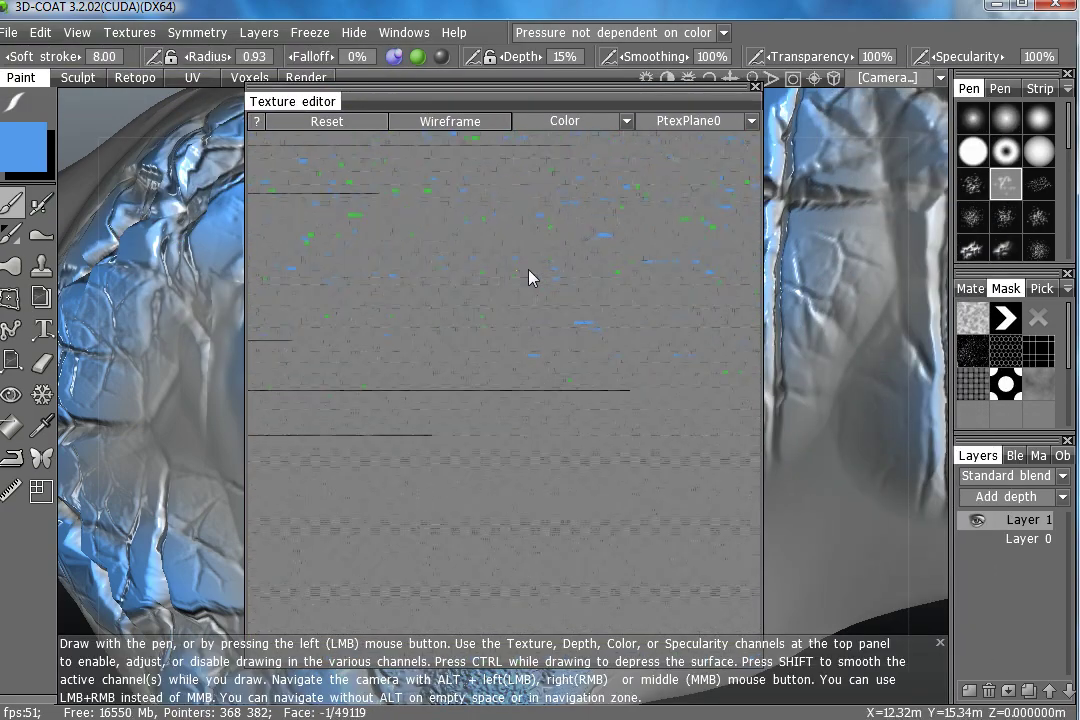
{"action": "scroll", "coordinate": [673, 228], "scroll_direction": "up", "scroll_amount": 2}
{"action": "right_click_drag", "start_coordinate": [661, 198], "coordinate": [461, 491]}
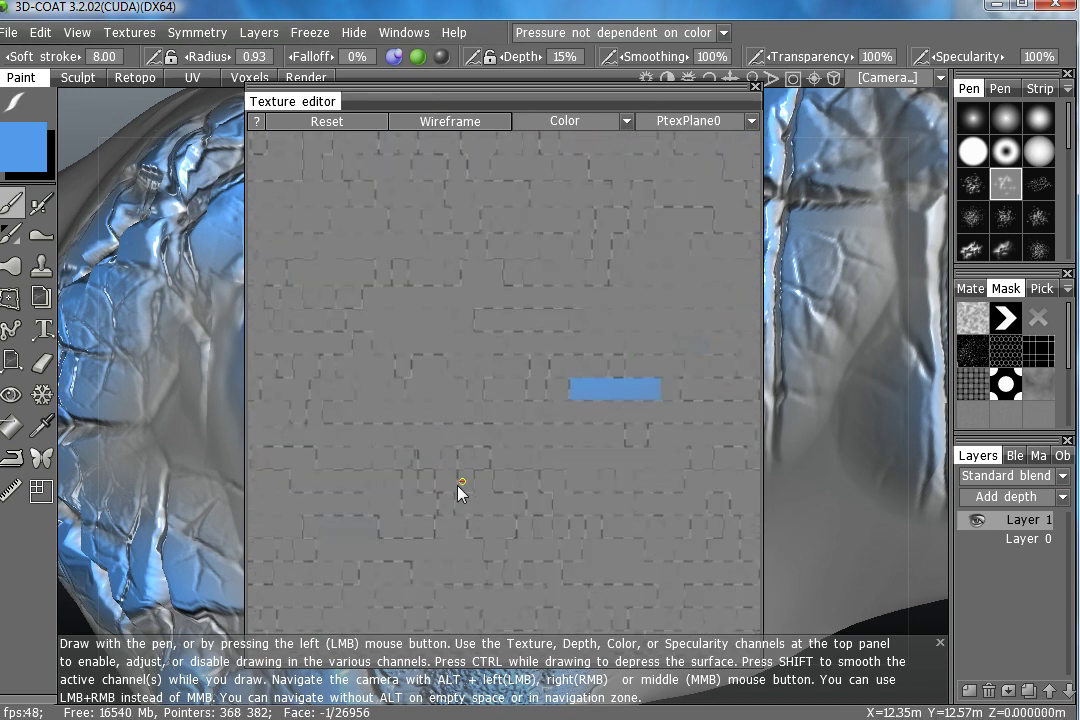
{"action": "scroll", "coordinate": [459, 491], "scroll_direction": "down", "scroll_amount": 3}
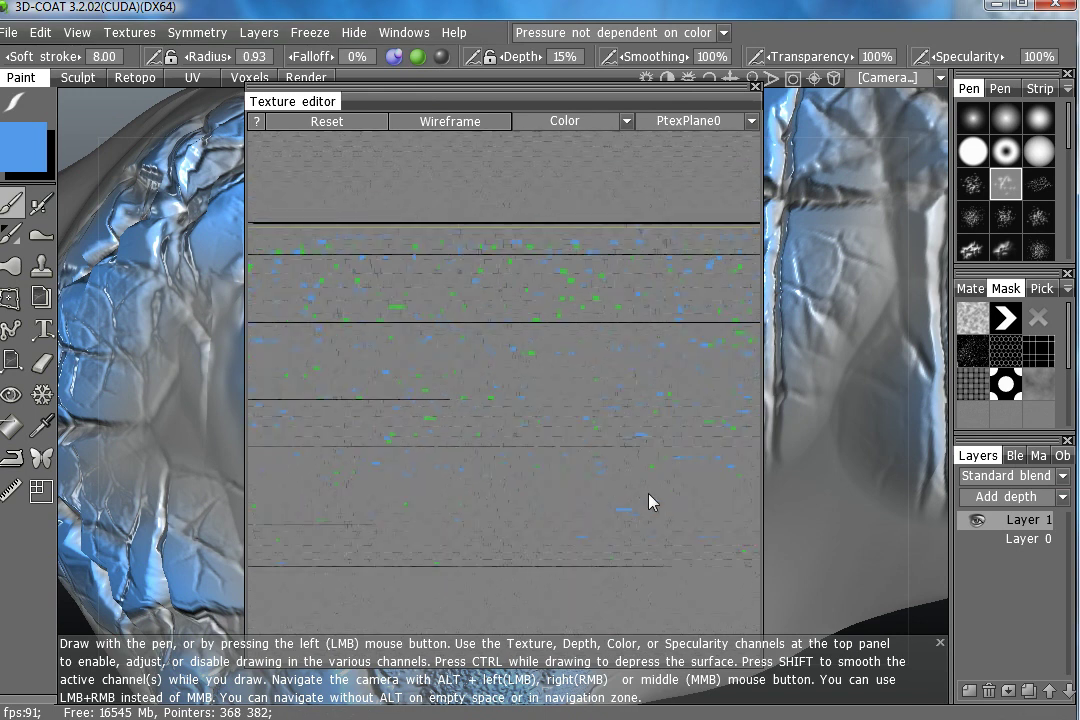
{"action": "right_click_drag", "start_coordinate": [500, 382], "coordinate": [607, 398]}
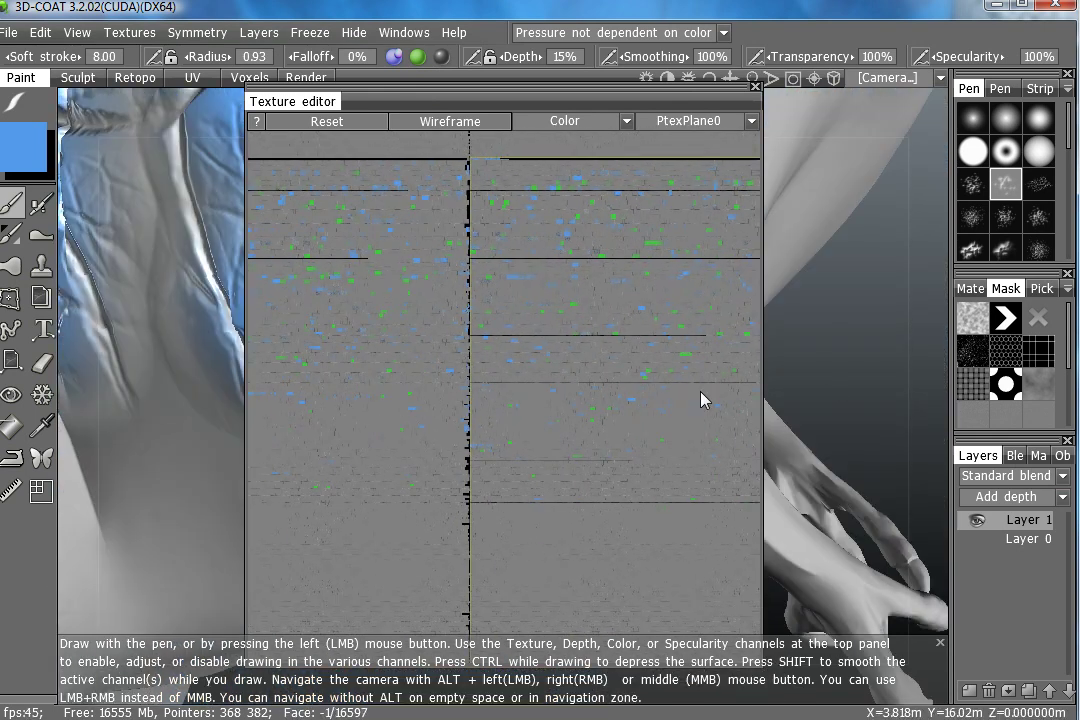
{"action": "mouse_move", "coordinate": [448, 393]}
{"action": "right_mouse_down"}
{"action": "mouse_move", "coordinate": [343, 492]}
{"action": "mouse_move", "coordinate": [588, 364]}
{"action": "right_mouse_up"}
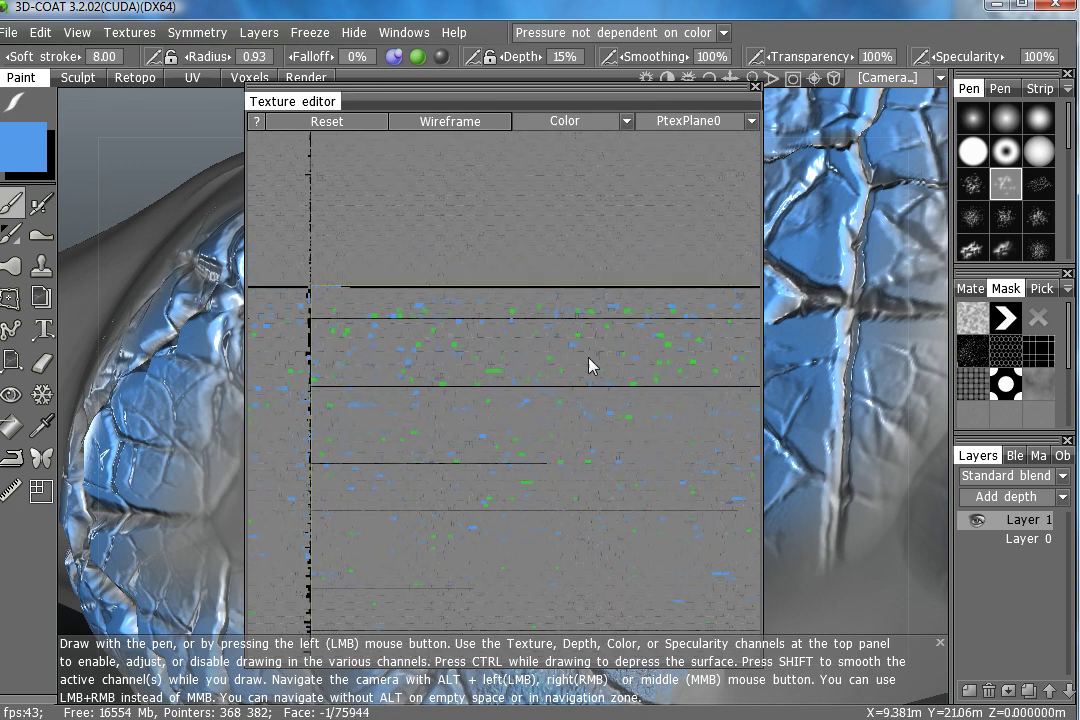
{"action": "scroll", "coordinate": [614, 399], "scroll_direction": "up", "scroll_amount": 2}
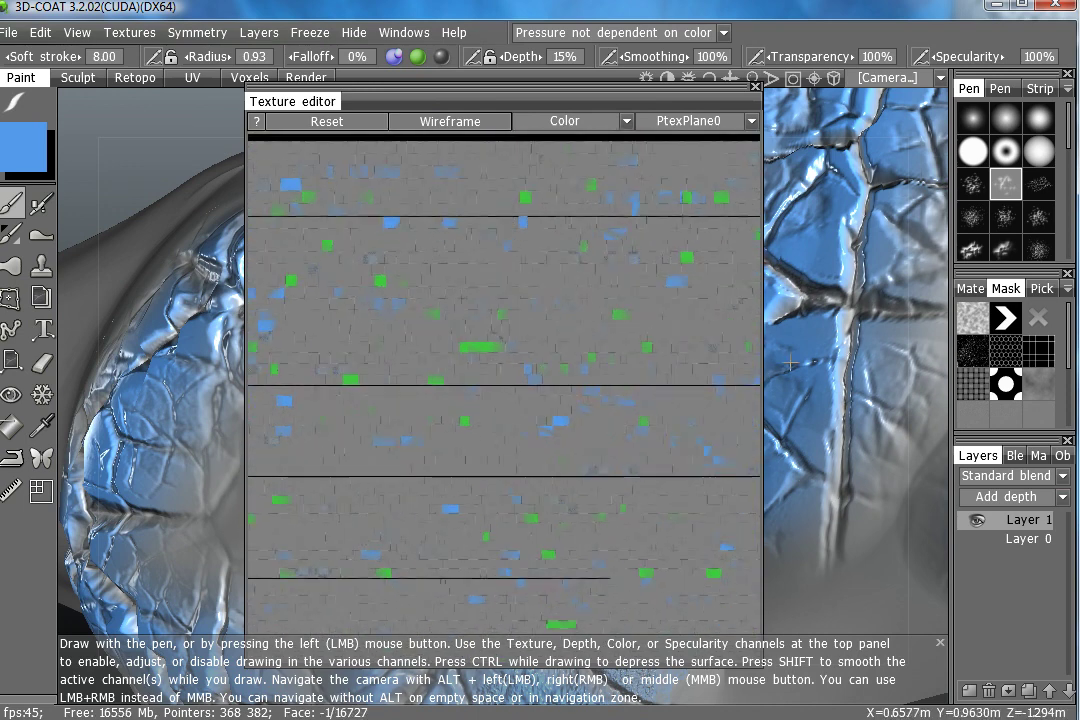
{"action": "scroll", "coordinate": [427, 381], "scroll_direction": "up", "scroll_amount": 2}
{"action": "scroll", "coordinate": [453, 400], "scroll_direction": "up", "scroll_amount": 2}
{"action": "scroll", "coordinate": [537, 381], "scroll_direction": "up", "scroll_amount": 2}
{"action": "scroll", "coordinate": [612, 354], "scroll_direction": "up", "scroll_amount": 1}
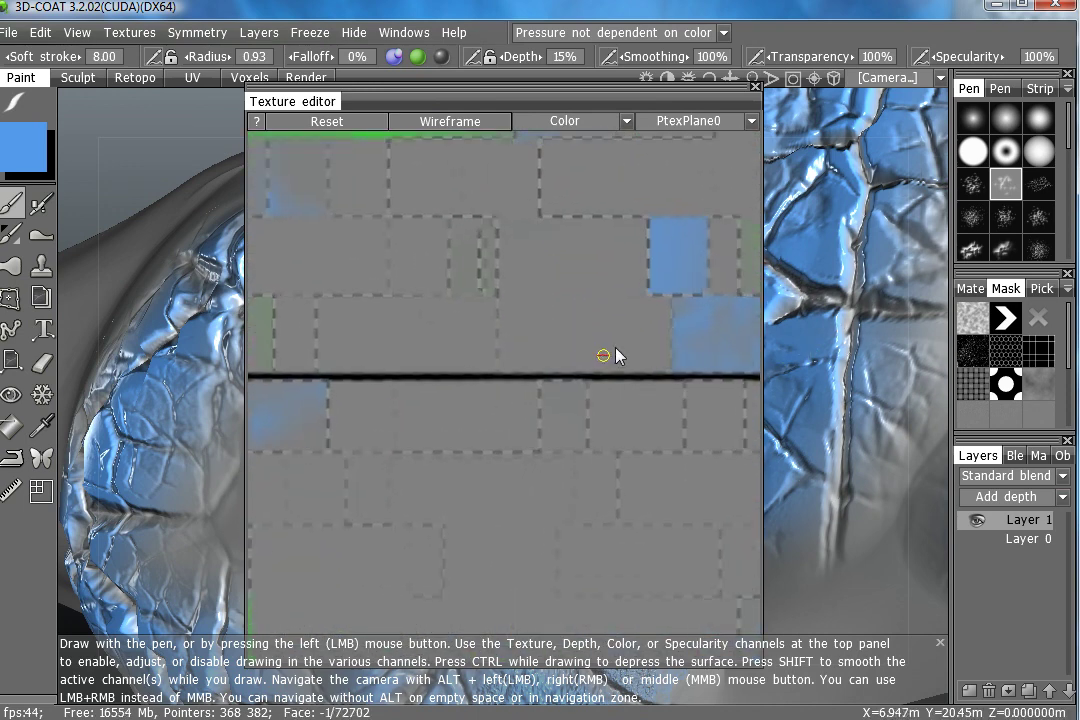
{"action": "scroll", "coordinate": [513, 369], "scroll_direction": "up", "scroll_amount": 1}
{"action": "scroll", "coordinate": [513, 369], "scroll_direction": "up", "scroll_amount": 2}
{"action": "scroll", "coordinate": [485, 416], "scroll_direction": "up", "scroll_amount": 1}
{"action": "mouse_move", "coordinate": [485, 416]}
{"action": "right_mouse_down"}
{"action": "mouse_move", "coordinate": [453, 340]}
{"action": "mouse_move", "coordinate": [337, 525]}
{"action": "mouse_move", "coordinate": [540, 340]}
{"action": "mouse_move", "coordinate": [275, 547]}
{"action": "right_mouse_up"}
{"action": "scroll", "coordinate": [518, 397], "scroll_direction": "down", "scroll_amount": 1}
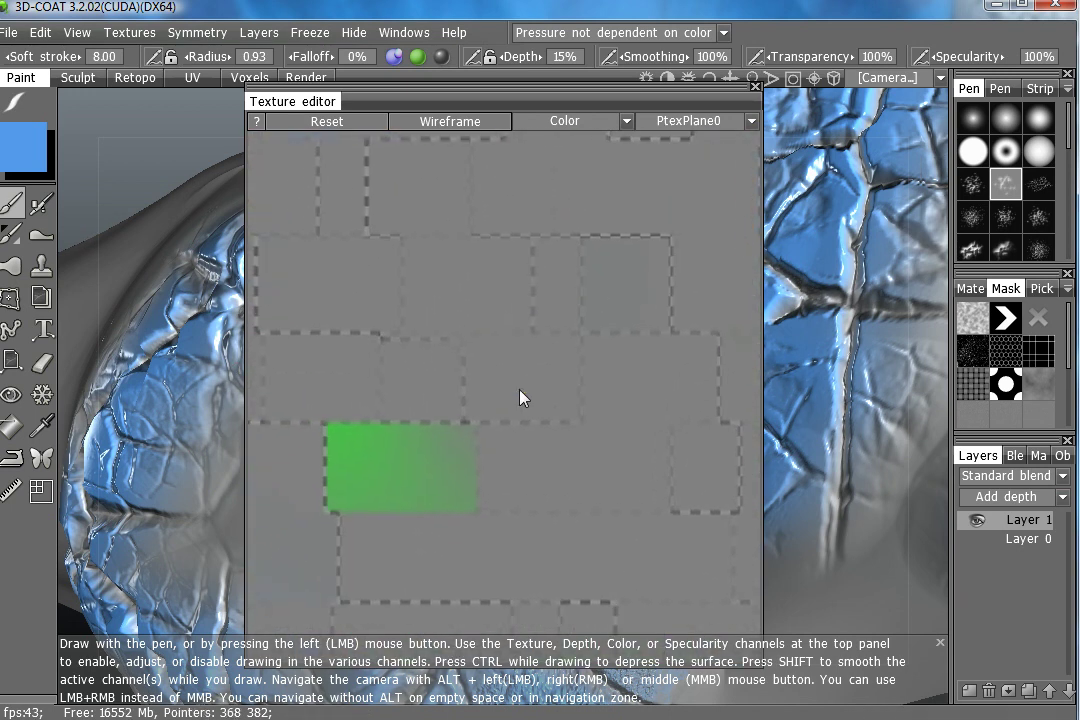
{"action": "scroll", "coordinate": [345, 453], "scroll_direction": "down", "scroll_amount": 3}
{"action": "scroll", "coordinate": [455, 316], "scroll_direction": "down", "scroll_amount": 2}
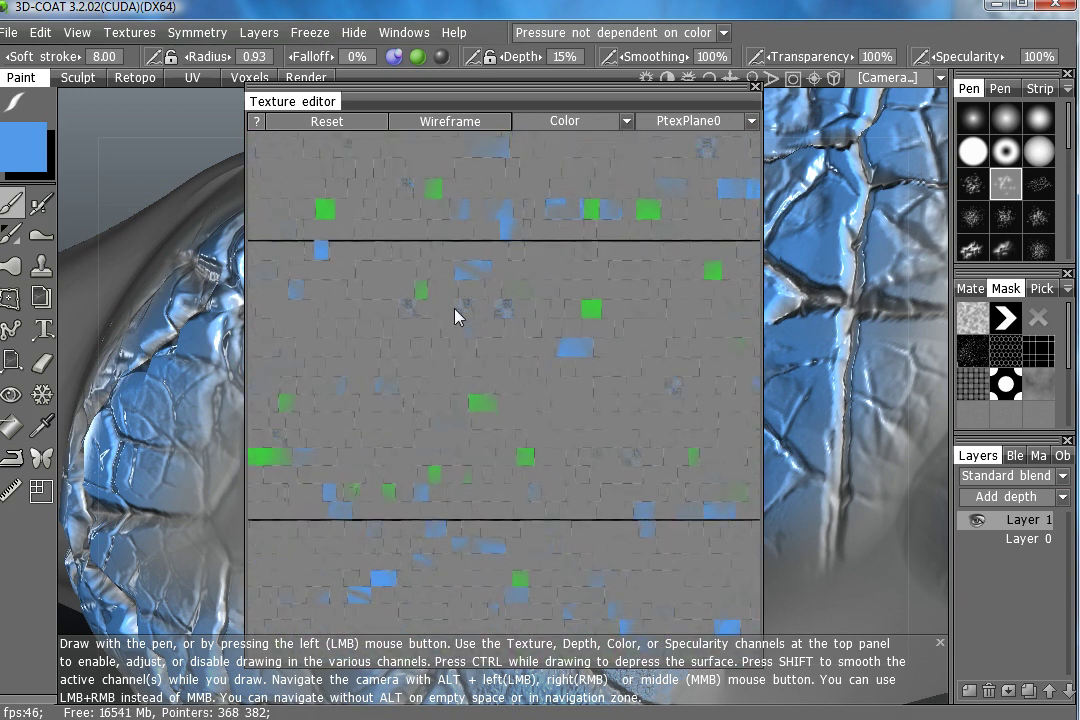
Switch the editor to the Normals channel and pan across the normals map.
{"action": "left_click", "coordinate": [580, 122]}
{"action": "left_click", "coordinate": [556, 163]}
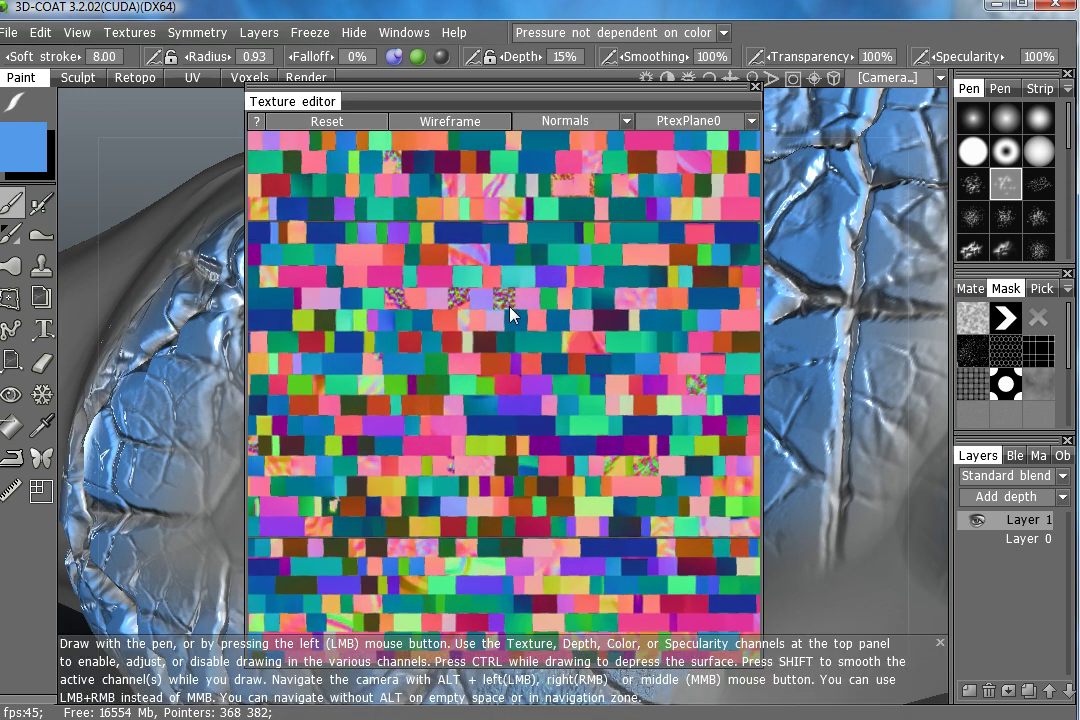
{"action": "scroll", "coordinate": [510, 316], "scroll_direction": "up", "scroll_amount": 2}
{"action": "scroll", "coordinate": [651, 277], "scroll_direction": "up", "scroll_amount": 2}
{"action": "mouse_move", "coordinate": [497, 292]}
{"action": "right_mouse_down"}
{"action": "mouse_move", "coordinate": [607, 640]}
{"action": "mouse_move", "coordinate": [501, 349]}
{"action": "mouse_move", "coordinate": [414, 443]}
{"action": "mouse_move", "coordinate": [463, 414]}
{"action": "mouse_move", "coordinate": [415, 290]}
{"action": "mouse_move", "coordinate": [393, 164]}
{"action": "mouse_move", "coordinate": [485, 398]}
{"action": "mouse_move", "coordinate": [482, 309]}
{"action": "mouse_move", "coordinate": [561, 476]}
{"action": "right_mouse_up"}
{"action": "scroll", "coordinate": [583, 333], "scroll_direction": "down", "scroll_amount": 2}
{"action": "scroll", "coordinate": [441, 369], "scroll_direction": "down", "scroll_amount": 2}
{"action": "scroll", "coordinate": [323, 378], "scroll_direction": "down", "scroll_amount": 1}
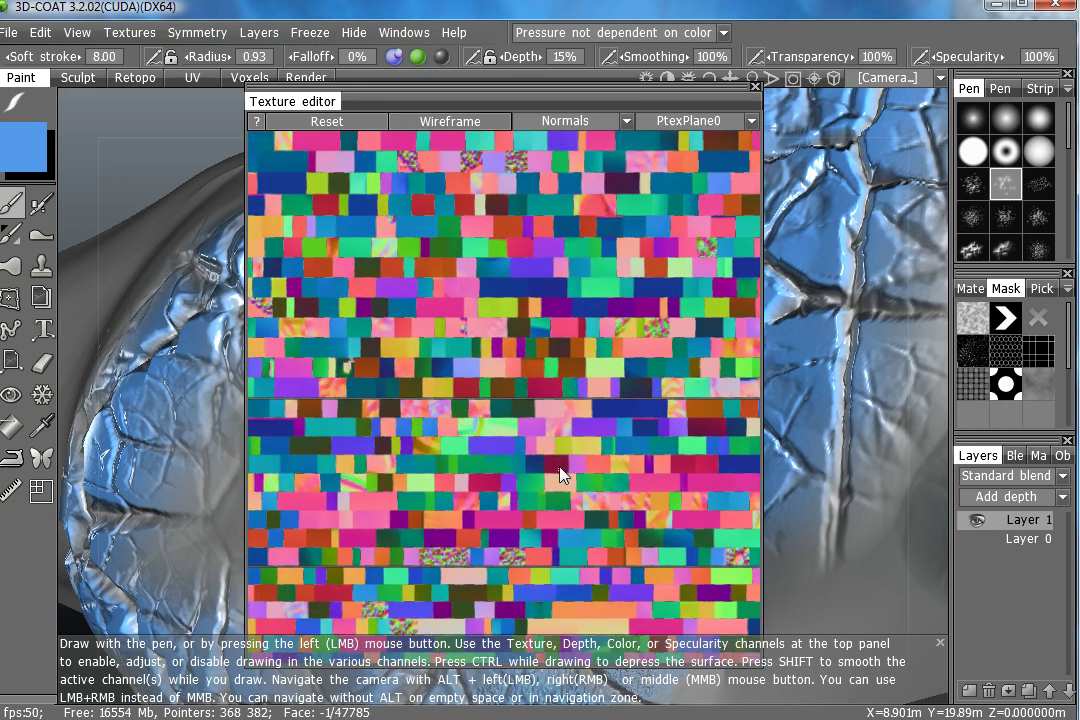
Switch the editor to the Specular channel and pan across the specular map.
{"action": "left_click", "coordinate": [588, 120]}
{"action": "left_click", "coordinate": [555, 181]}
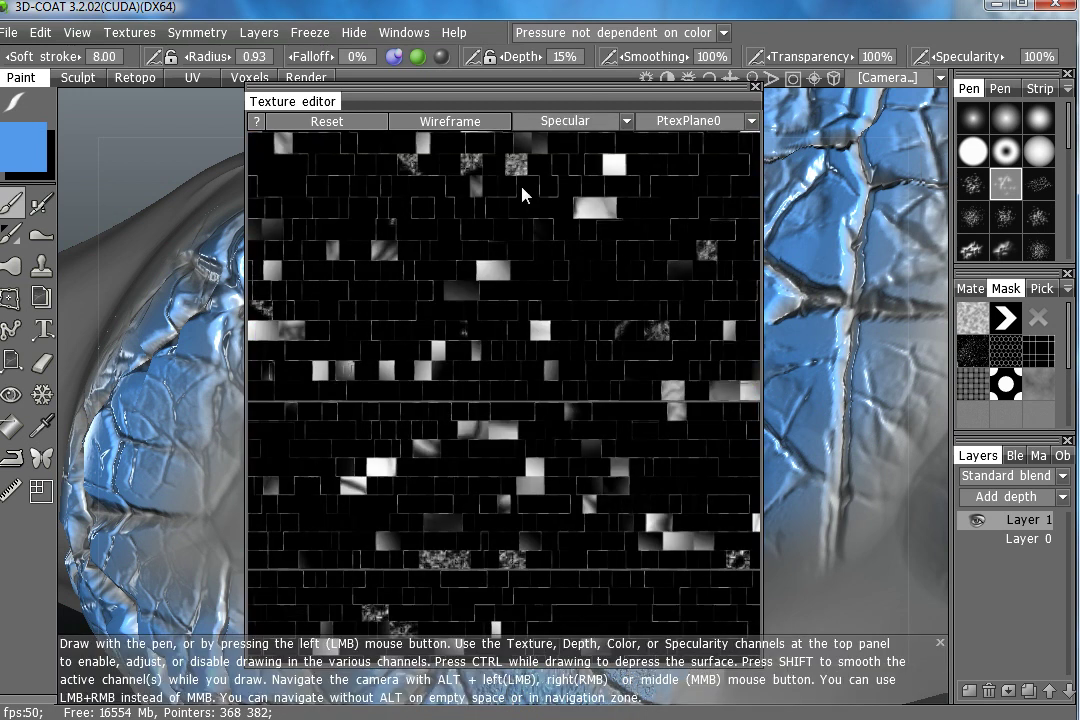
{"action": "scroll", "coordinate": [610, 380], "scroll_direction": "up", "scroll_amount": 2}
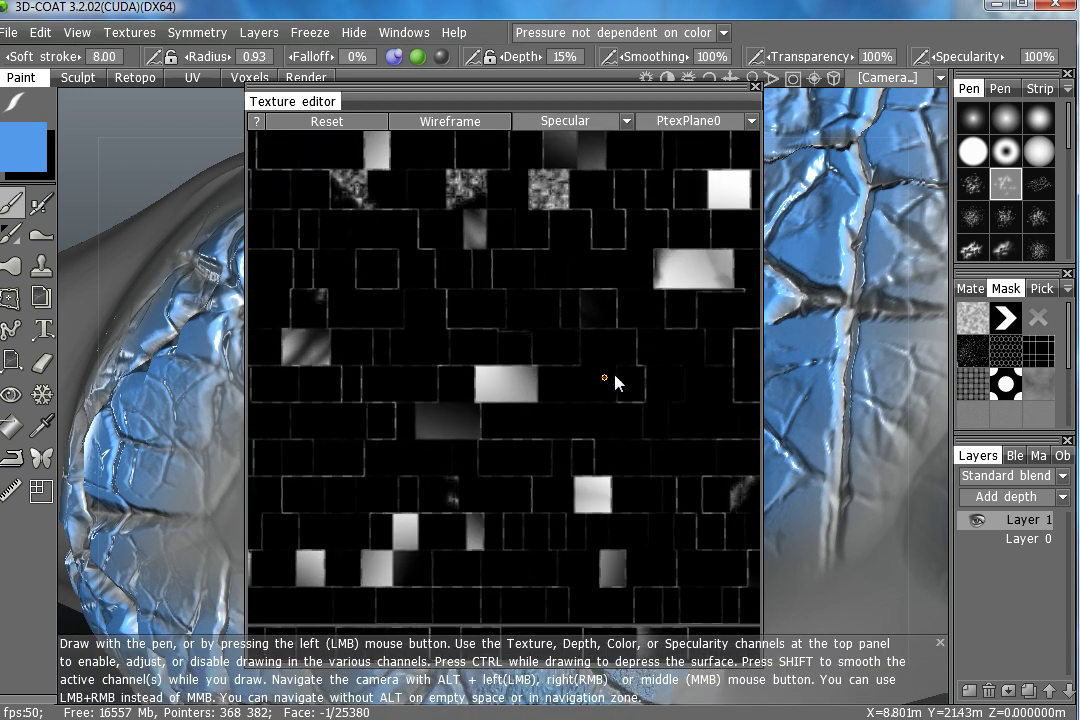
{"action": "scroll", "coordinate": [583, 332], "scroll_direction": "up", "scroll_amount": 2}
{"action": "mouse_move", "coordinate": [583, 332]}
{"action": "right_mouse_down"}
{"action": "mouse_move", "coordinate": [521, 569]}
{"action": "mouse_move", "coordinate": [513, 448]}
{"action": "right_mouse_up"}
{"action": "scroll", "coordinate": [620, 410], "scroll_direction": "up", "scroll_amount": 2}
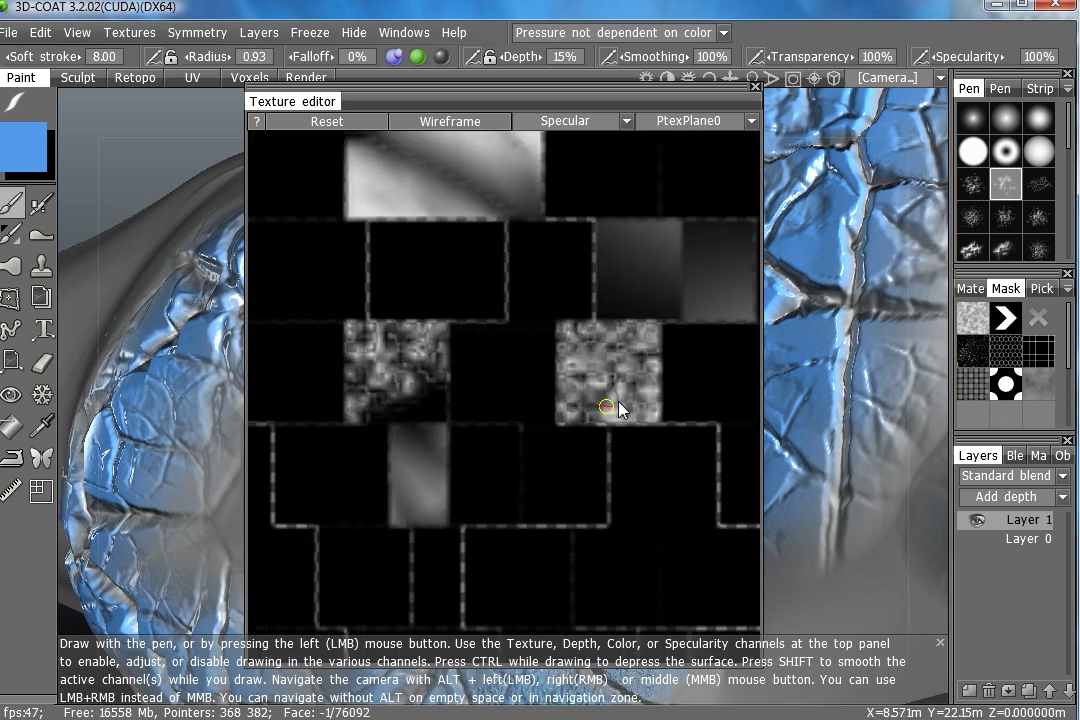
{"action": "scroll", "coordinate": [628, 404], "scroll_direction": "up", "scroll_amount": 1}
{"action": "mouse_move", "coordinate": [628, 404]}
{"action": "right_mouse_down"}
{"action": "mouse_move", "coordinate": [494, 429]}
{"action": "mouse_move", "coordinate": [463, 345]}
{"action": "right_mouse_up"}
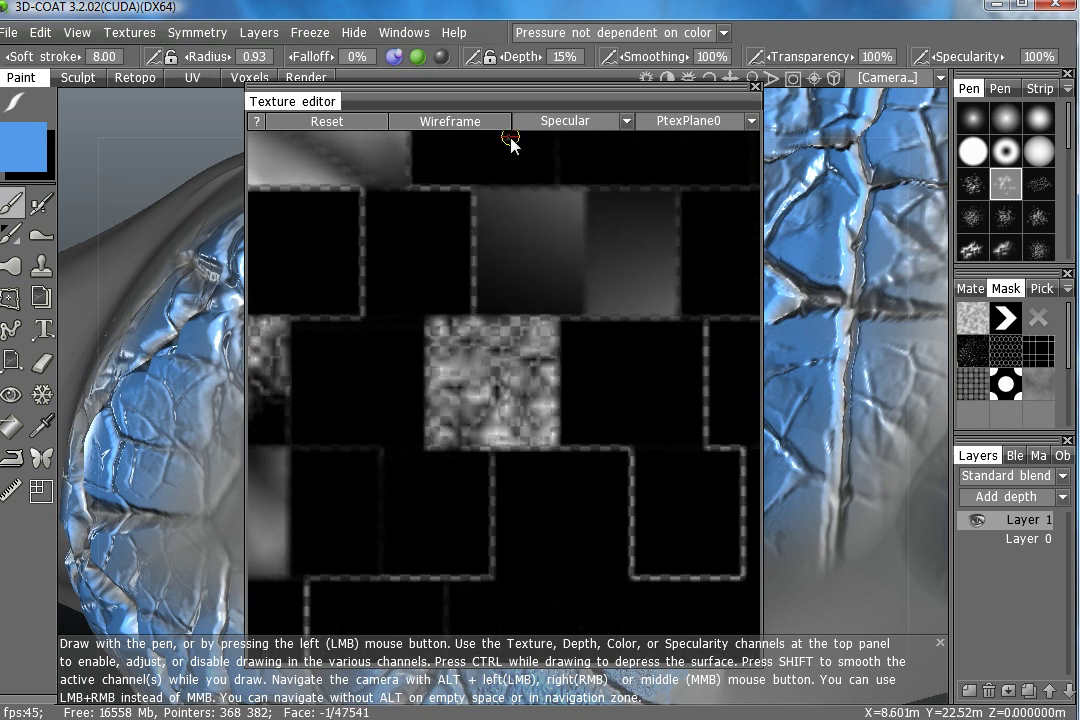
Show the Shaded model preview of the texture and zoom out.
{"action": "left_click", "coordinate": [555, 122]}
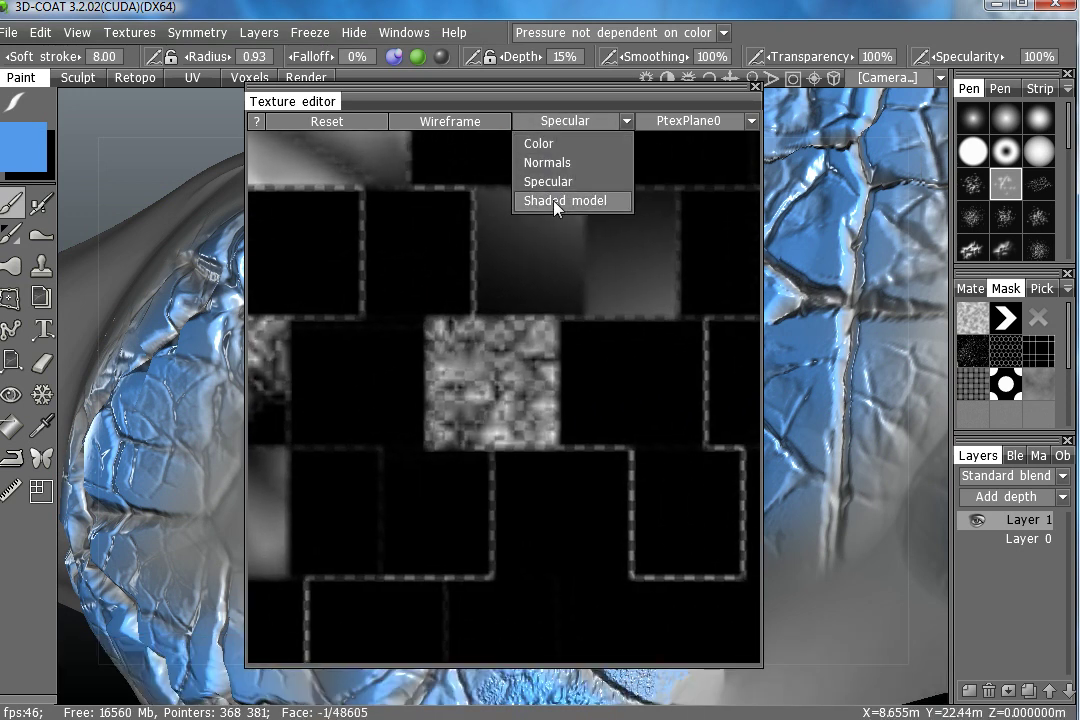
{"action": "left_click", "coordinate": [558, 201]}
{"action": "scroll", "coordinate": [458, 386], "scroll_direction": "down", "scroll_amount": 2}
{"action": "scroll", "coordinate": [318, 415], "scroll_direction": "down", "scroll_amount": 2}
{"action": "scroll", "coordinate": [340, 395], "scroll_direction": "down", "scroll_amount": 2}
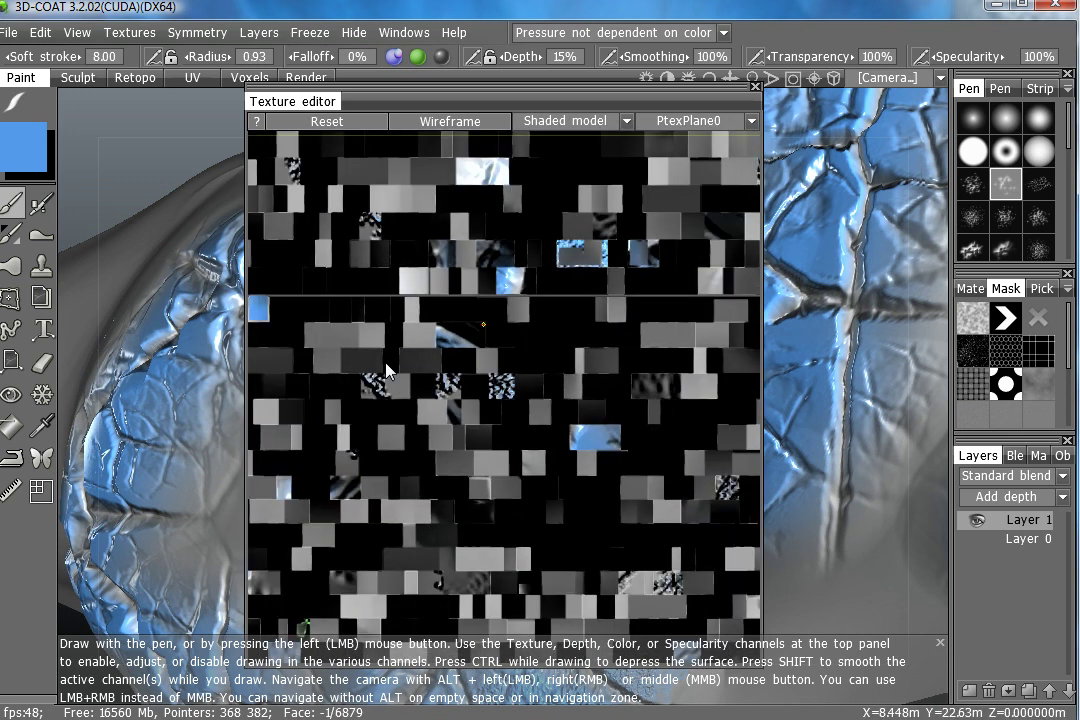
{"action": "scroll", "coordinate": [375, 370], "scroll_direction": "down", "scroll_amount": 2}
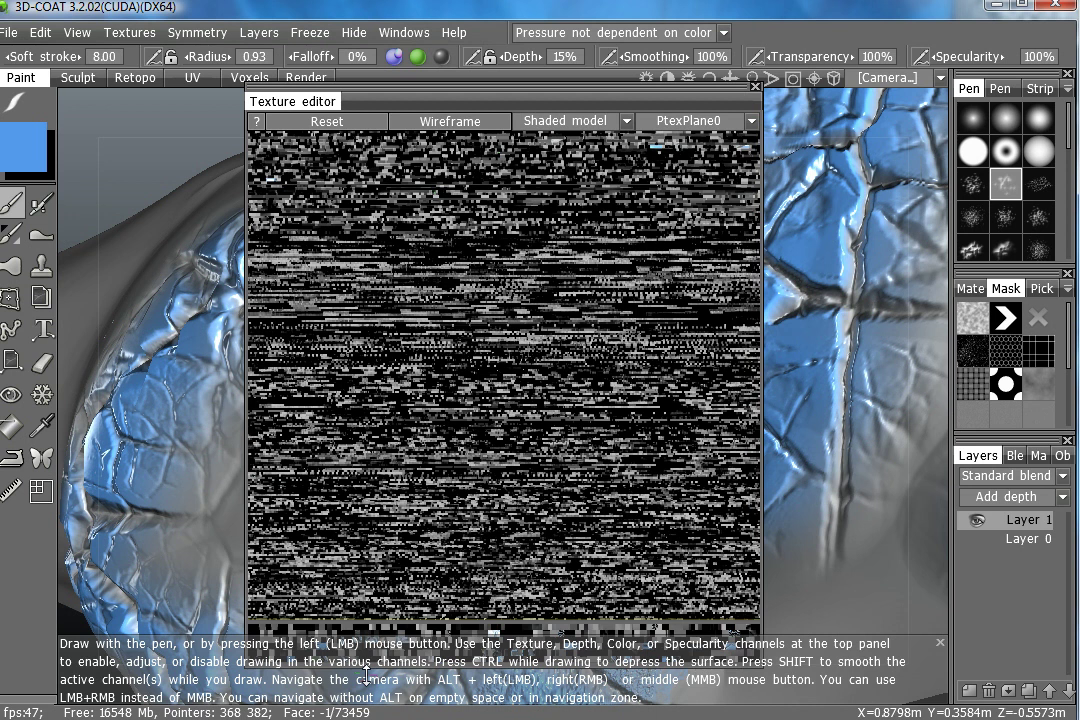
Set the editor's channel back to Color.
{"action": "left_click", "coordinate": [567, 119]}
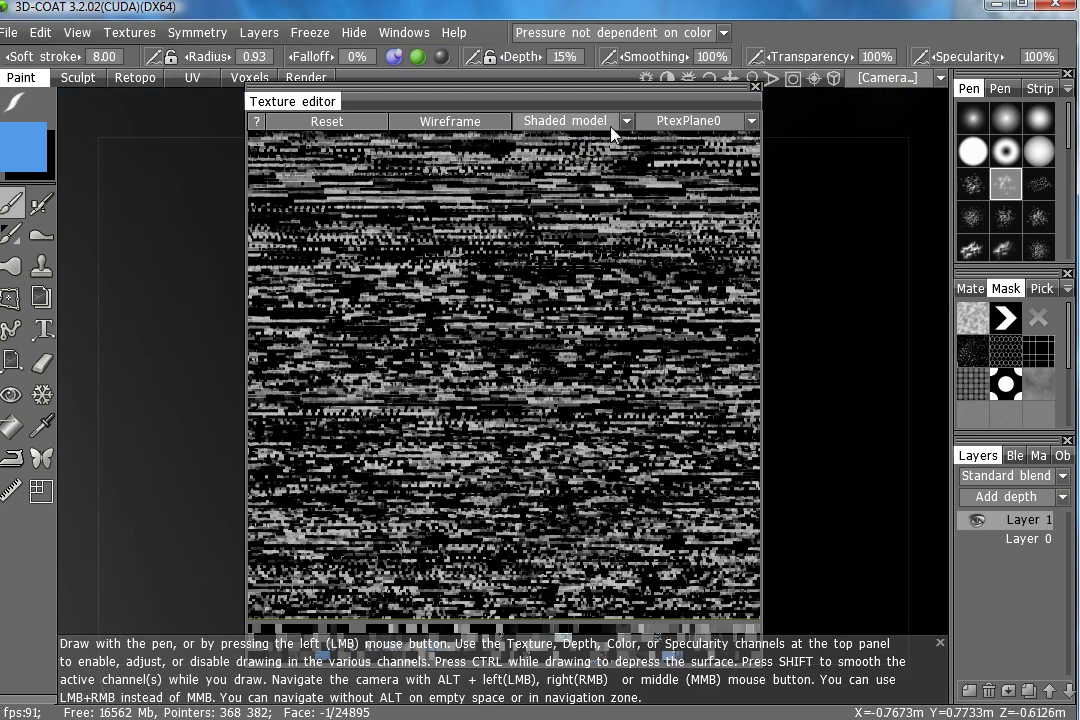
{"action": "left_click", "coordinate": [605, 124]}
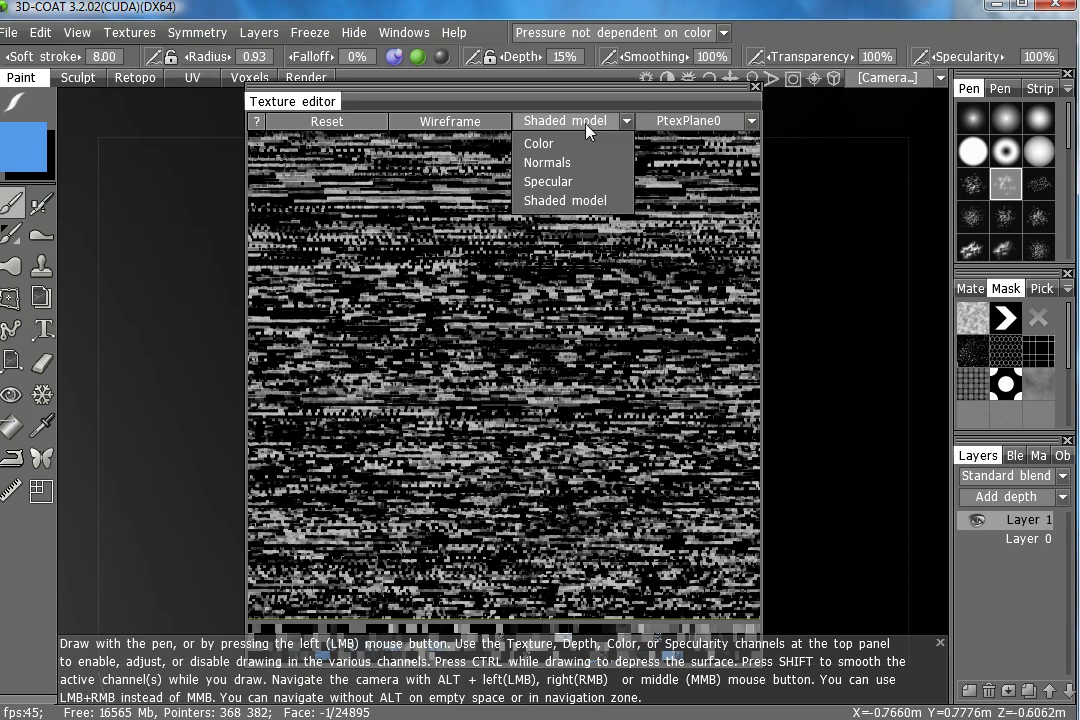
{"action": "left_click", "coordinate": [575, 140]}
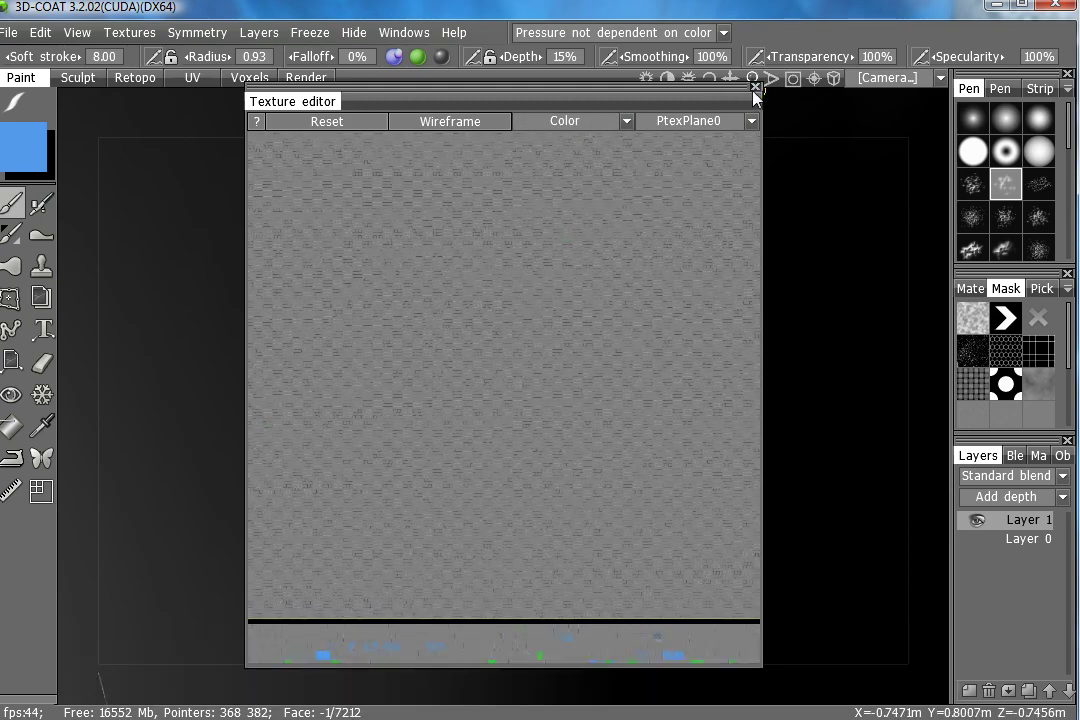
Close the Texture editor and add a new Layer 2 above Layer 1.
{"action": "left_click", "coordinate": [755, 90]}
{"action": "mouse_move", "coordinate": [527, 378]}
{"action": "left_mouse_down", "text": "alt"}
{"action": "mouse_move", "coordinate": [453, 310]}
{"action": "mouse_move", "coordinate": [541, 366]}
{"action": "mouse_move", "coordinate": [522, 345]}
{"action": "left_mouse_up", "text": "alt"}
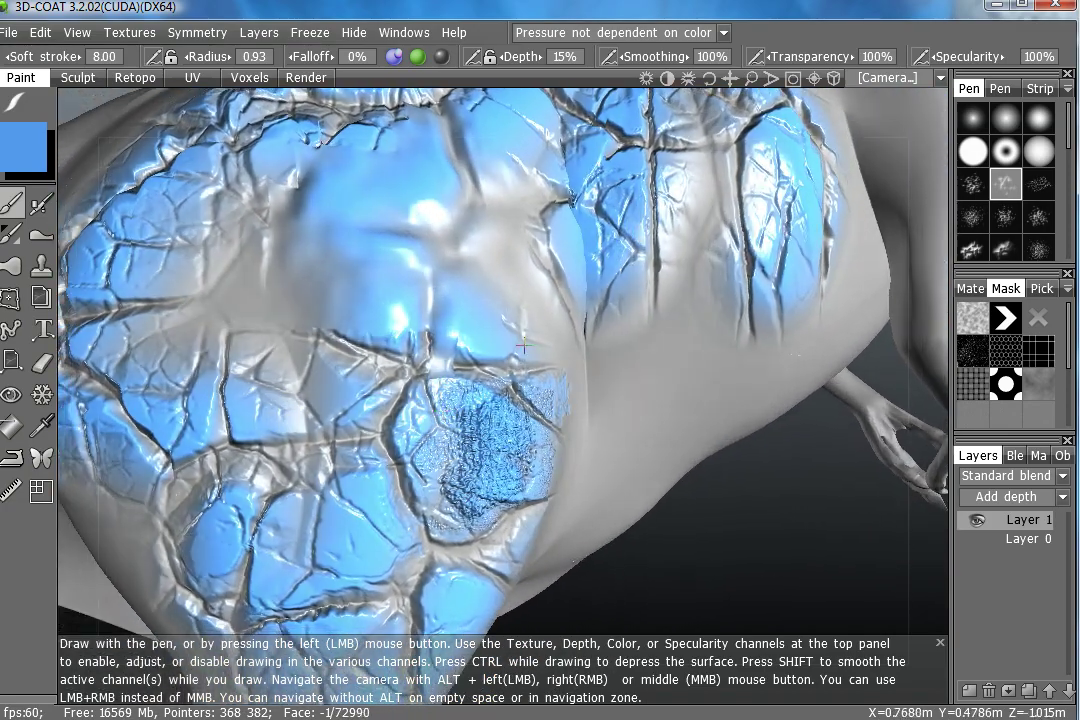
{"action": "left_click", "coordinate": [990, 690]}
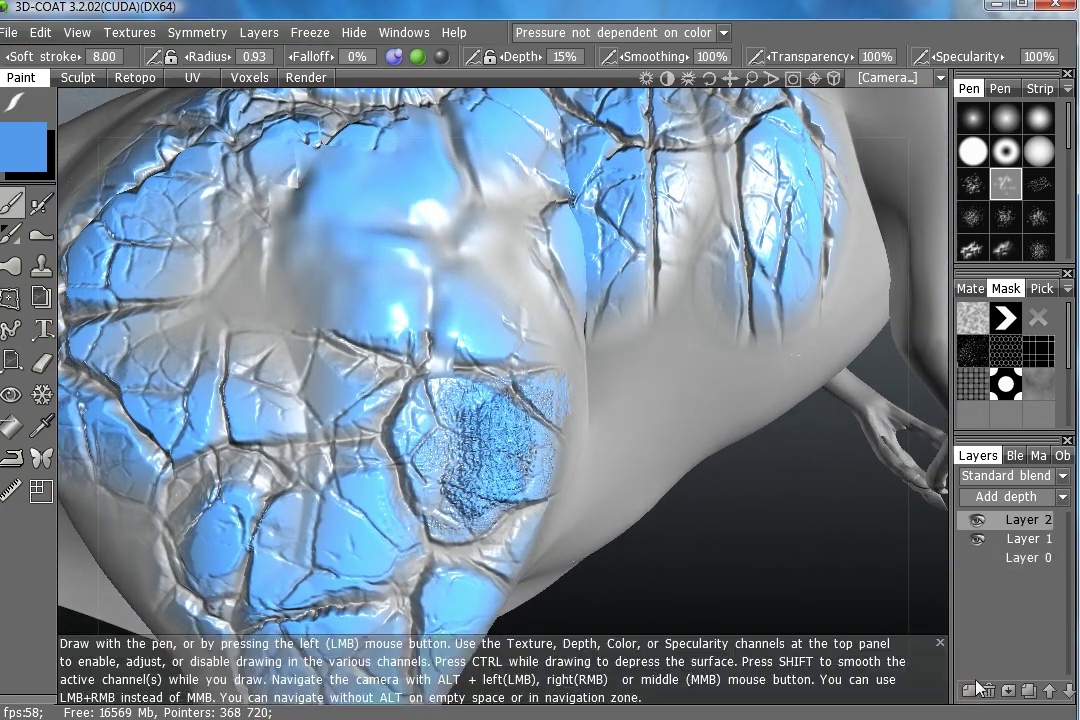
Choose the dotted stamp mask, set brush radius to 14, and toggle the mask preview.
{"action": "left_click", "coordinate": [1005, 383]}
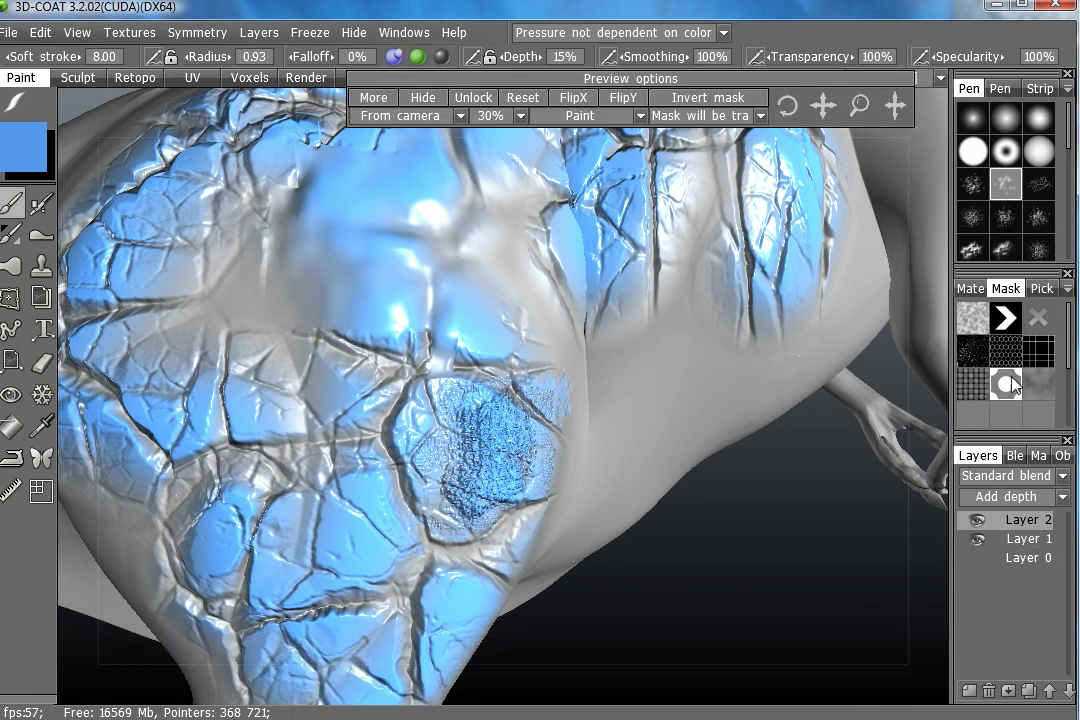
{"action": "mouse_move", "coordinate": [700, 293]}
{"action": "left_mouse_down", "text": "alt"}
{"action": "mouse_move", "coordinate": [683, 446]}
{"action": "mouse_move", "coordinate": [559, 325]}
{"action": "left_mouse_up", "text": "alt"}
{"action": "right_click_drag", "start_coordinate": [542, 330], "coordinate": [560, 330]}
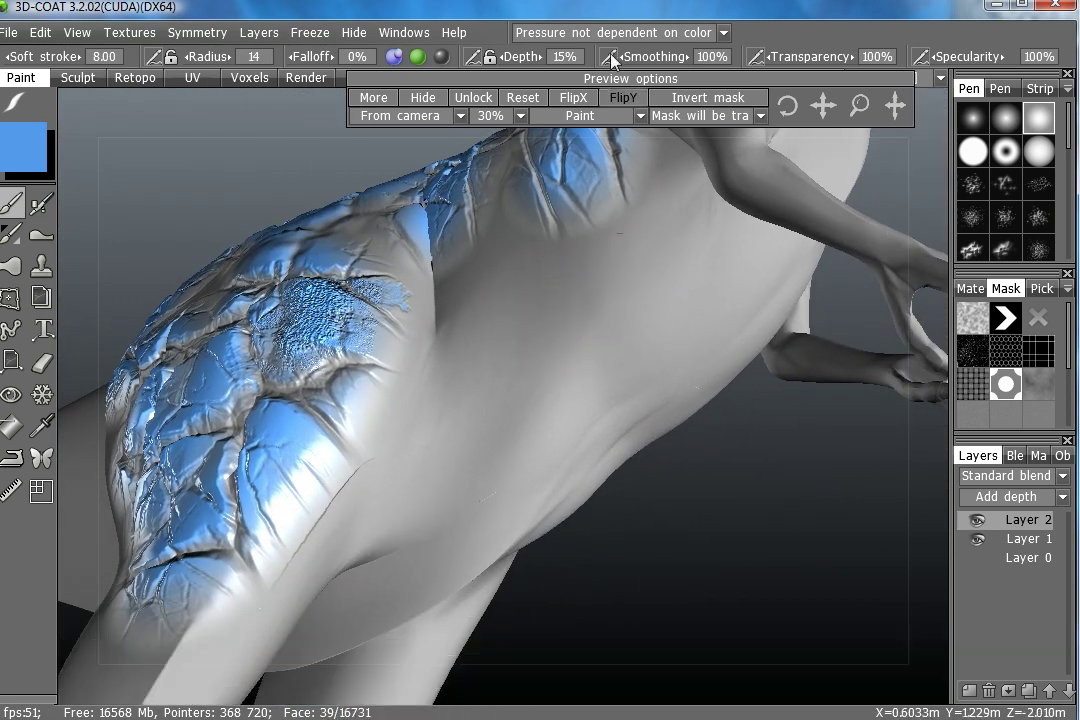
{"action": "left_click", "coordinate": [424, 99]}
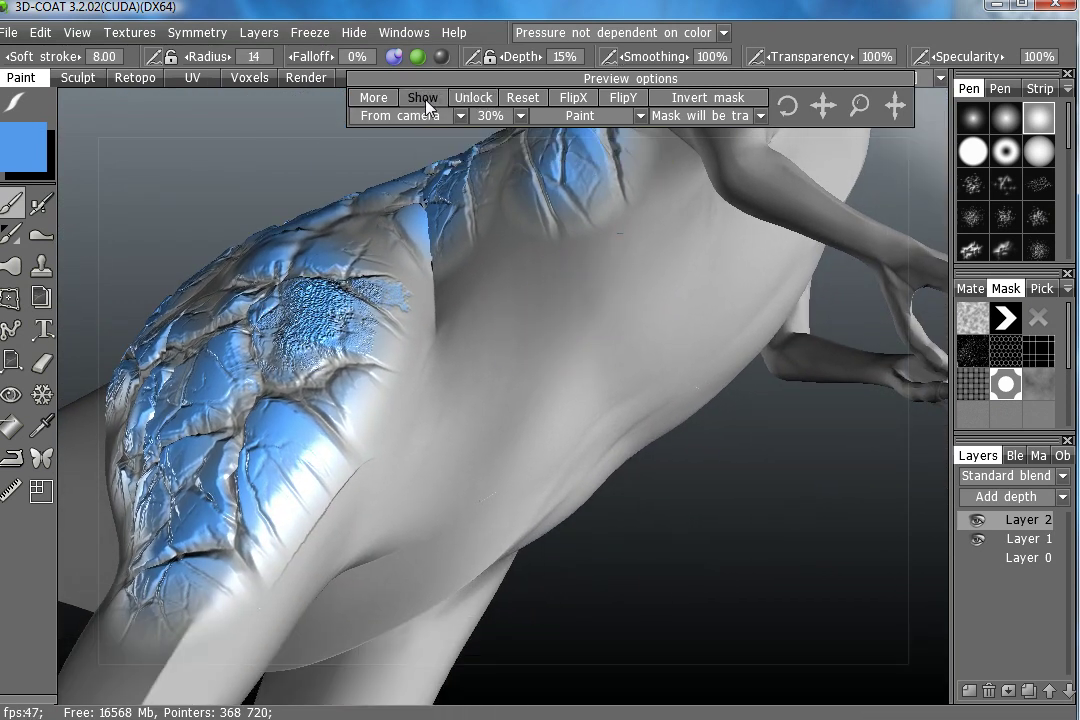
{"action": "left_click", "coordinate": [433, 99]}
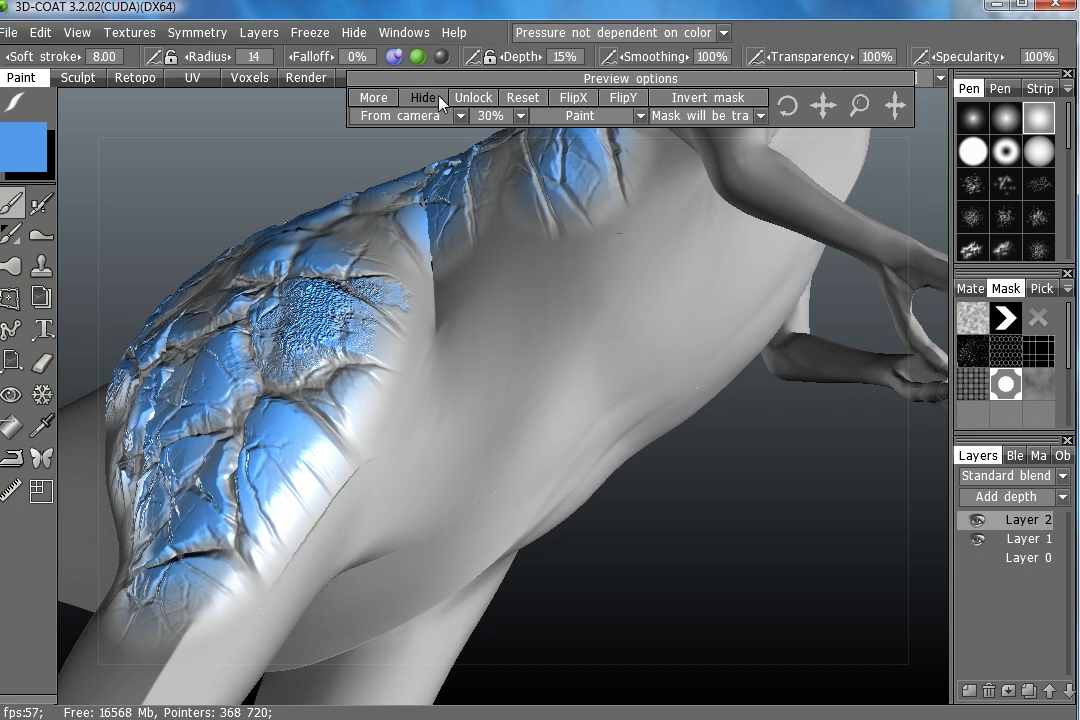
{"action": "left_click", "coordinate": [432, 98]}
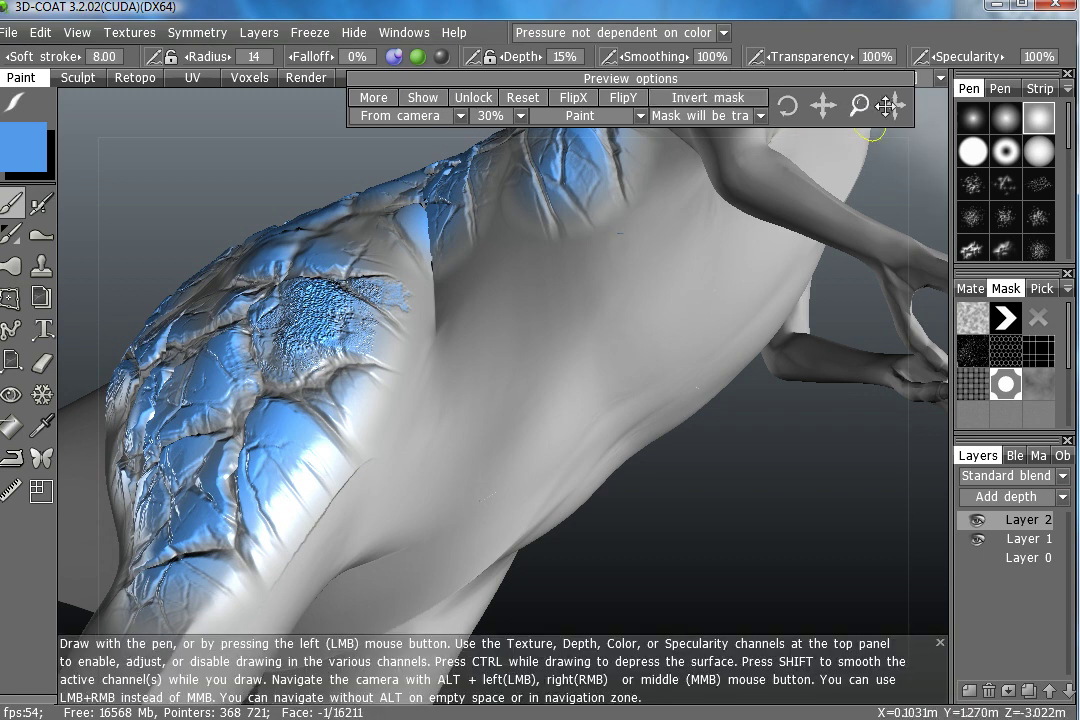
Stamp two heart-shaped patches of blue dots on the bare flank, the second lower-left.
{"action": "left_click_drag", "start_coordinate": [858, 105], "coordinate": [851, 78]}
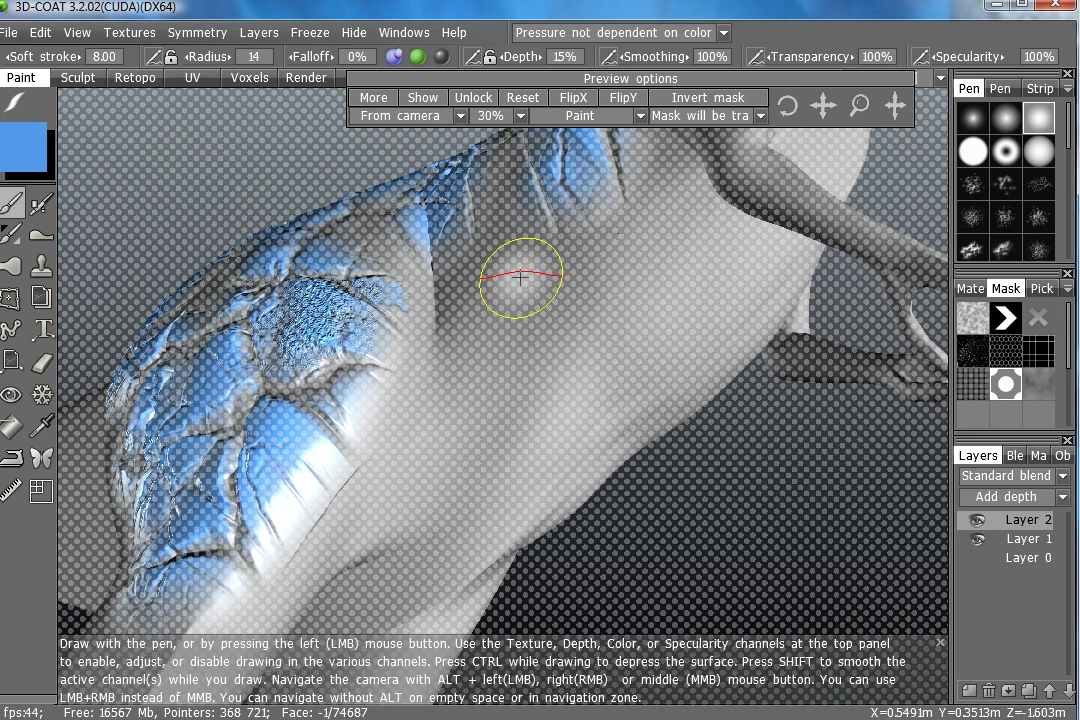
{"action": "mouse_move", "coordinate": [513, 277]}
{"action": "left_mouse_down"}
{"action": "mouse_move", "coordinate": [545, 352]}
{"action": "mouse_move", "coordinate": [615, 258]}
{"action": "left_mouse_up"}
{"action": "left_click", "coordinate": [423, 97]}
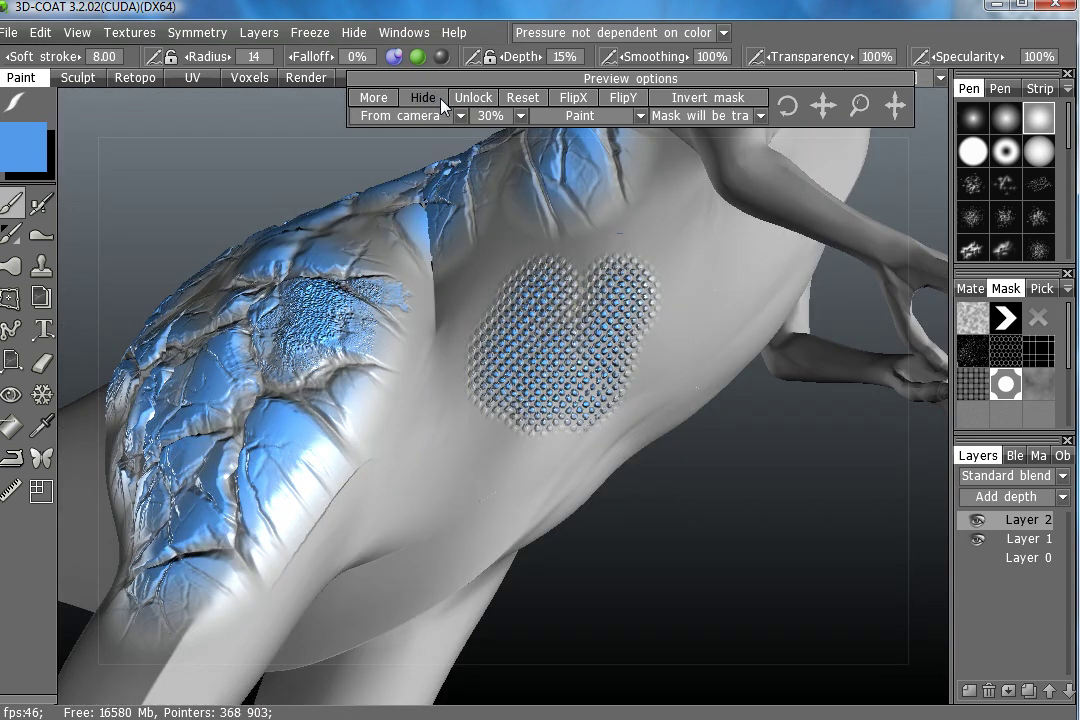
{"action": "right_click_drag", "start_coordinate": [641, 292], "coordinate": [575, 418]}
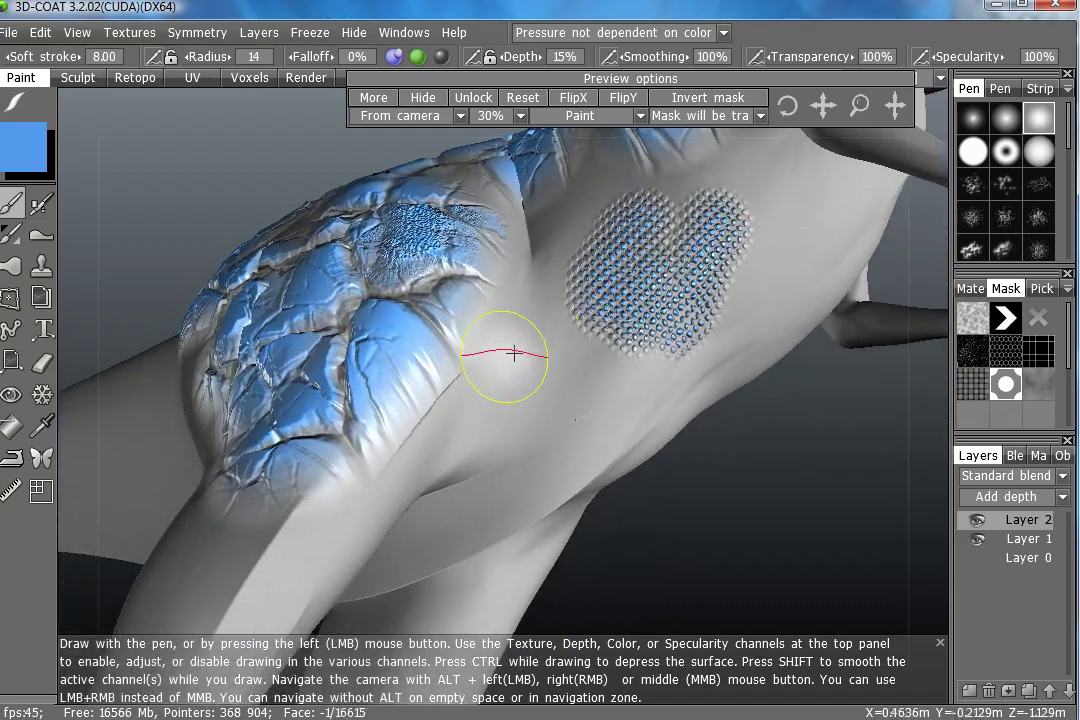
{"action": "left_click_drag", "start_coordinate": [506, 357], "coordinate": [542, 410]}
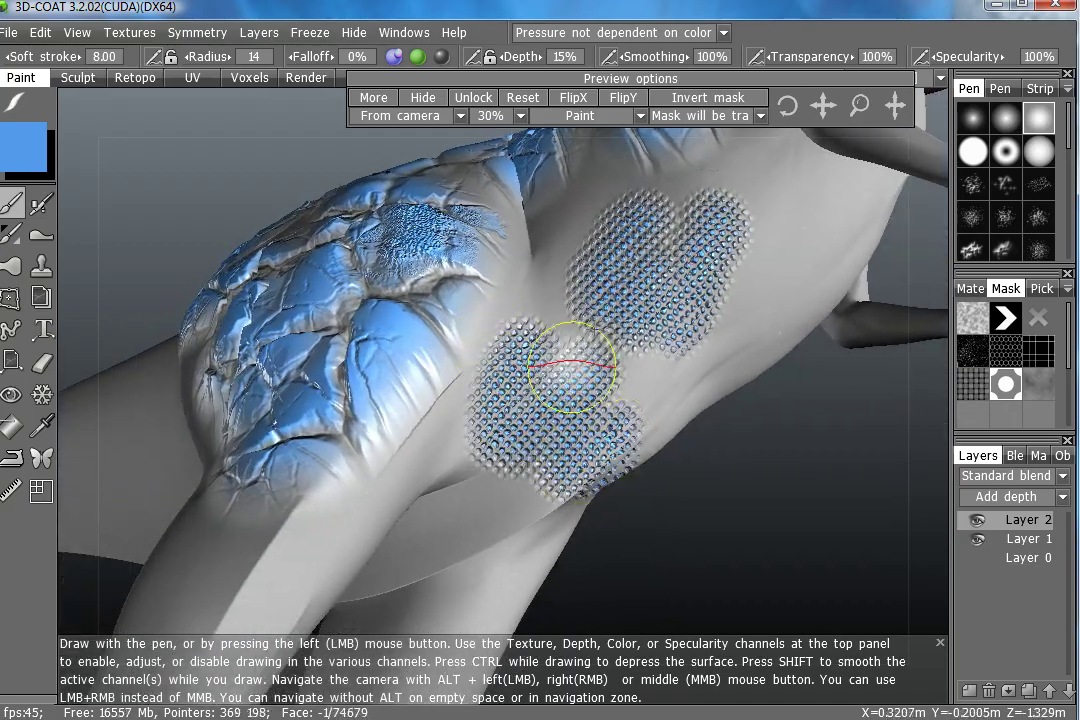
{"action": "scroll", "coordinate": [655, 320], "scroll_direction": "up", "scroll_amount": 5}
{"action": "scroll", "coordinate": [655, 320], "scroll_direction": "down", "scroll_amount": 3}
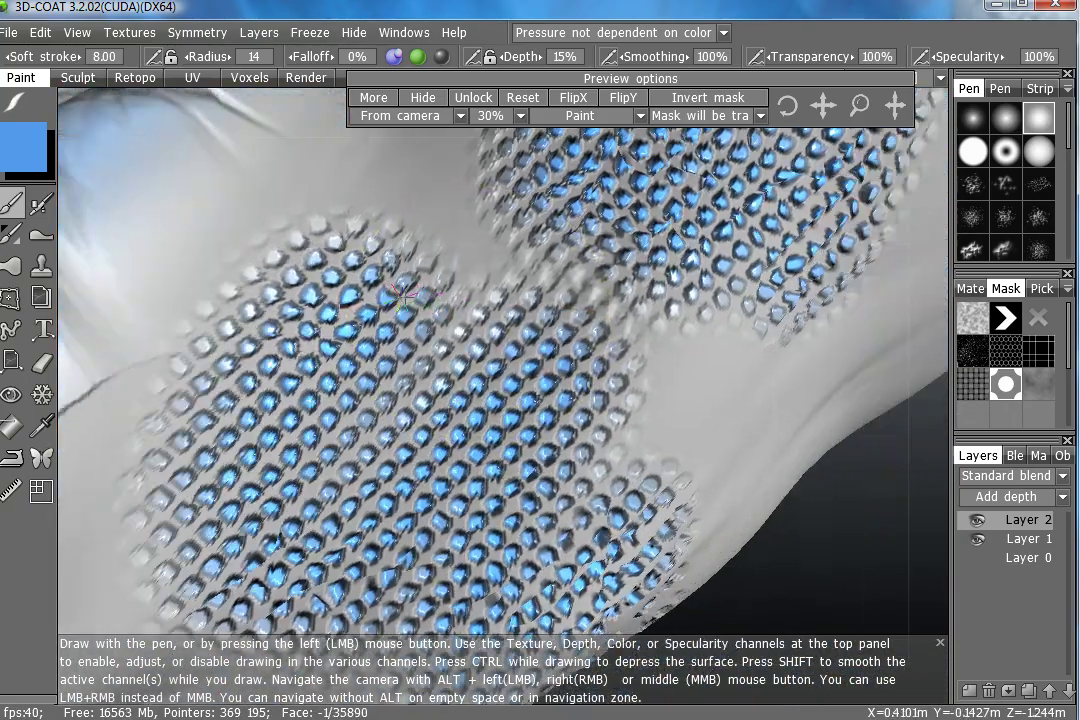
{"action": "right_click_drag", "start_coordinate": [403, 292], "coordinate": [375, 325]}
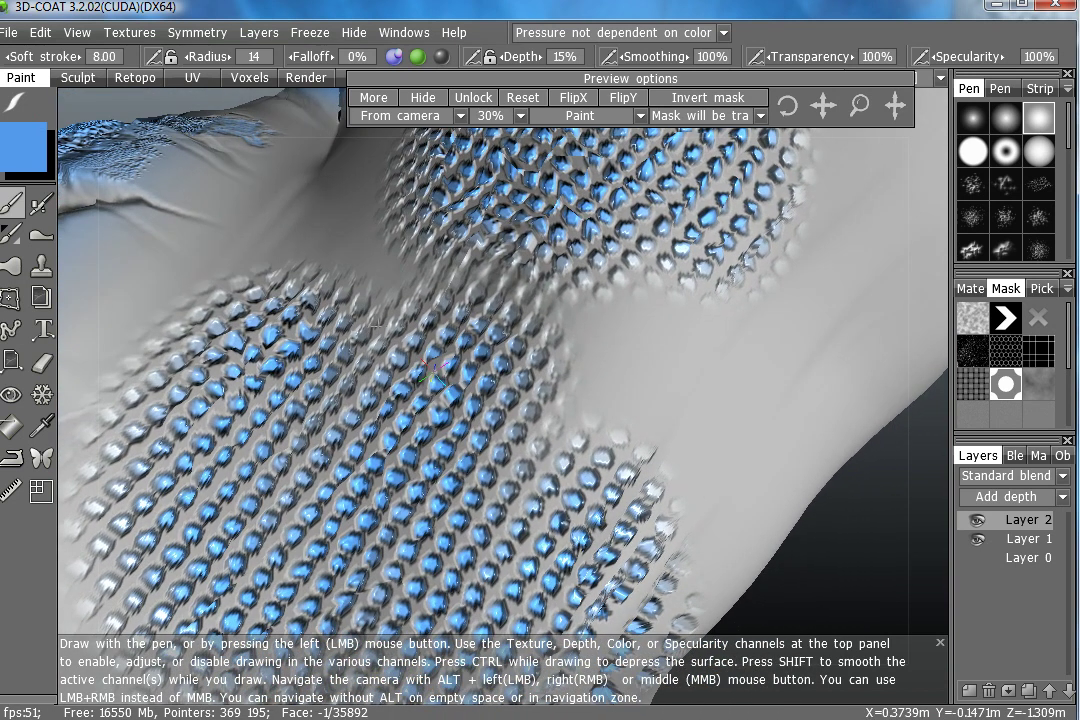
Increase the local Ptex resolution on faces under the lower heart, then take the Eraser.
{"action": "left_click", "coordinate": [40, 490]}
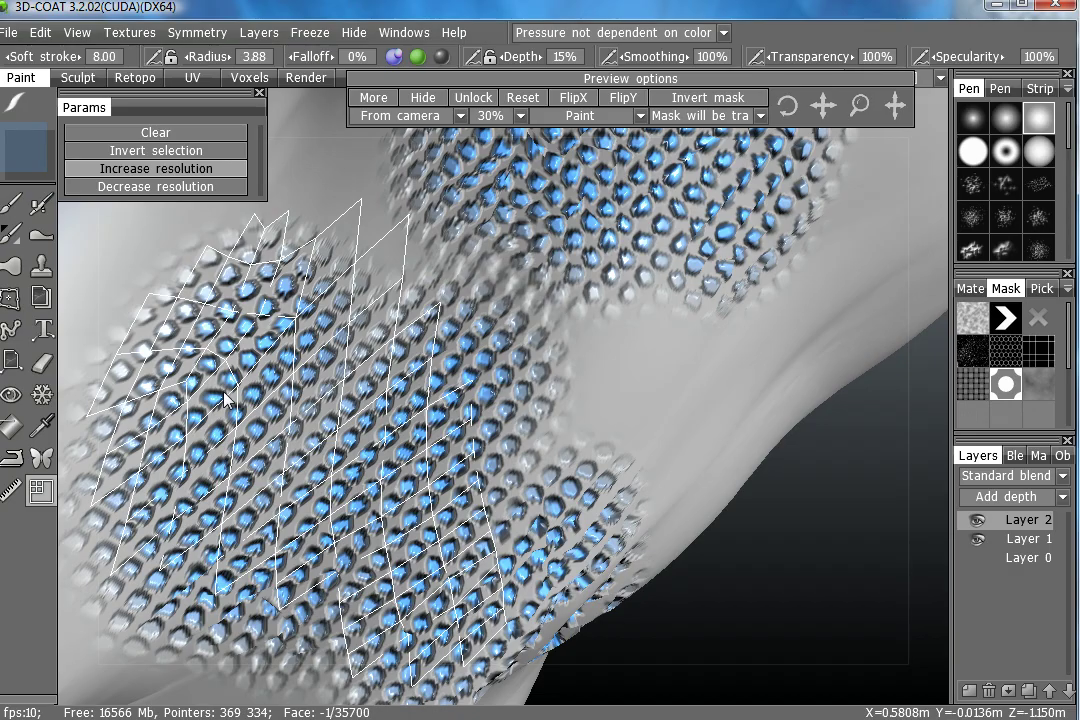
{"action": "left_click", "coordinate": [12, 203]}
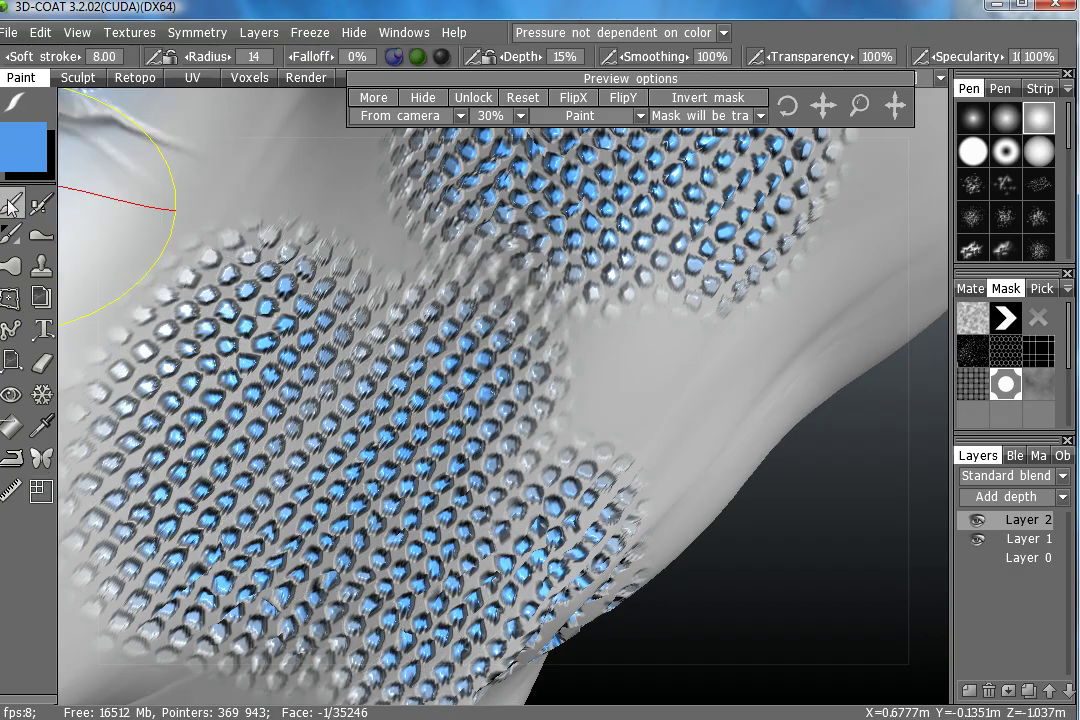
{"action": "mouse_move", "coordinate": [140, 115]}
{"action": "left_mouse_down", "text": "alt"}
{"action": "mouse_move", "coordinate": [480, 424]}
{"action": "mouse_move", "coordinate": [295, 442]}
{"action": "mouse_move", "coordinate": [506, 414]}
{"action": "mouse_move", "coordinate": [600, 380]}
{"action": "mouse_move", "coordinate": [362, 337]}
{"action": "left_mouse_up", "text": "alt"}
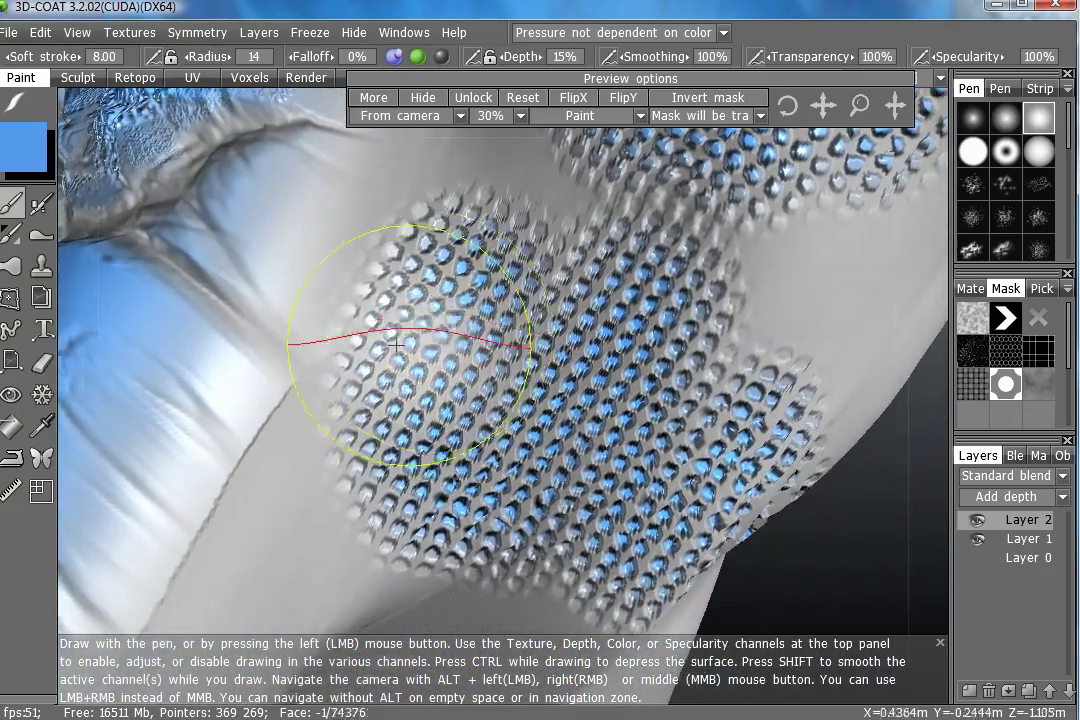
{"action": "left_click", "coordinate": [41, 363]}
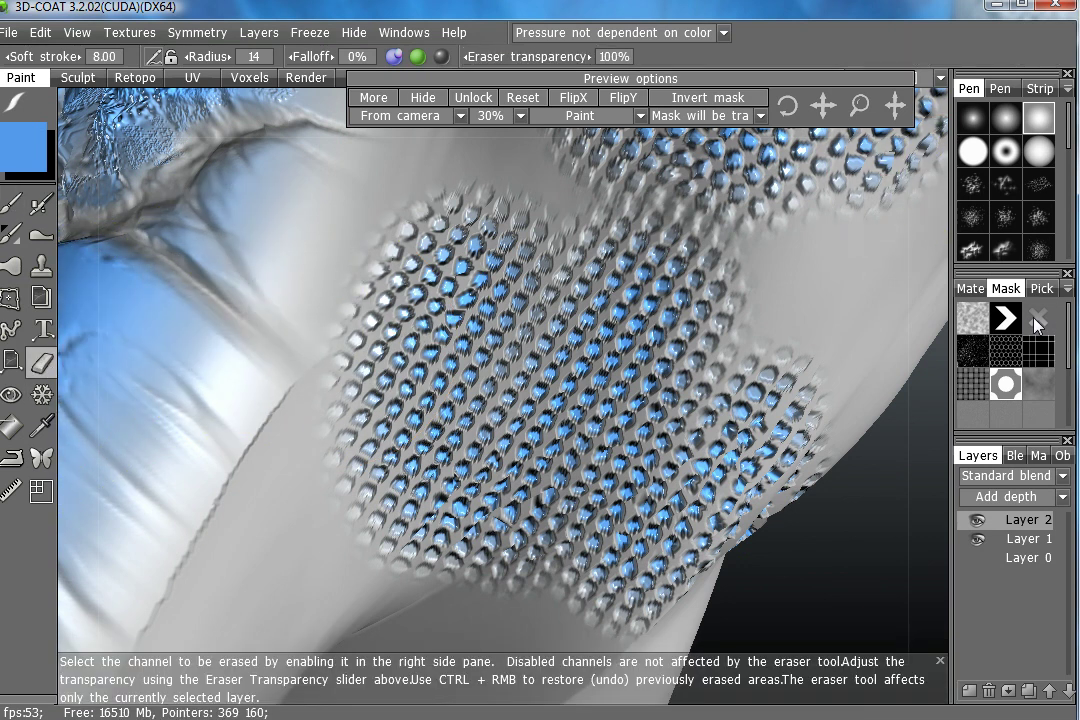
Shrink the eraser to about 6.22 and clear the lower heart's interior dots, keeping its border.
{"action": "mouse_move", "coordinate": [495, 305]}
{"action": "left_mouse_down"}
{"action": "mouse_move", "coordinate": [362, 374]}
{"action": "mouse_move", "coordinate": [386, 482]}
{"action": "mouse_move", "coordinate": [482, 325]}
{"action": "mouse_move", "coordinate": [446, 246]}
{"action": "left_mouse_up"}
{"action": "mouse_move", "coordinate": [490, 280]}
{"action": "left_mouse_down"}
{"action": "mouse_move", "coordinate": [441, 337]}
{"action": "mouse_move", "coordinate": [472, 410]}
{"action": "left_mouse_up"}
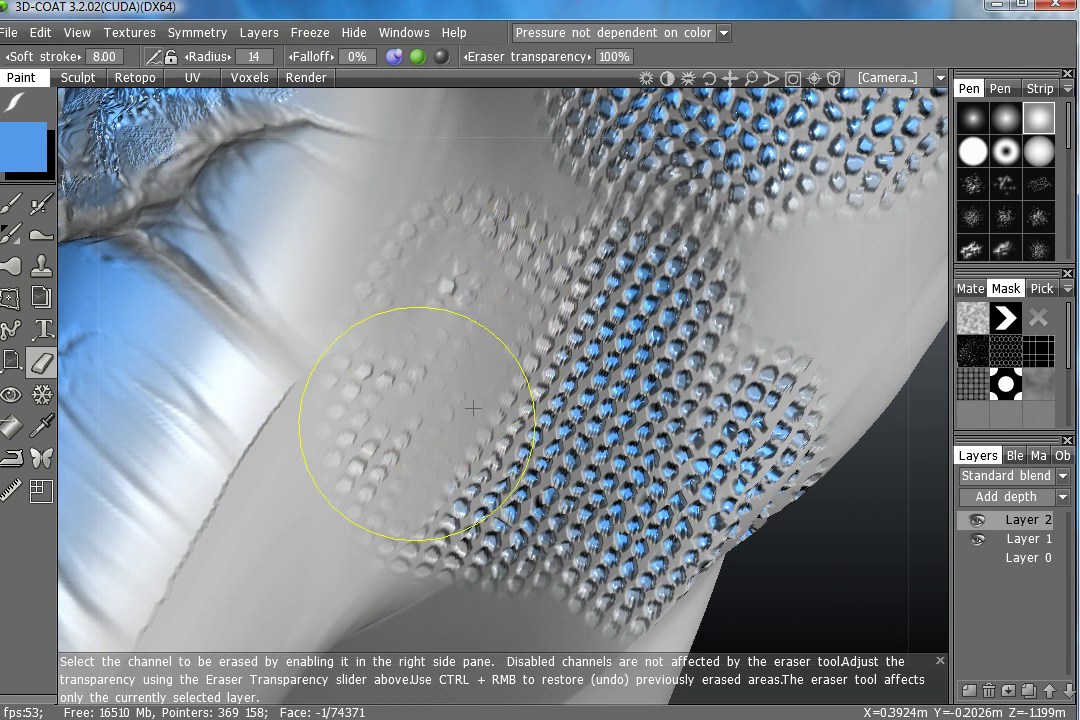
{"action": "right_click_drag", "start_coordinate": [503, 380], "coordinate": [430, 396]}
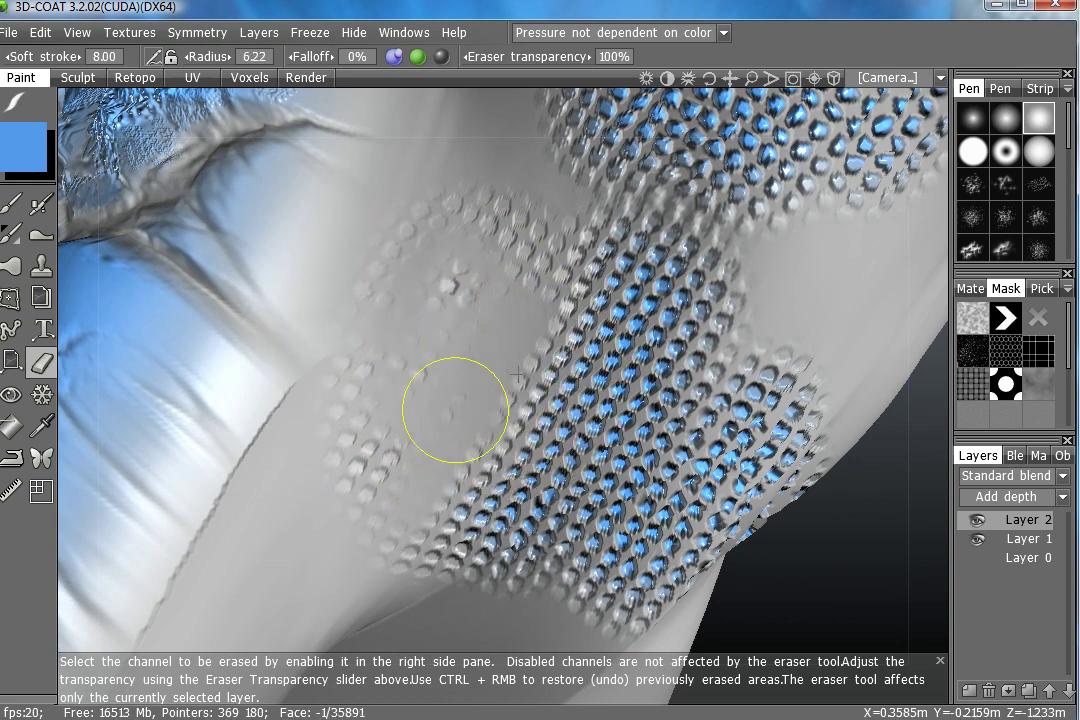
{"action": "left_click_drag", "start_coordinate": [511, 417], "coordinate": [560, 432]}
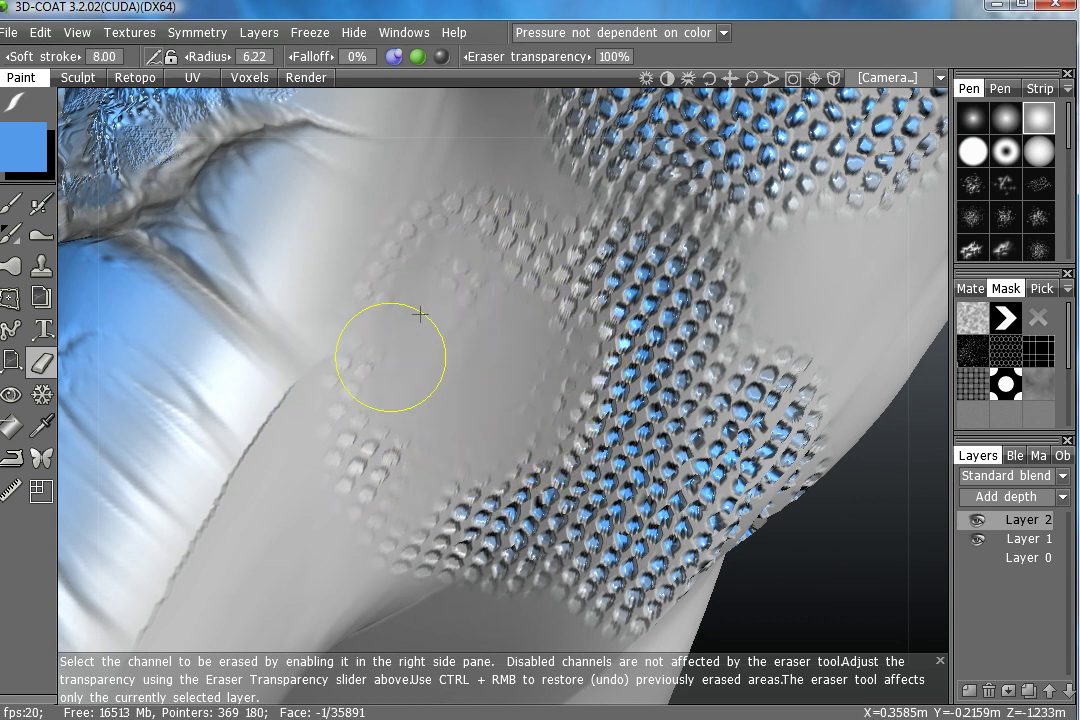
{"action": "right_click_drag", "start_coordinate": [853, 180], "coordinate": [897, 160]}
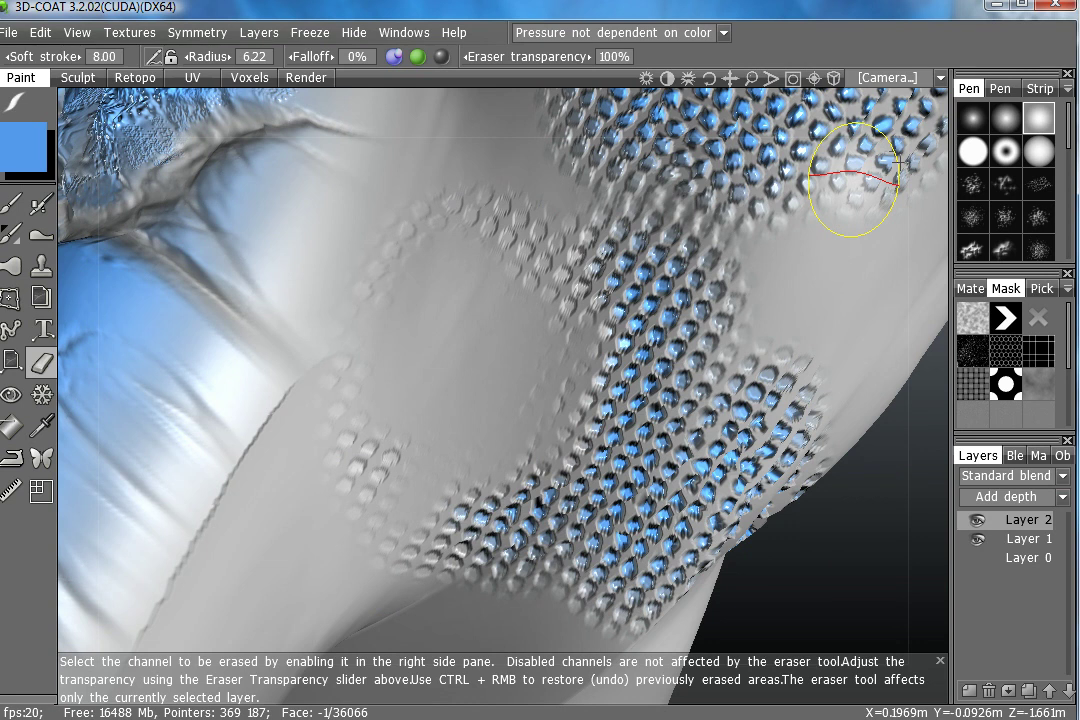
{"action": "left_click_drag", "start_coordinate": [853, 180], "coordinate": [663, 337]}
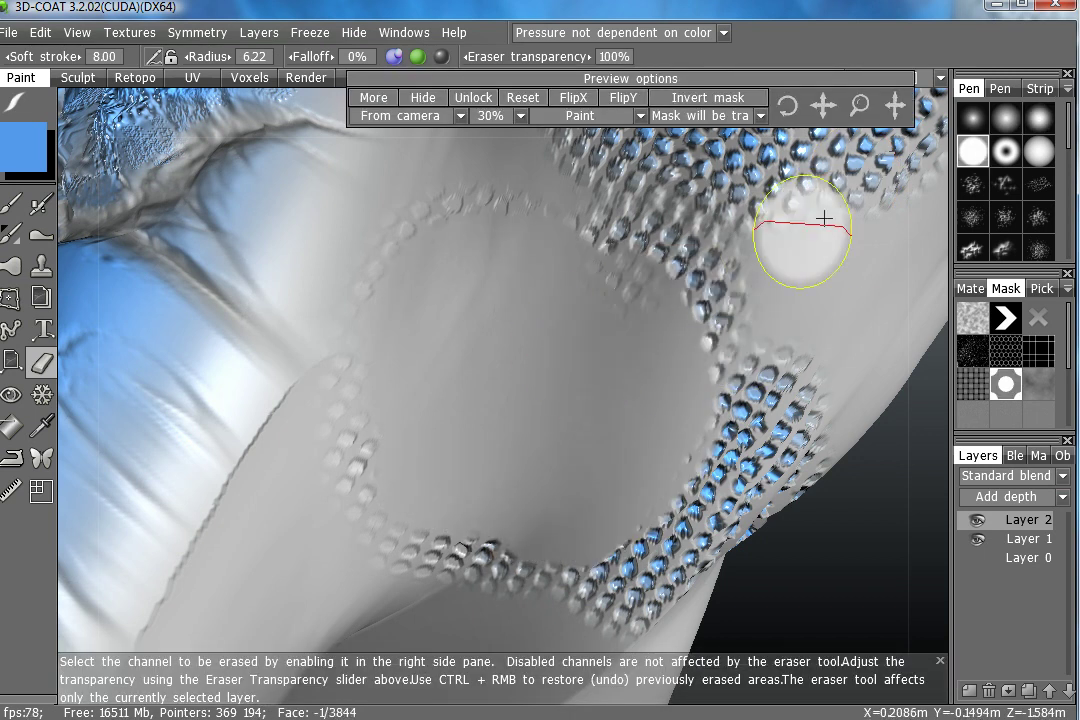
With the Pen at radius 3.20, paint finer blue dots into the erased heart centre.
{"action": "left_click", "coordinate": [12, 203]}
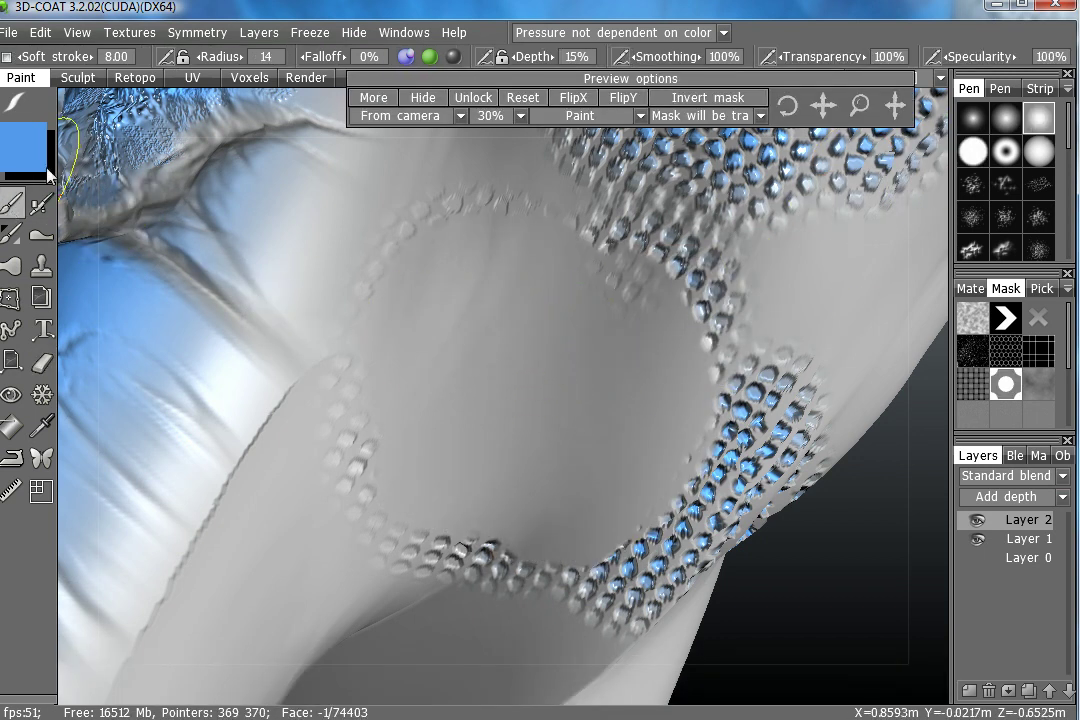
{"action": "mouse_move", "coordinate": [489, 345]}
{"action": "right_mouse_down"}
{"action": "mouse_move", "coordinate": [459, 376]}
{"action": "mouse_move", "coordinate": [396, 379]}
{"action": "right_mouse_up"}
{"action": "mouse_move", "coordinate": [494, 313]}
{"action": "left_mouse_down"}
{"action": "mouse_move", "coordinate": [458, 422]}
{"action": "mouse_move", "coordinate": [529, 433]}
{"action": "left_mouse_up"}
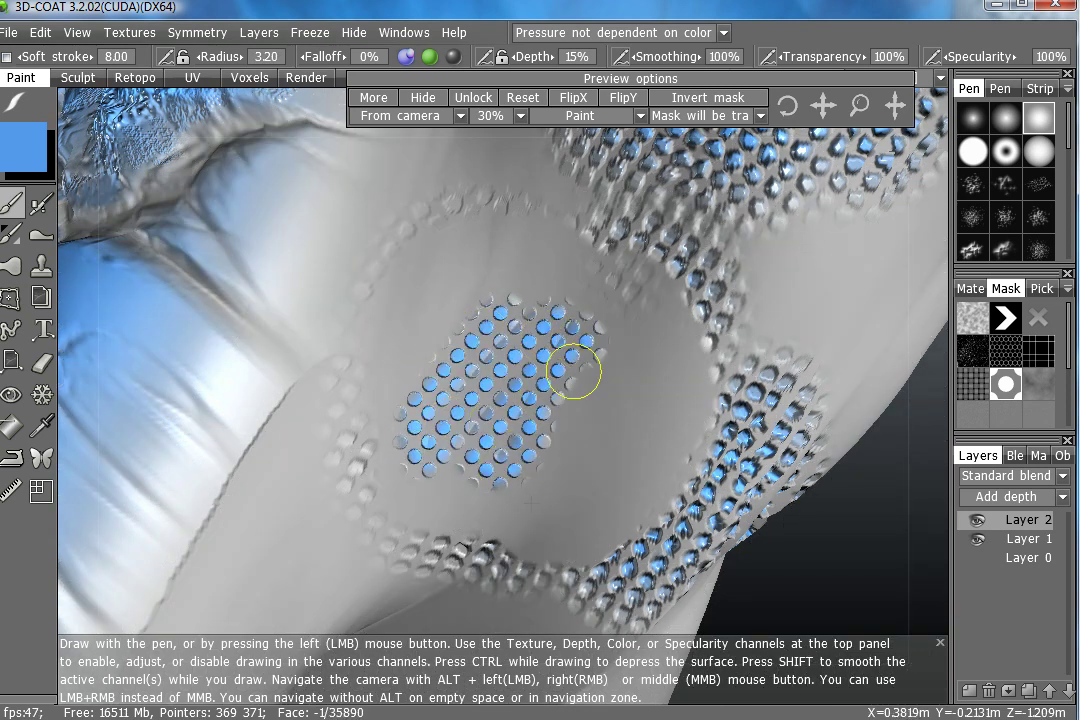
{"action": "left_click_drag", "start_coordinate": [574, 372], "coordinate": [594, 352]}
{"action": "left_click_drag", "start_coordinate": [407, 380], "coordinate": [532, 405]}
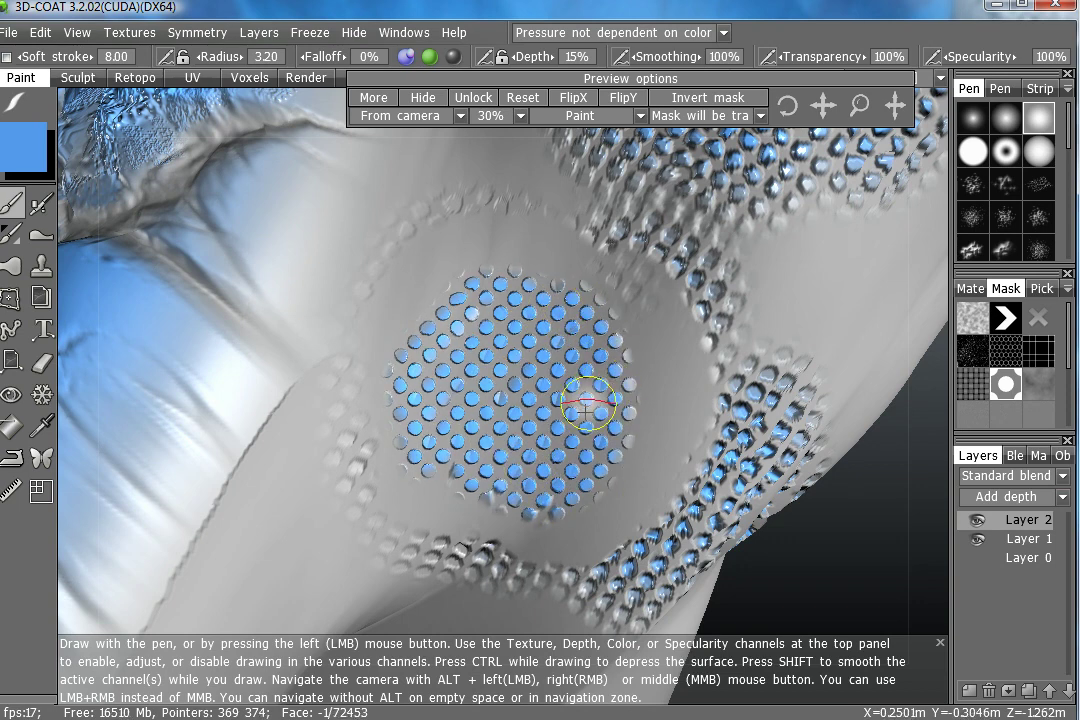
Orbit and zoom out to review the new dot patch on the flank.
{"action": "mouse_move", "coordinate": [579, 405]}
{"action": "left_mouse_down", "text": "alt"}
{"action": "mouse_move", "coordinate": [663, 445]}
{"action": "mouse_move", "coordinate": [600, 445]}
{"action": "left_mouse_up", "text": "alt"}
{"action": "scroll", "coordinate": [548, 452], "scroll_direction": "up", "scroll_amount": 5}
{"action": "scroll", "coordinate": [546, 449], "scroll_direction": "down", "scroll_amount": 4}
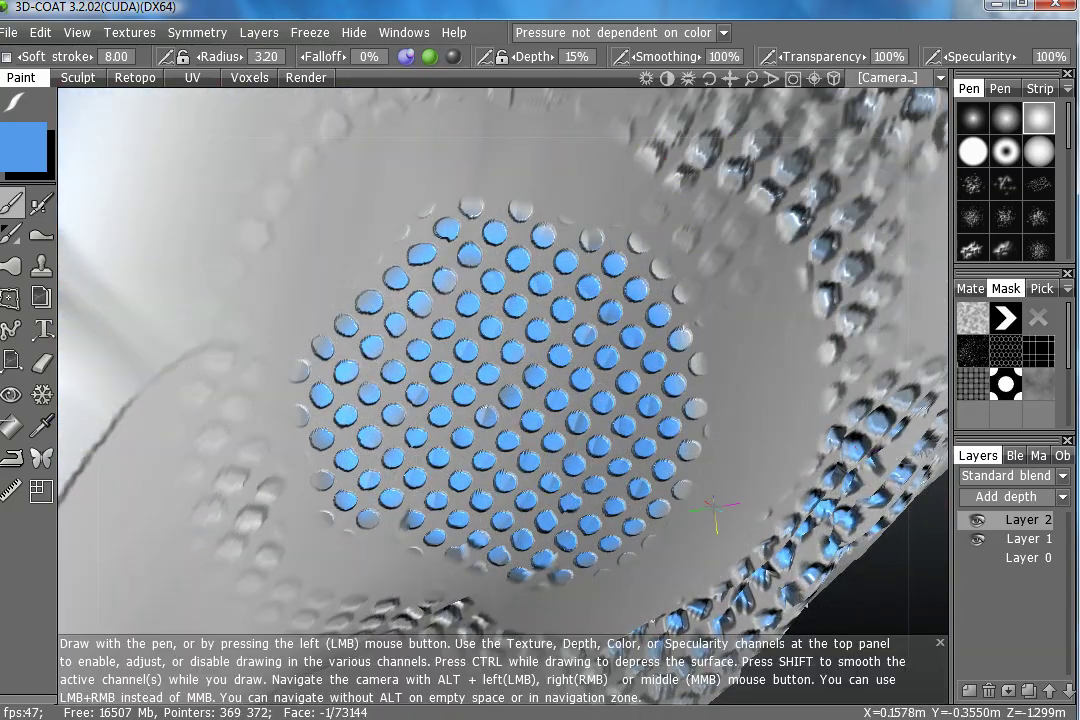
{"action": "left_click_drag", "start_coordinate": [600, 400], "coordinate": [520, 392], "text": "alt"}
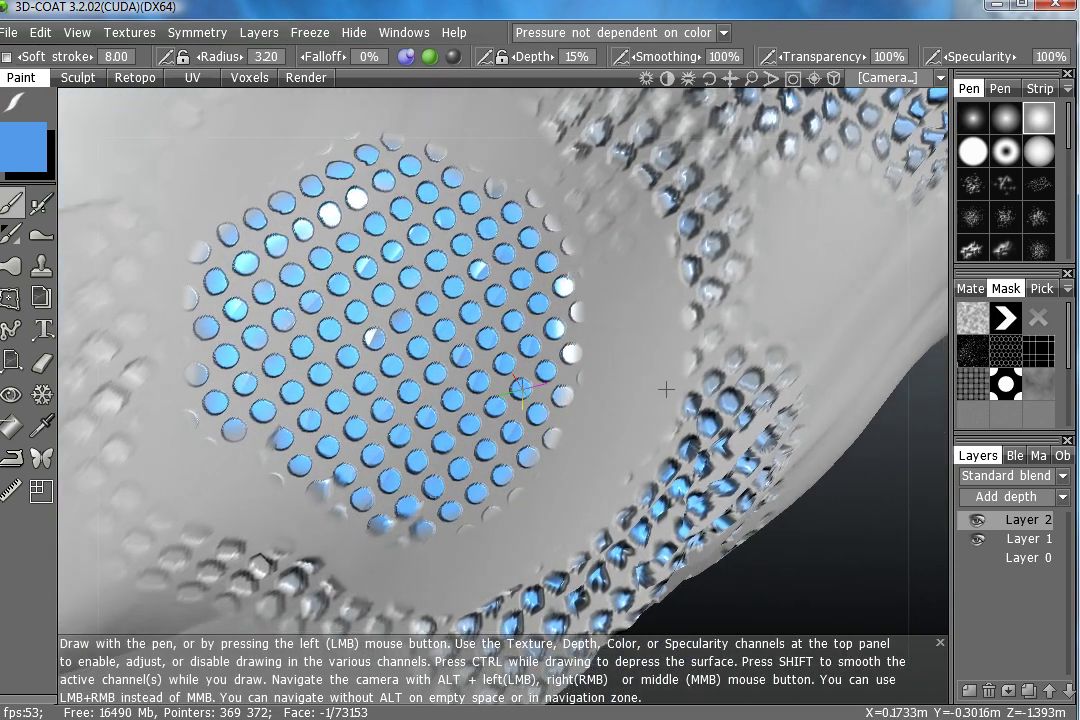
{"action": "scroll", "coordinate": [663, 386], "scroll_direction": "down", "scroll_amount": 5}
{"action": "left_click_drag", "start_coordinate": [550, 429], "coordinate": [496, 451], "text": "alt"}
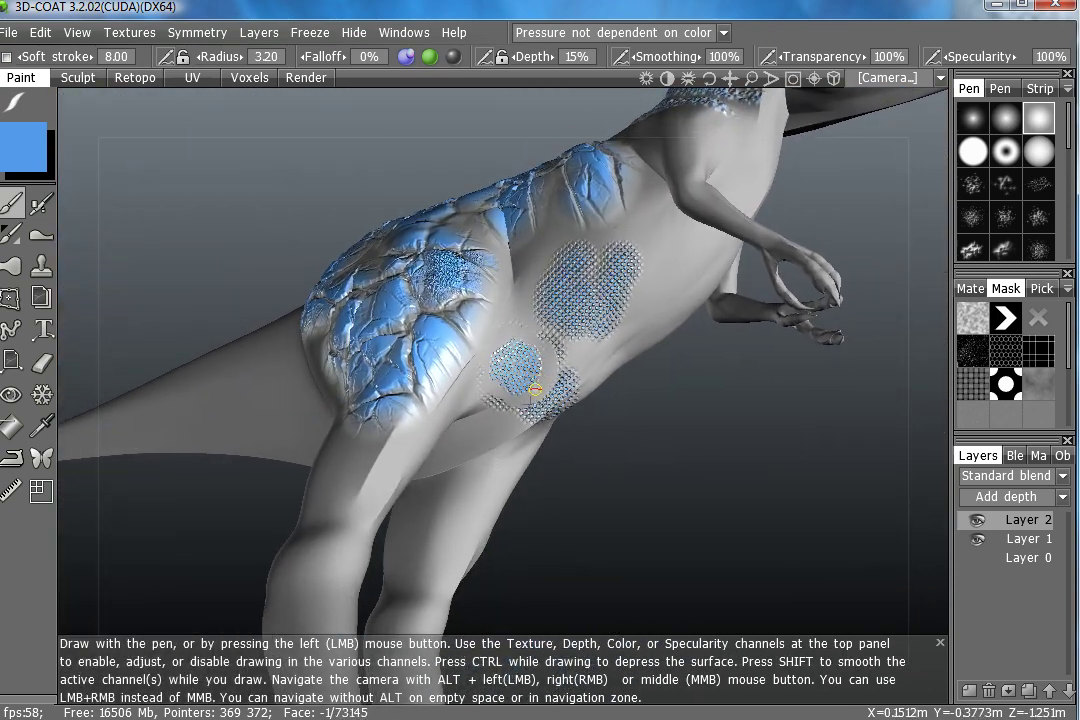
{"action": "left_click_drag", "start_coordinate": [535, 390], "coordinate": [632, 612], "text": "alt"}
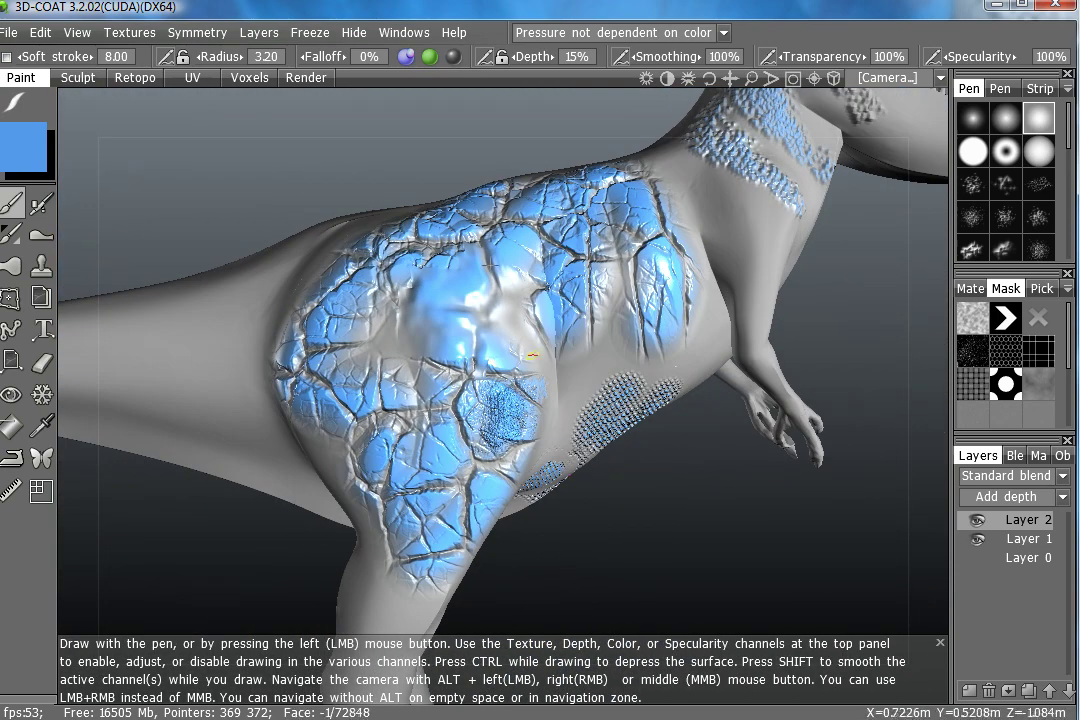